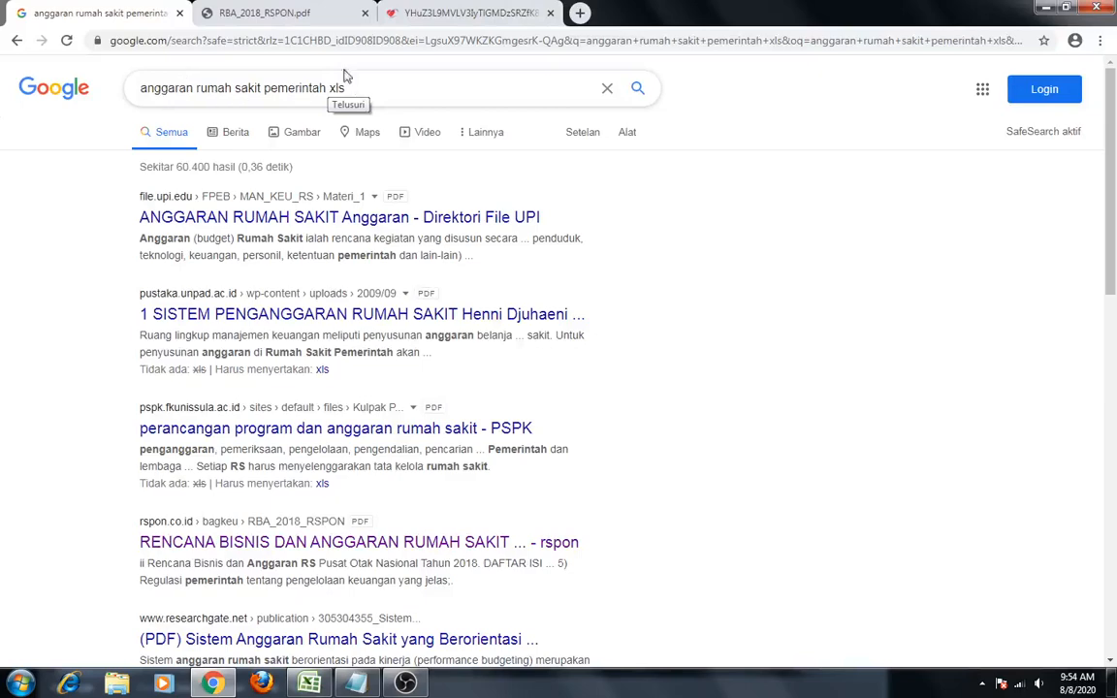
# Examine the emergency unit's spending breakdown in Tabel 13 of RBA_2018_RSPON.pdf, including the Pemeliharaan Peralatan Medik line
pyautogui.click(278, 13)
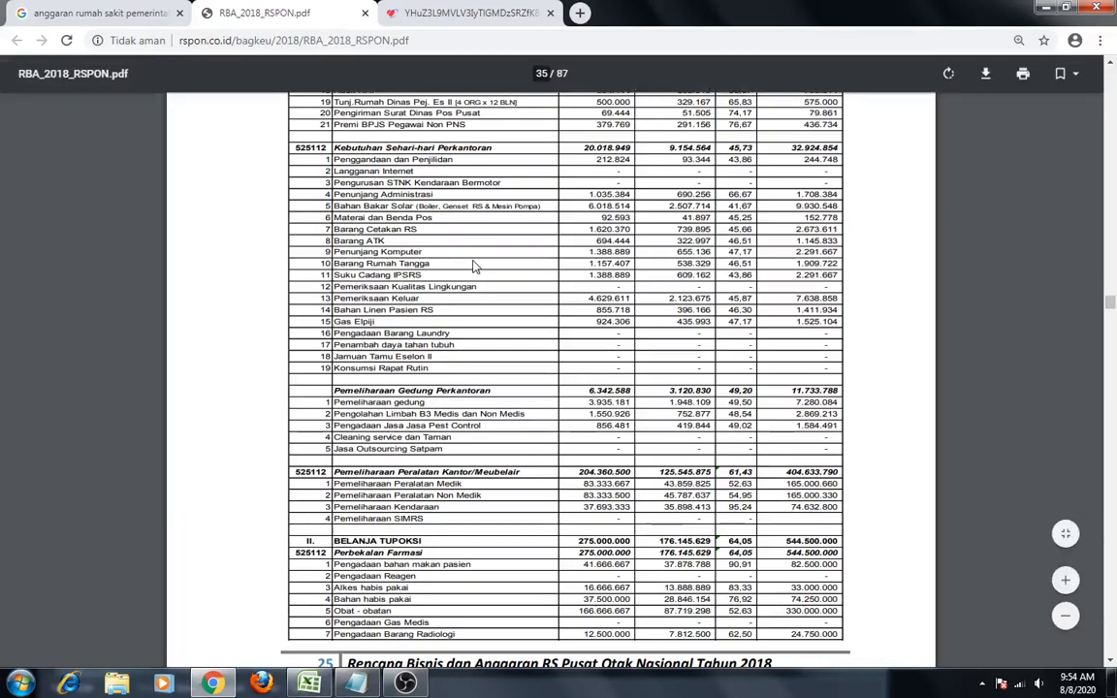
pyautogui.scroll(5, 527, 326)
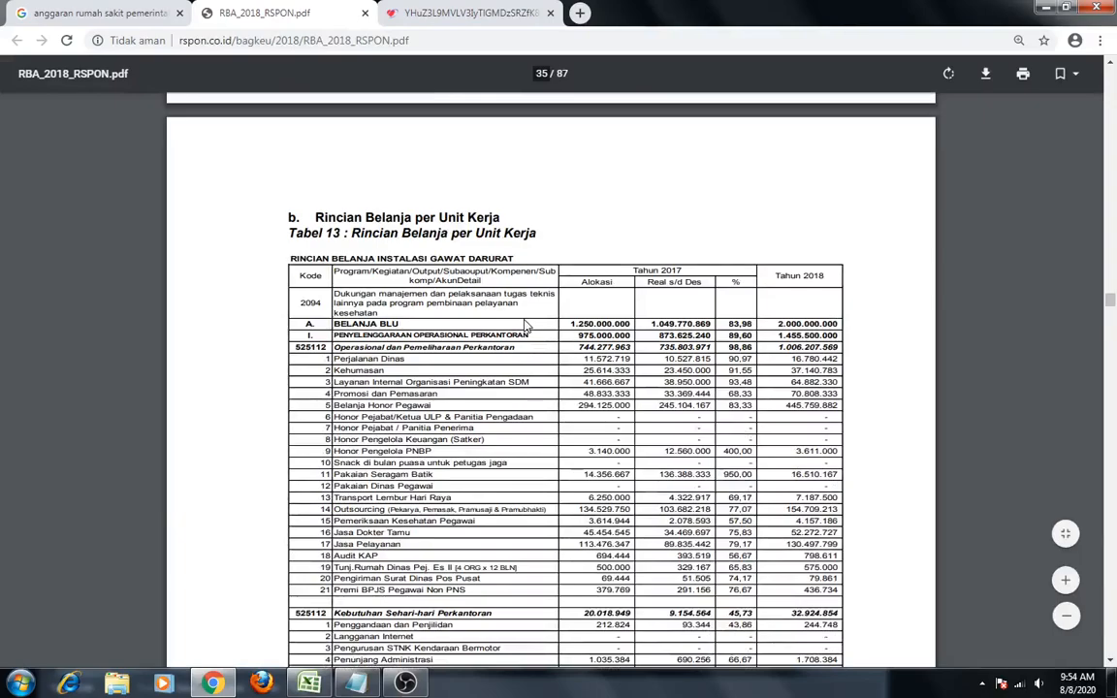
pyautogui.scroll(1, 527, 326)
pyautogui.scroll(-5, 524, 323)
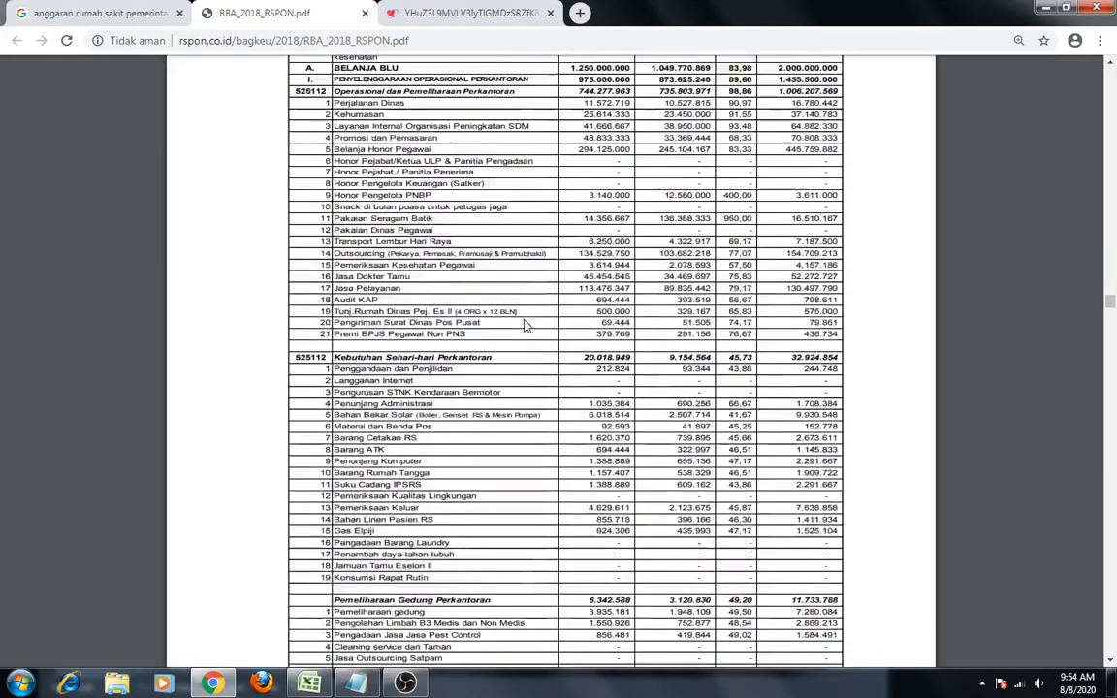
pyautogui.scroll(-1, 524, 326)
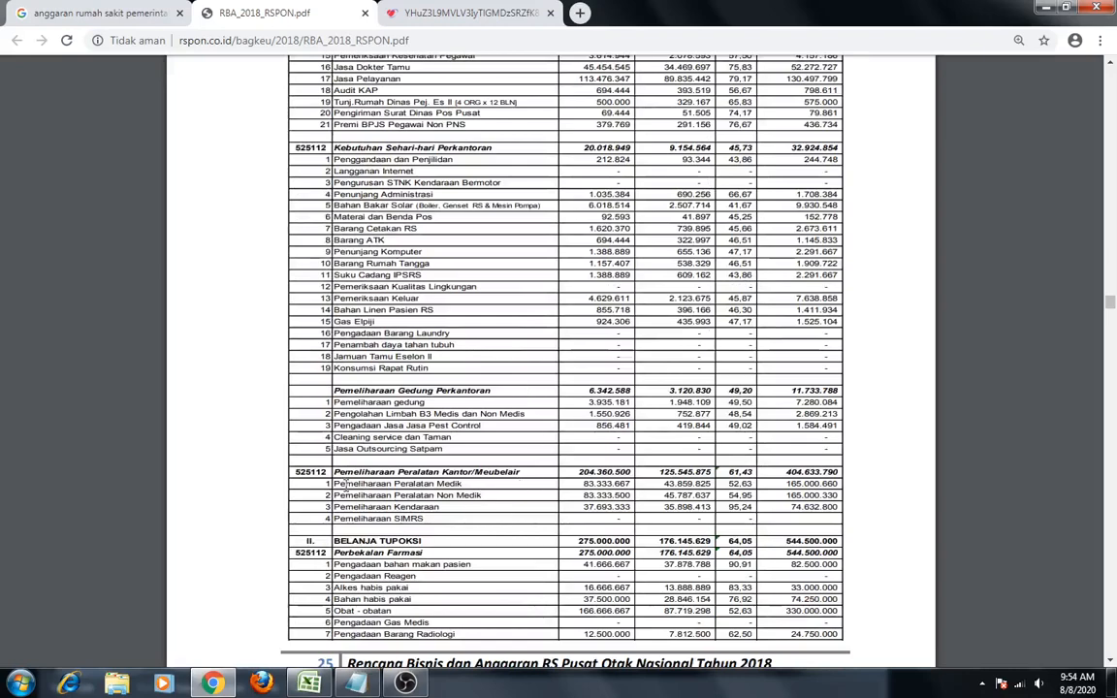
pyautogui.moveTo(336, 484); pyautogui.dragTo(620, 492)
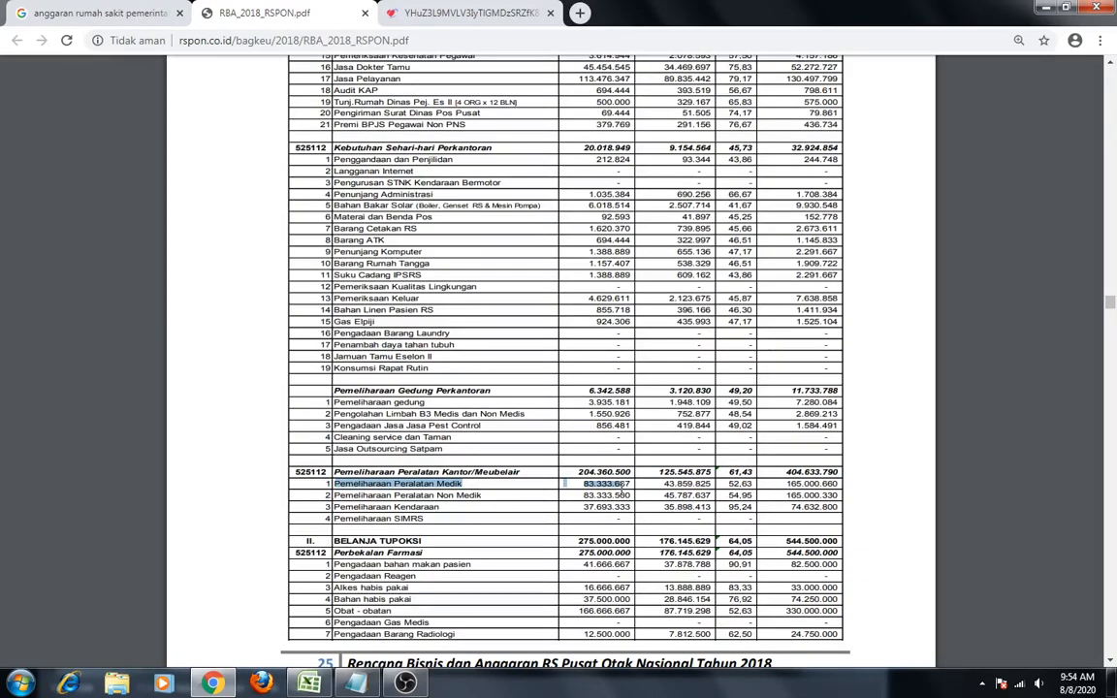
pyautogui.scroll(5, 622, 490)
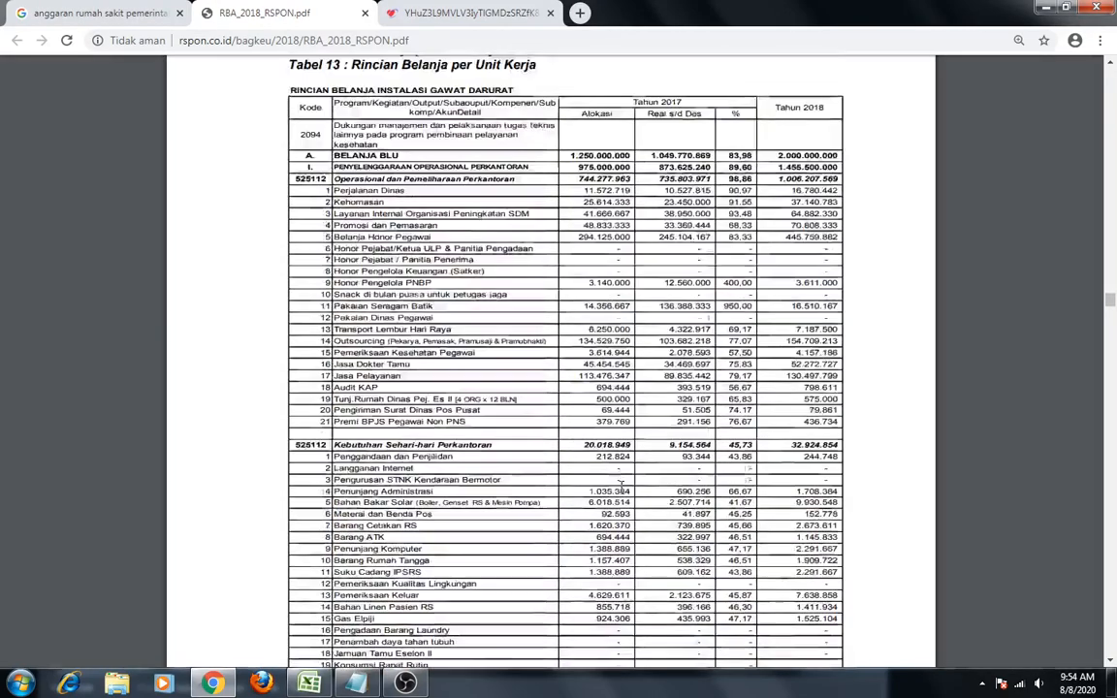
pyautogui.scroll(-4, 621, 490)
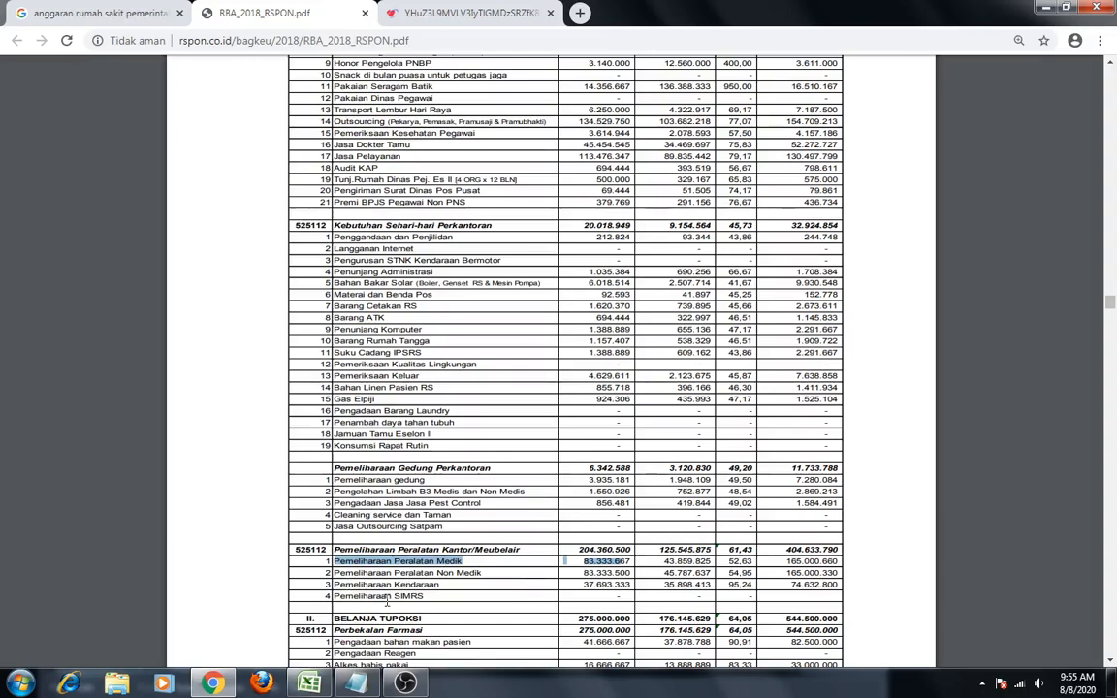
# Examine the 2019 budget tables in the open pjnhk.go.id document, from Gedung Layanan through the Target Pendapatan page
pyautogui.click(447, 12)
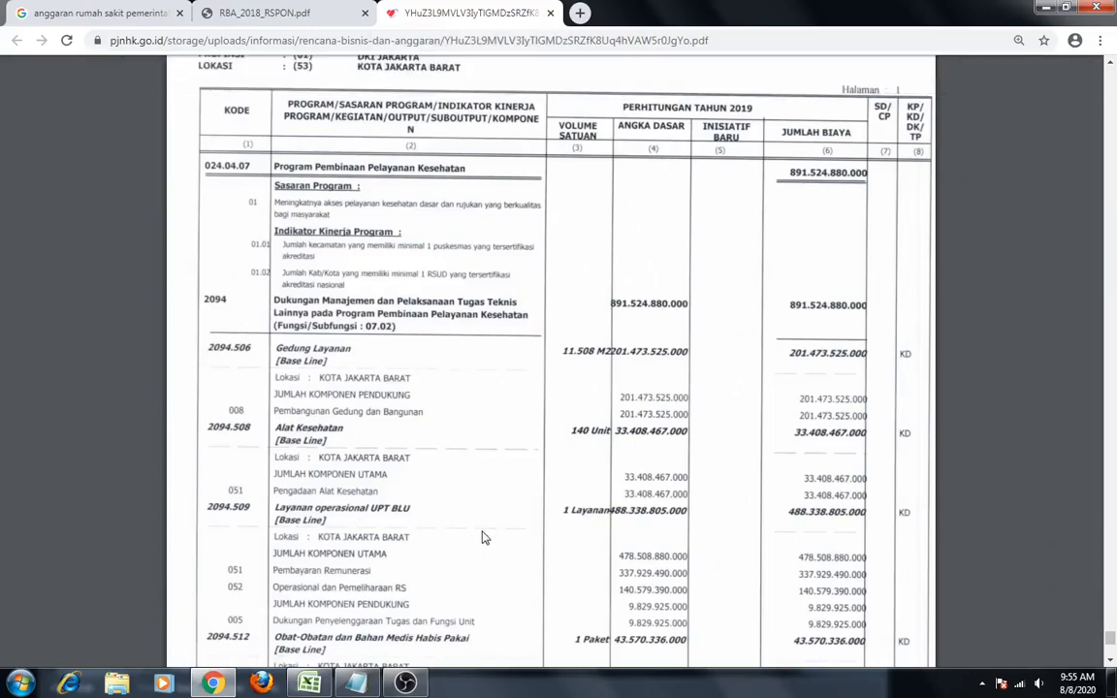
pyautogui.scroll(-3, 485, 538)
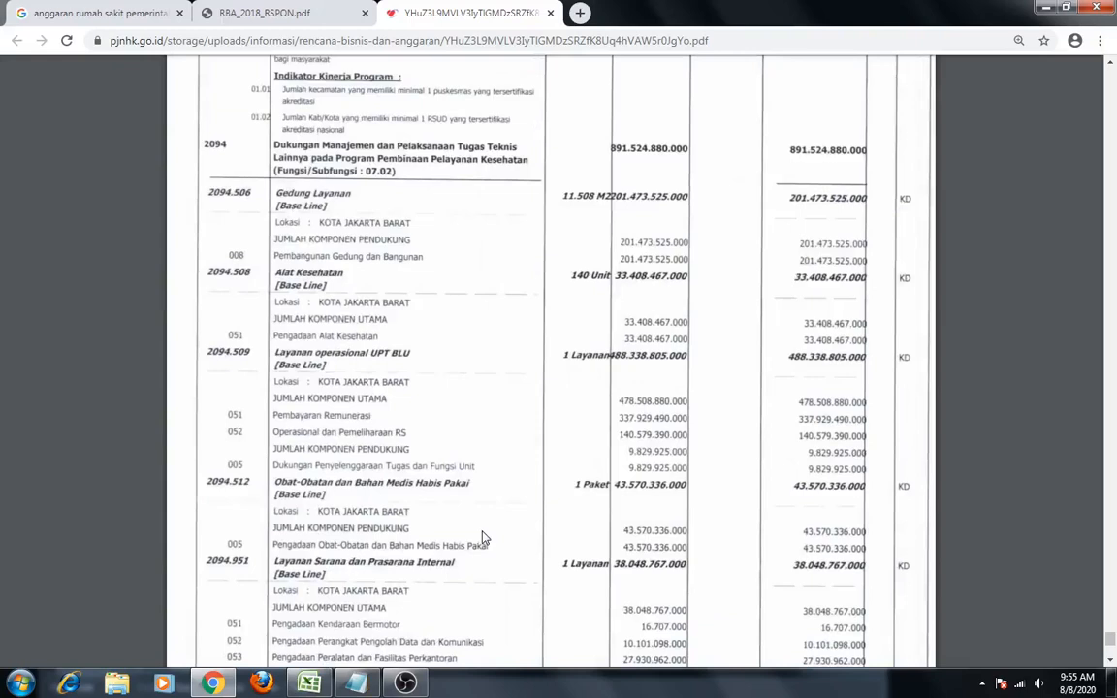
pyautogui.scroll(-2, 485, 538)
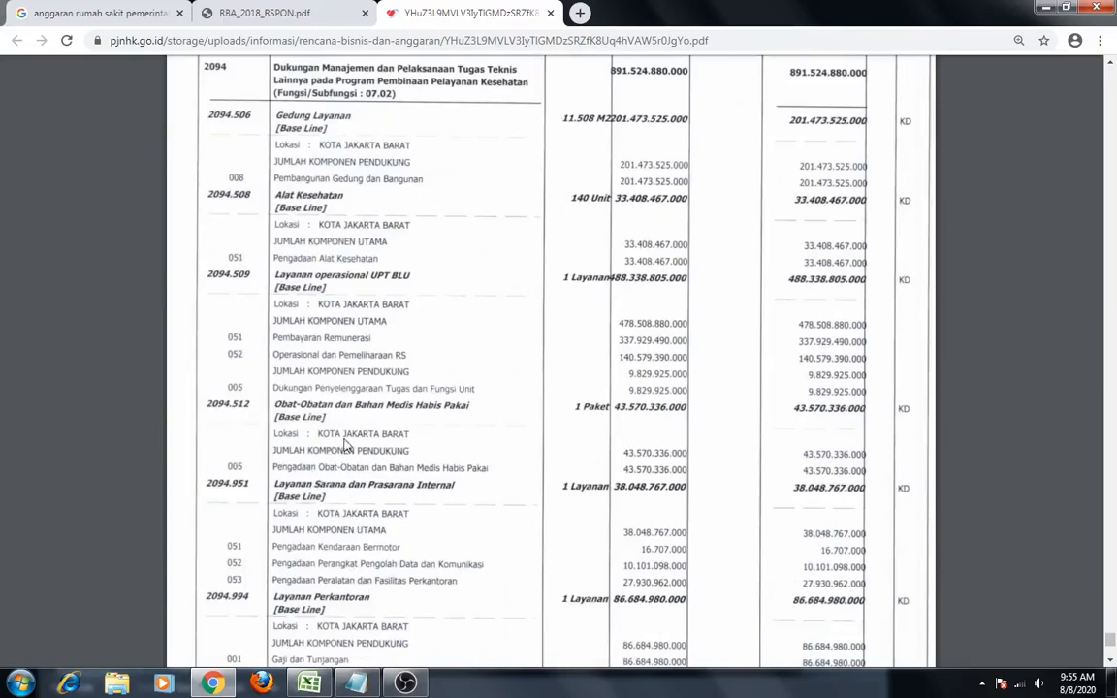
pyautogui.scroll(-2, 415, 477)
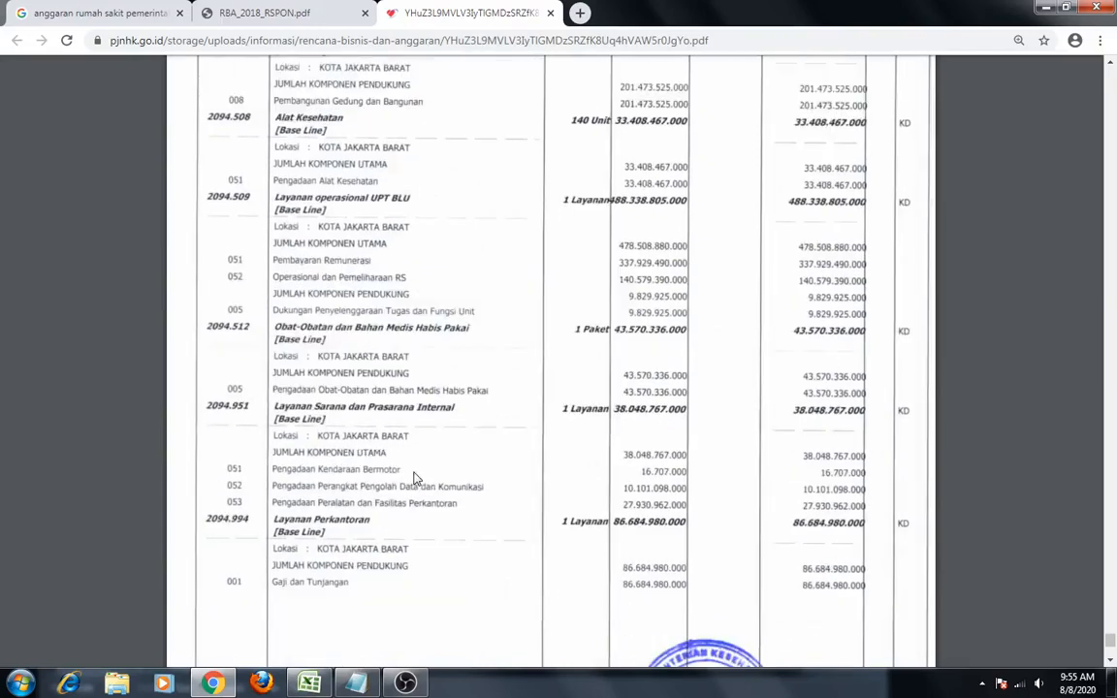
pyautogui.scroll(-2, 415, 477)
pyautogui.scroll(2, 415, 477)
pyautogui.scroll(4, 416, 477)
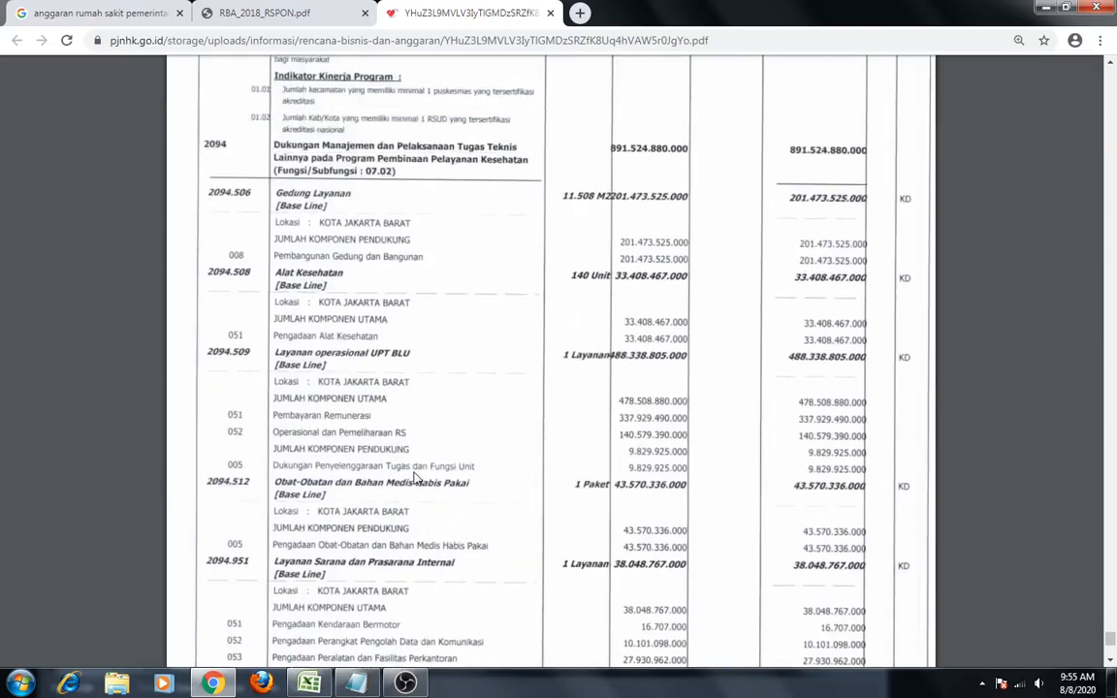
pyautogui.scroll(-12, 416, 477)
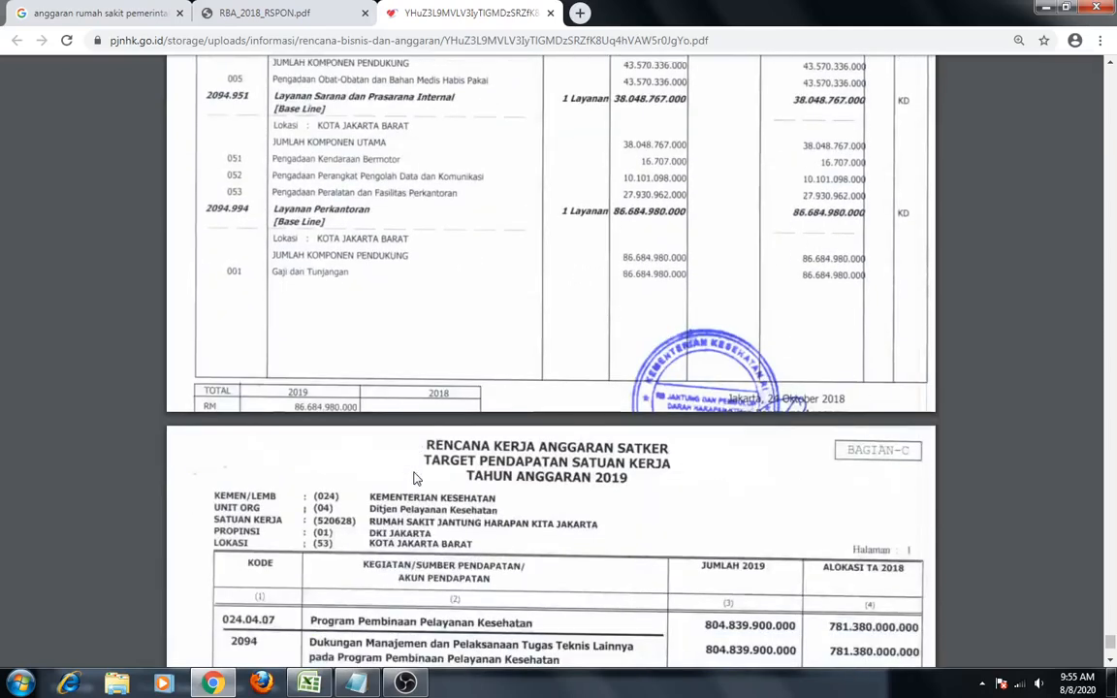
pyautogui.scroll(-2, 416, 477)
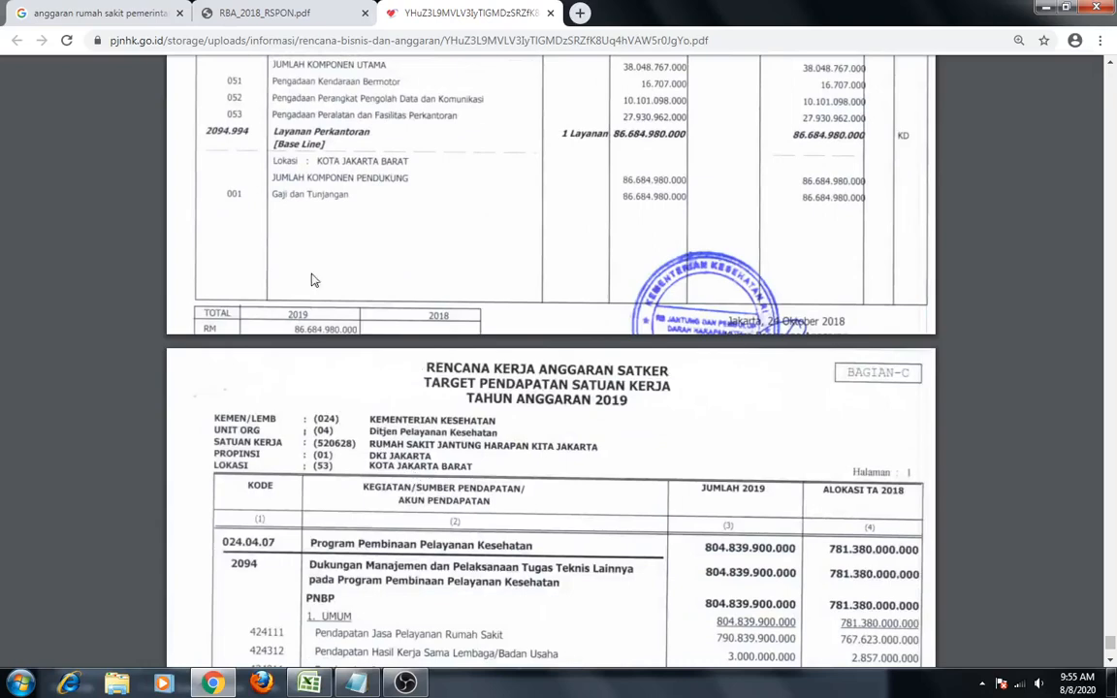
# Switch to the Book1 workbook in Excel and enlarge its window downward to show the maintenance budget through the TOTAL row
pyautogui.click(308, 684)
pyautogui.scroll(3, 382, 446)
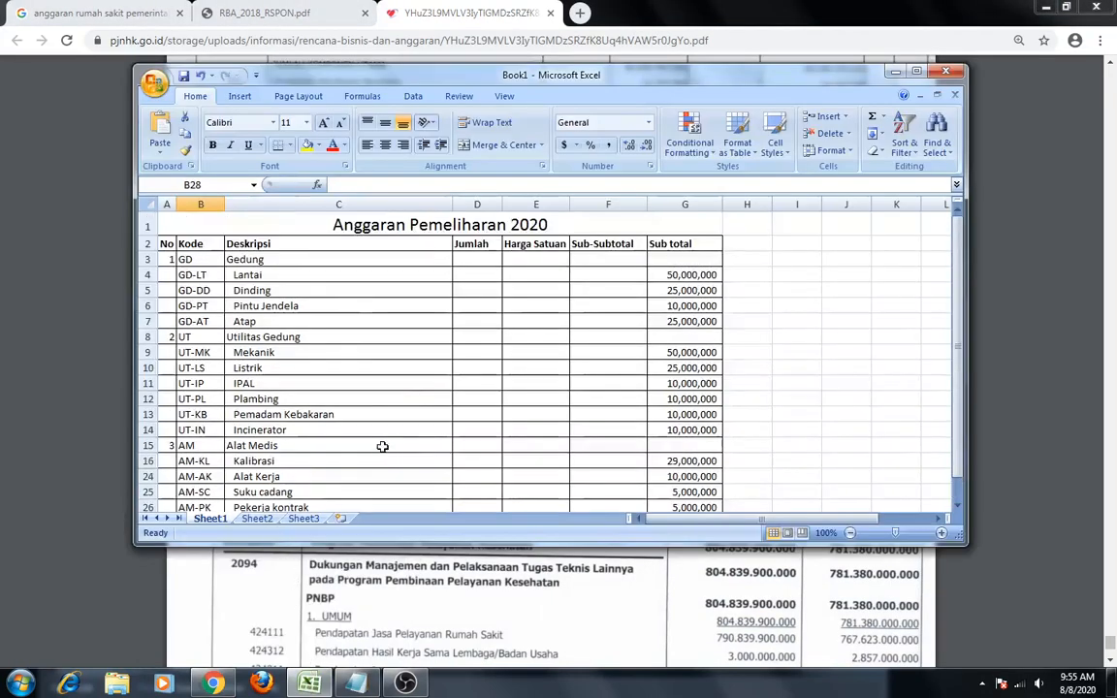
pyautogui.doubleClick(805, 73)
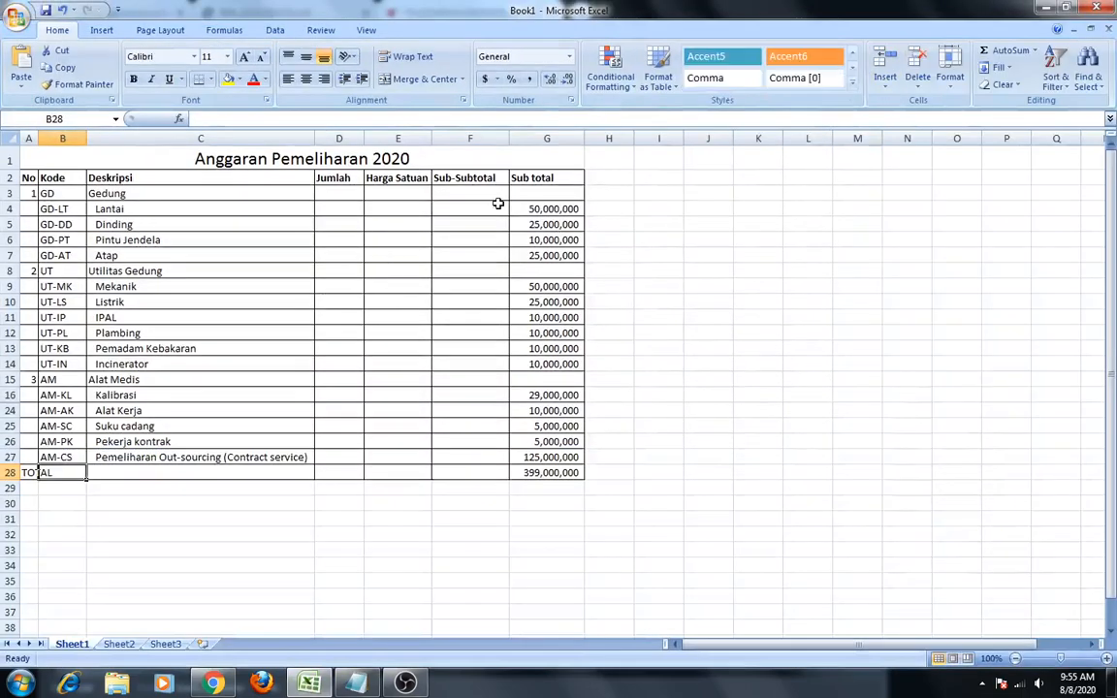
pyautogui.doubleClick(956, 9)
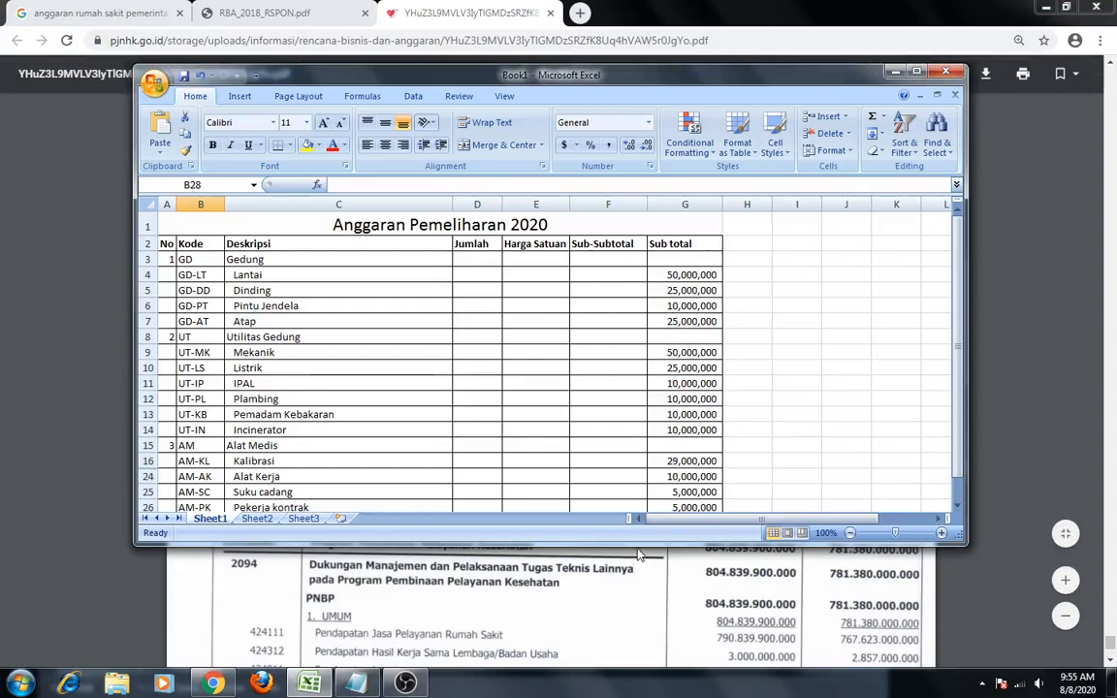
pyautogui.moveTo(639, 548); pyautogui.dragTo(625, 609)
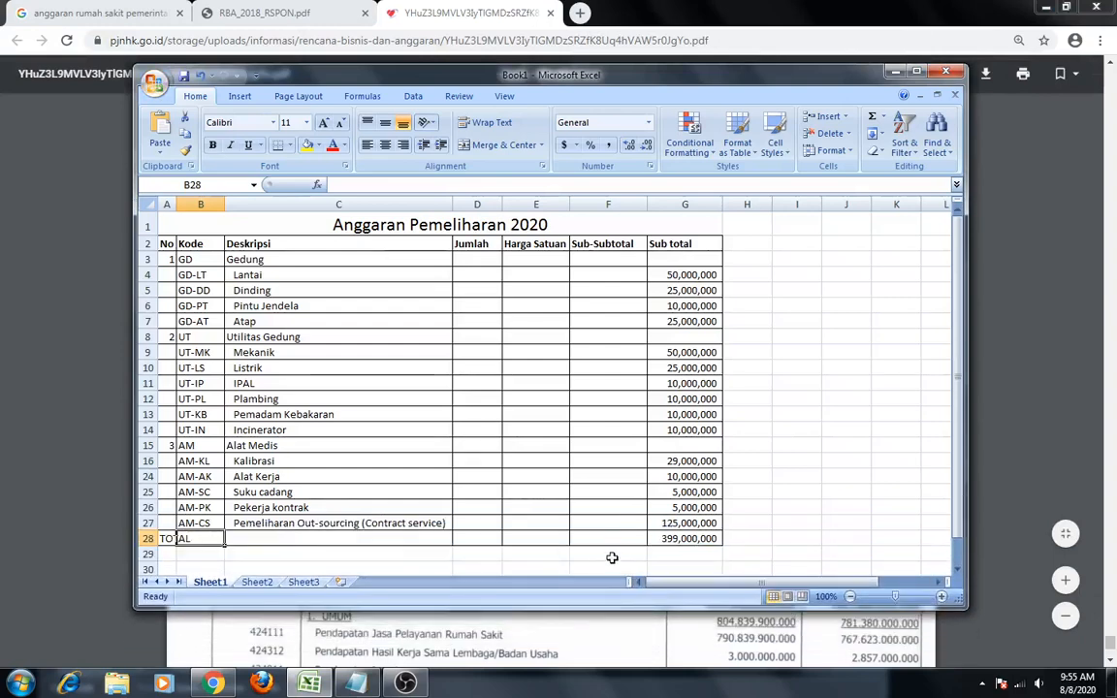
pyautogui.click(612, 558)
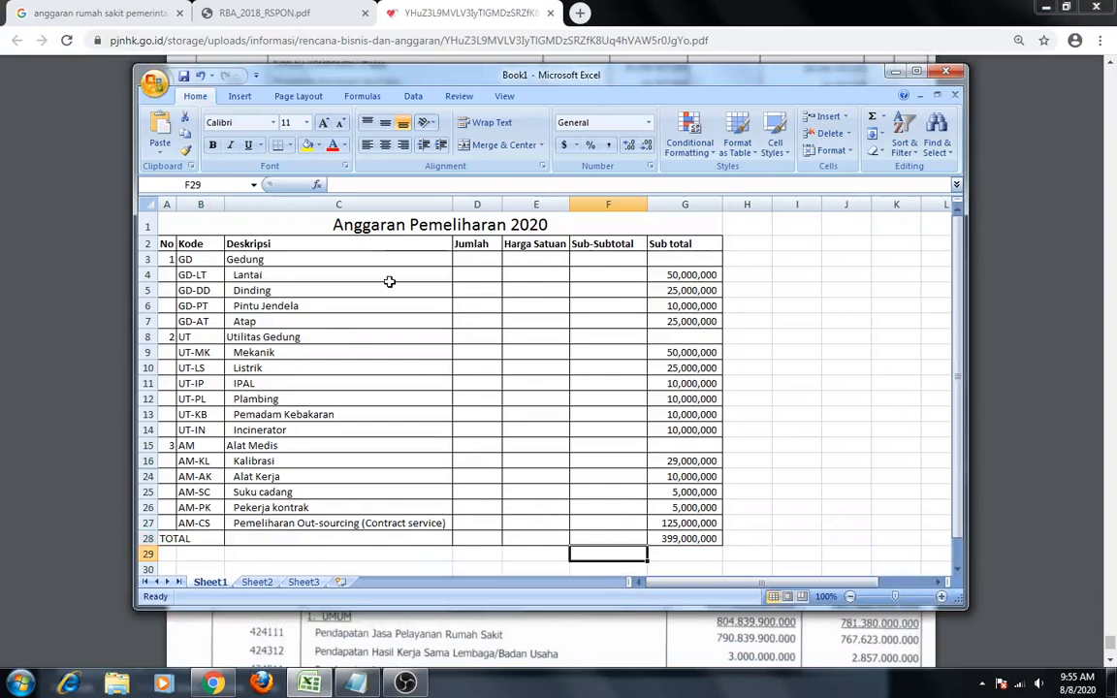
# Review the Gedung items from Lantai to Atap and the Utilitas Gedung items from Mekanik to Incinerator
pyautogui.click(240, 259)
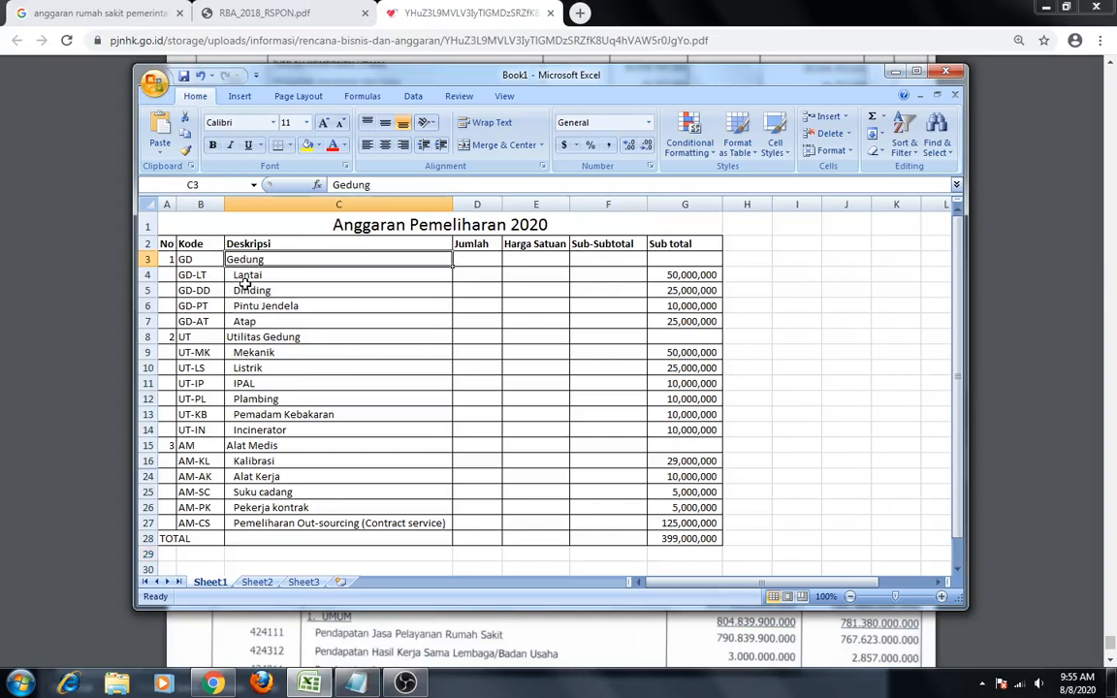
pyautogui.click(247, 276)
pyautogui.moveTo(248, 275); pyautogui.dragTo(313, 320)
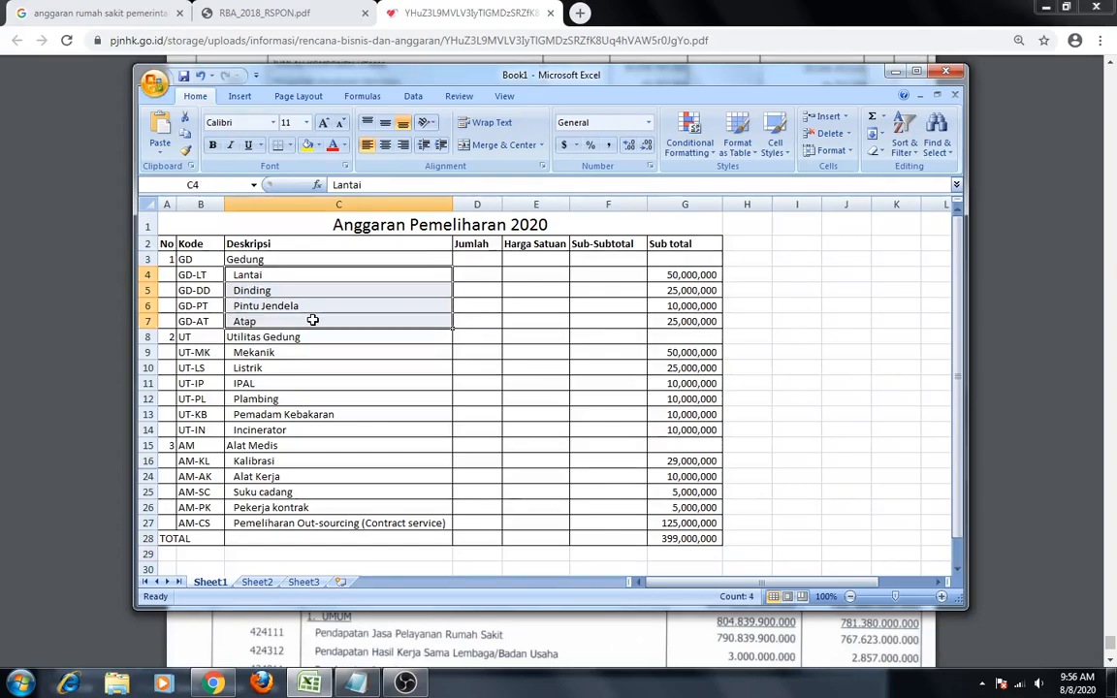
pyautogui.click(260, 342)
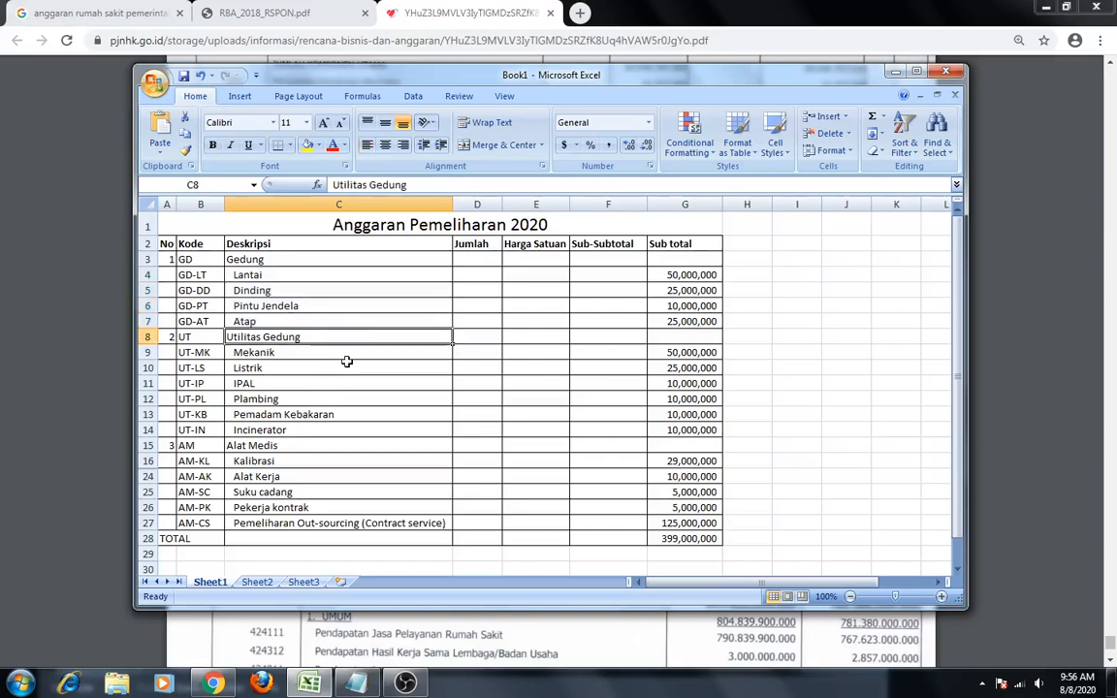
pyautogui.click(276, 353)
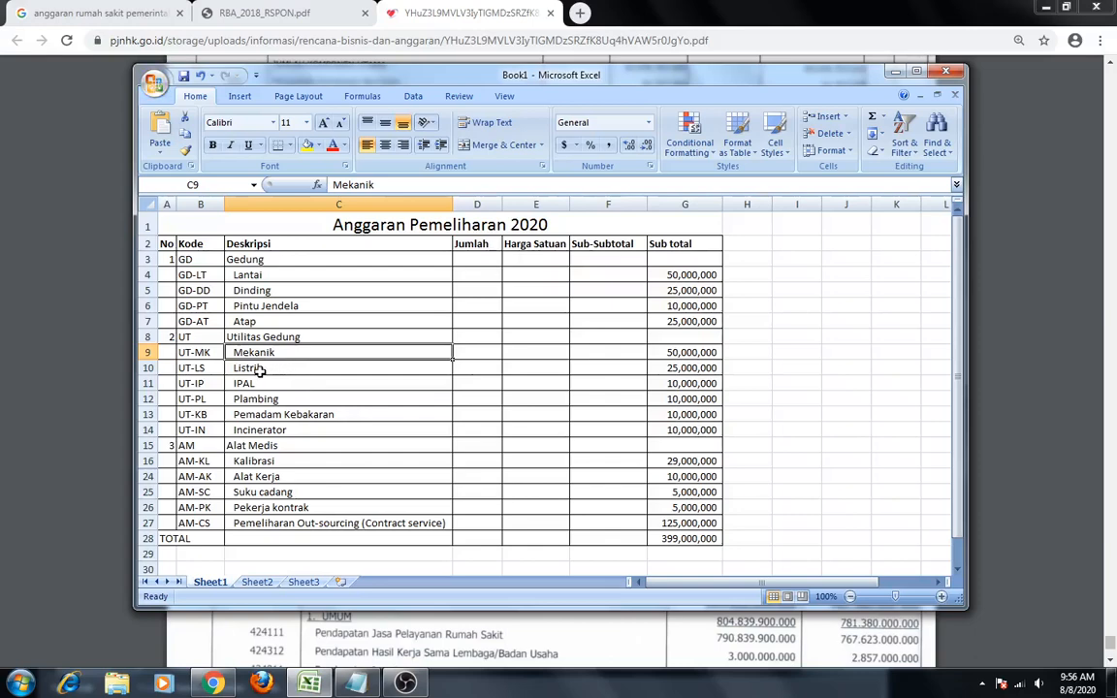
pyautogui.click(260, 371)
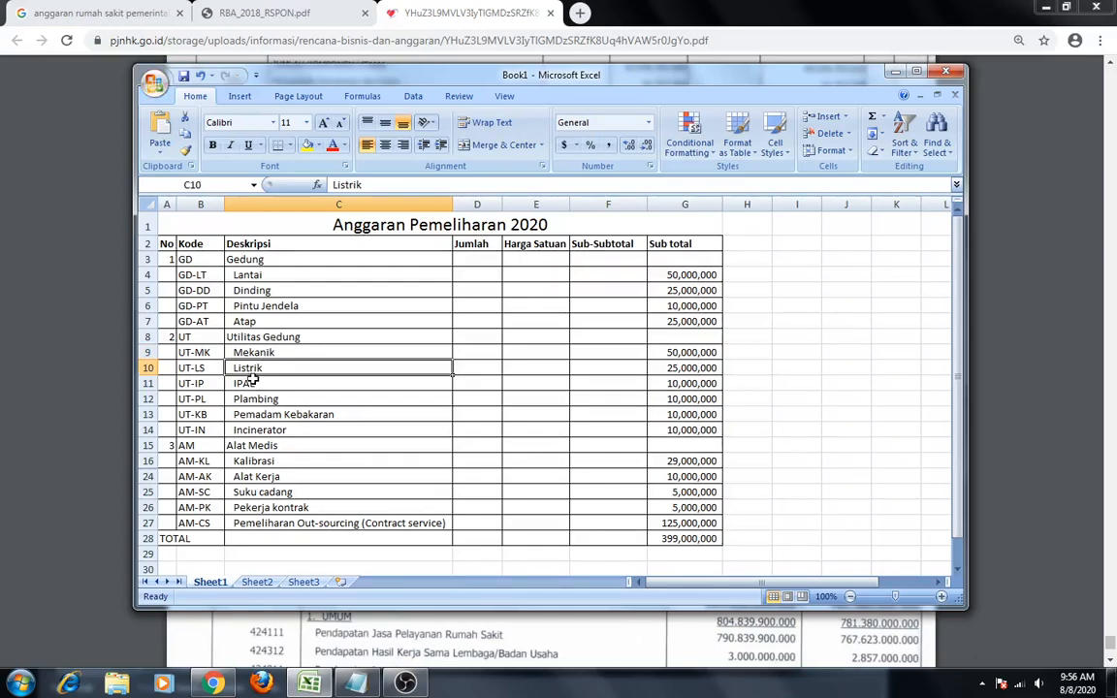
pyautogui.click(255, 384)
pyautogui.click(282, 400)
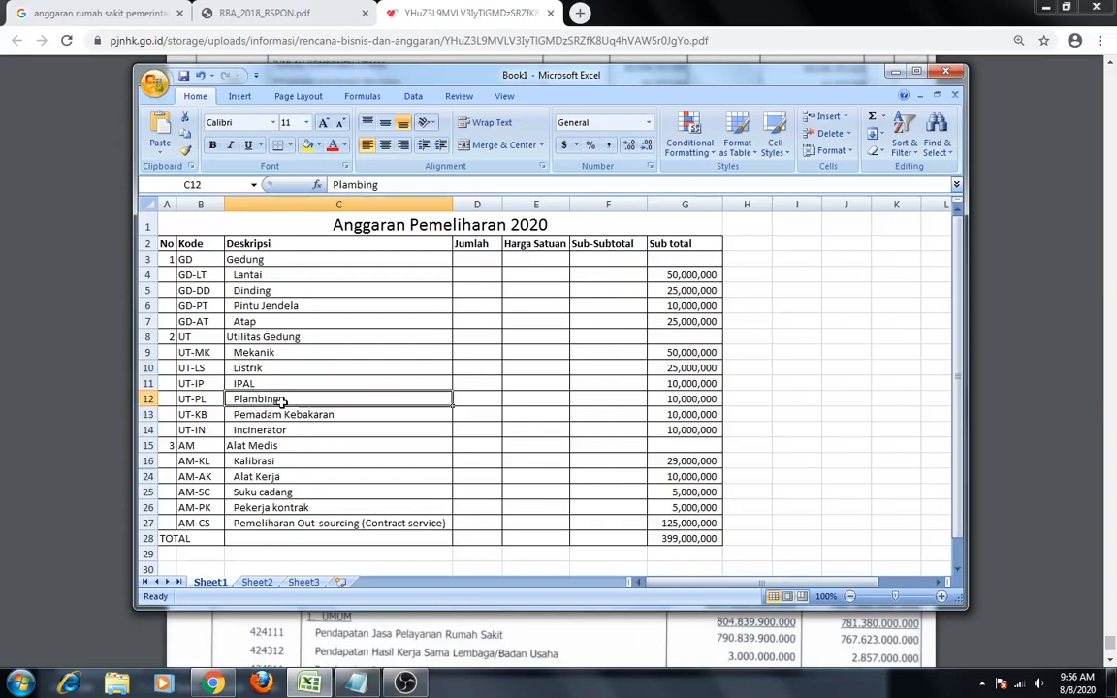
pyautogui.click(301, 415)
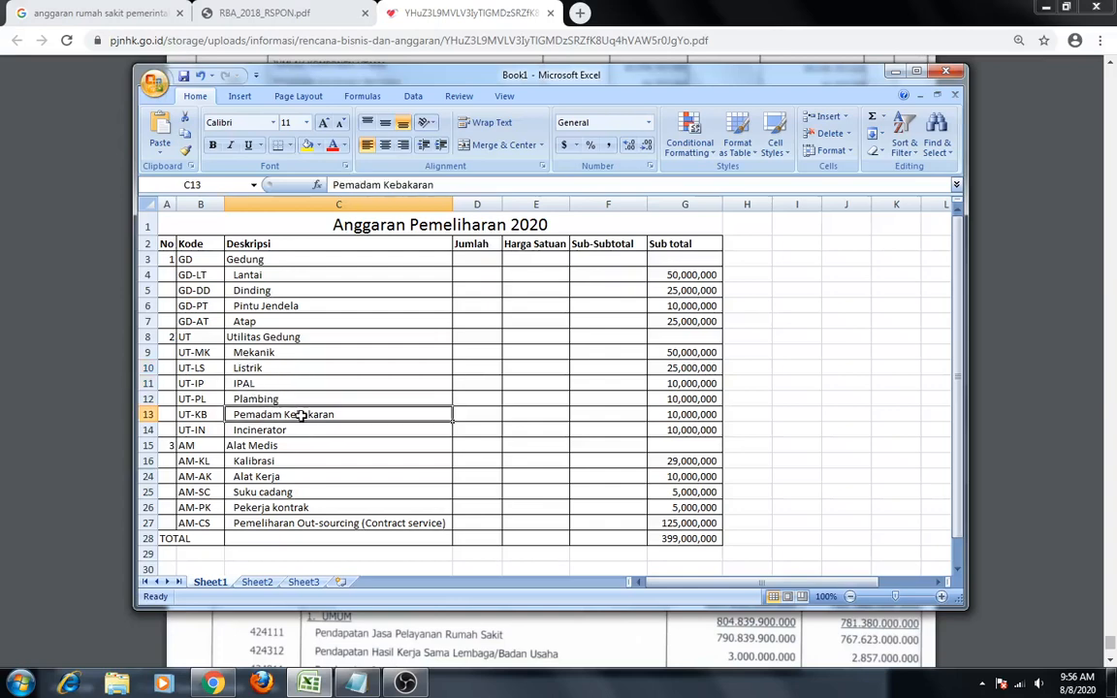
pyautogui.click(297, 432)
# Unhide the calibration detail rows between Kalibrasi (row 16) and Alat Kerja (row 24)
pyautogui.scroll(-1, 271, 448)
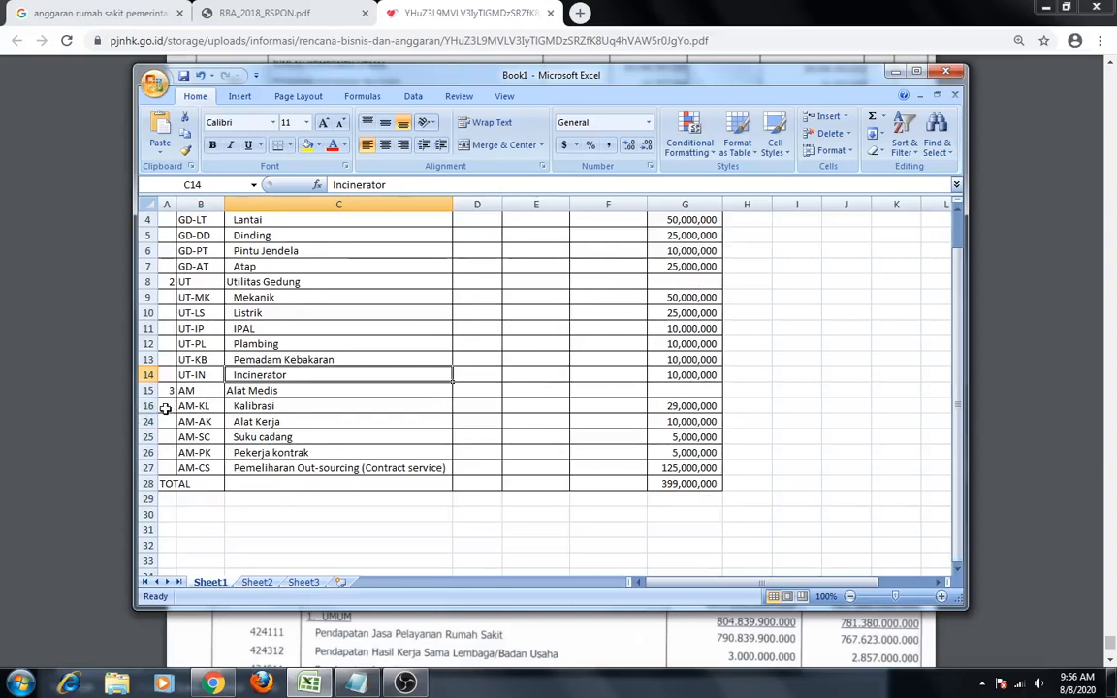
pyautogui.moveTo(145, 407); pyautogui.dragTo(147, 422)
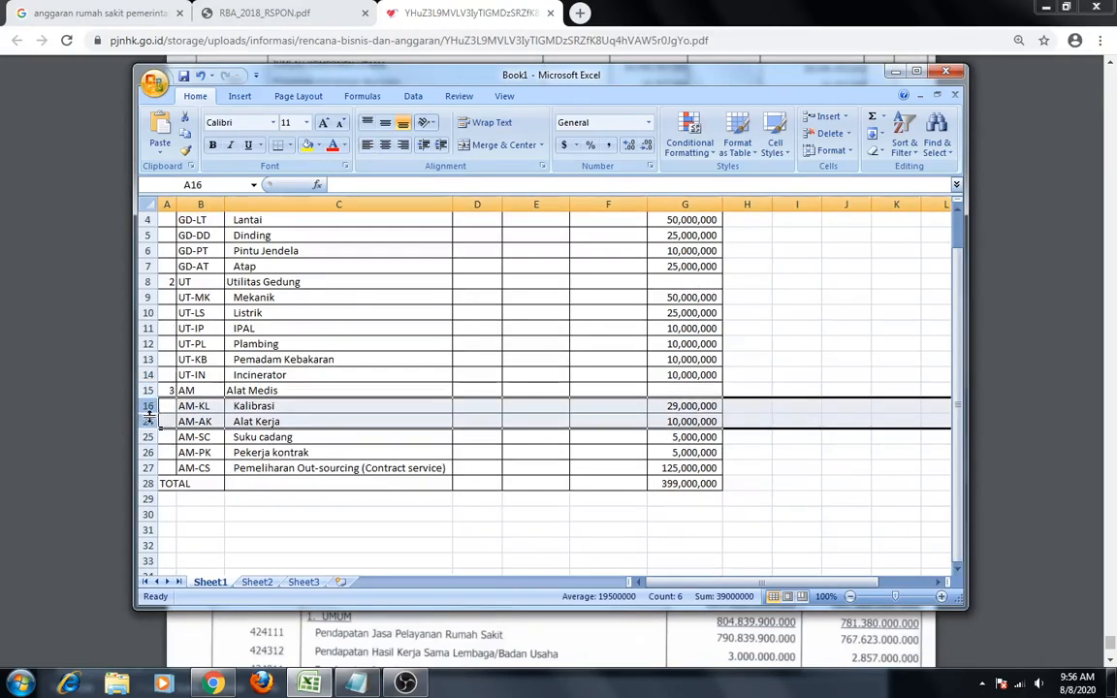
pyautogui.rightClick(147, 407)
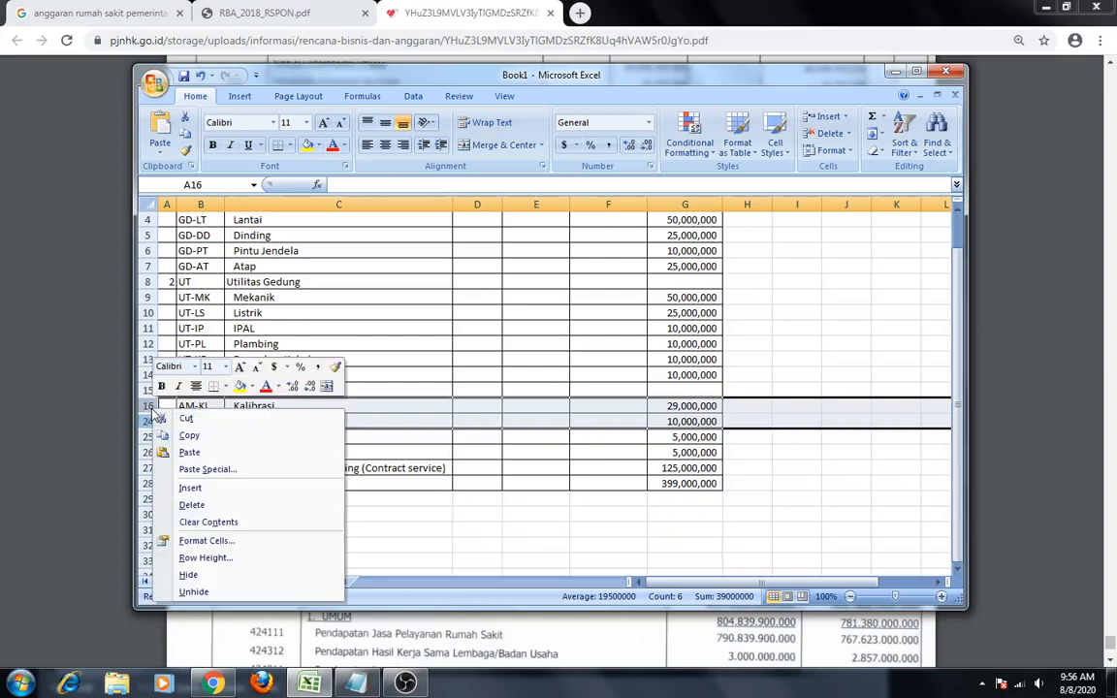
pyautogui.click(215, 592)
pyautogui.click(735, 465)
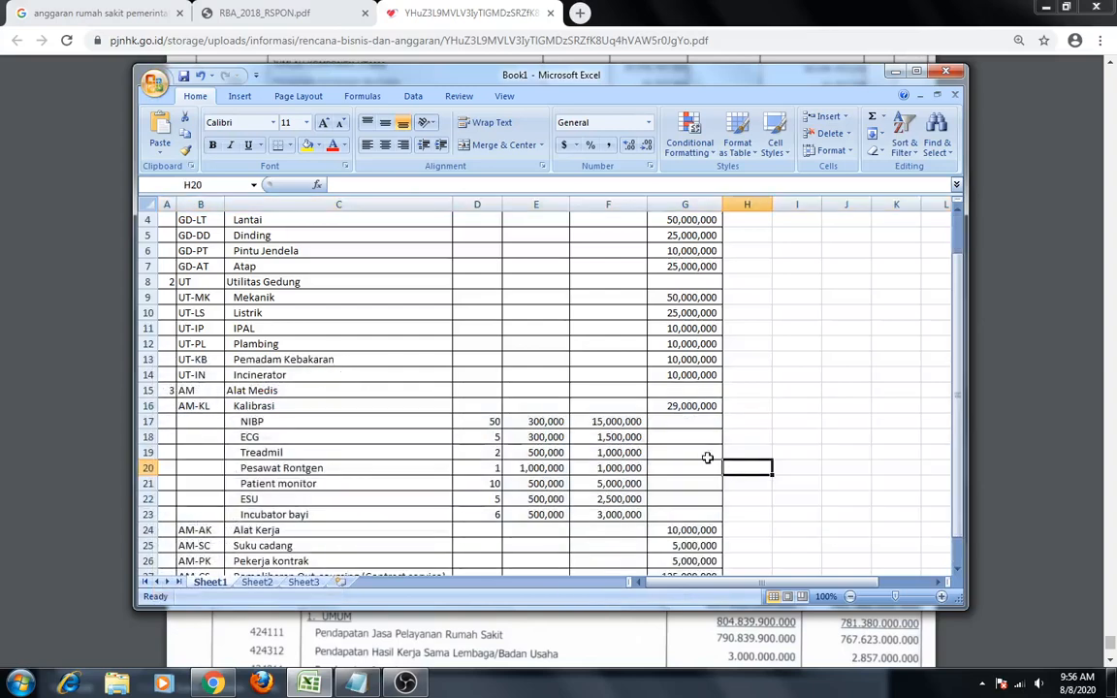
# Examine the calibration rows' quantities, unit prices and sub-subtotal formulas in F17:F23, and the Kalibrasi subtotal formula in G16
pyautogui.scroll(-1, 470, 412)
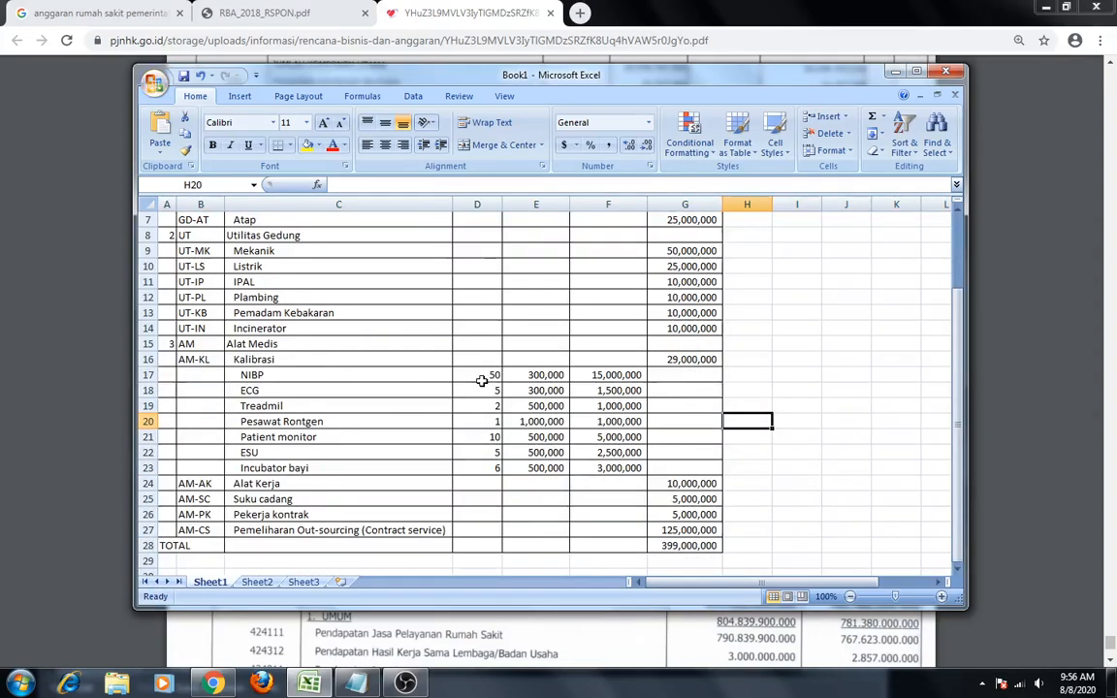
pyautogui.scroll(2, 485, 381)
pyautogui.scroll(-2, 496, 452)
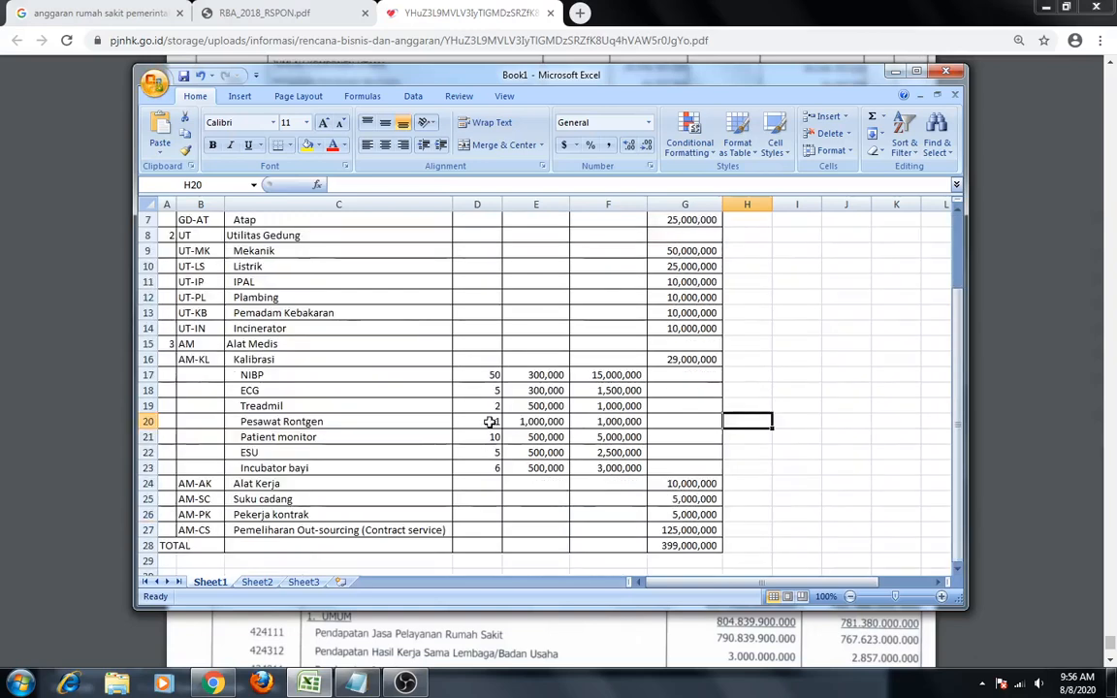
pyautogui.click(548, 377)
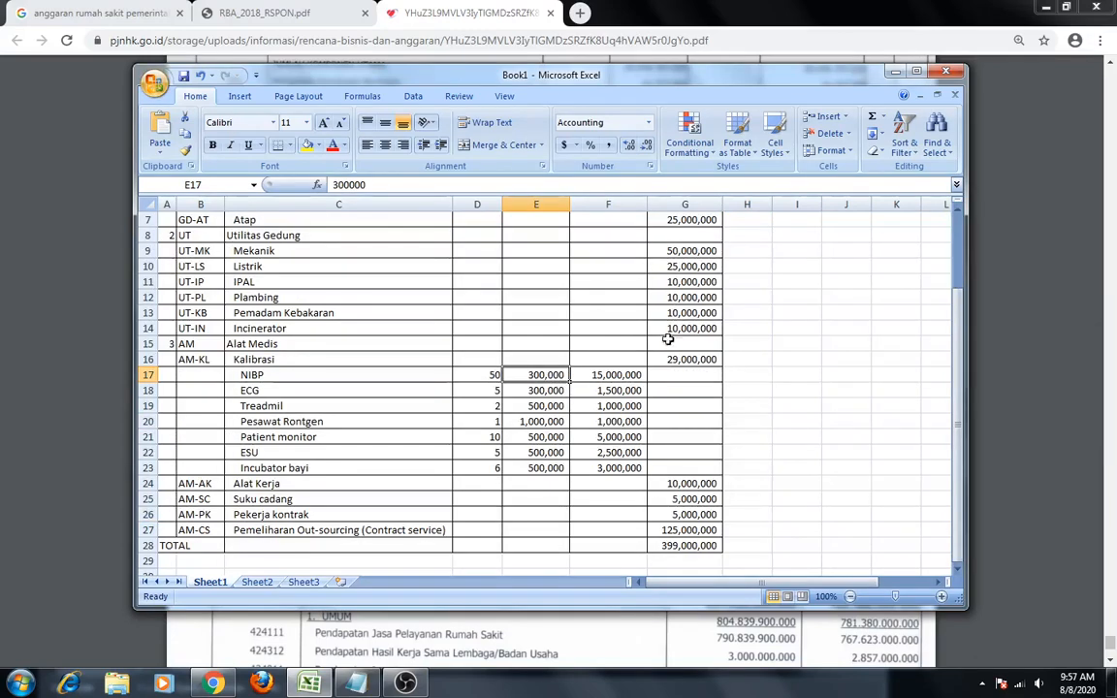
pyautogui.click(629, 374)
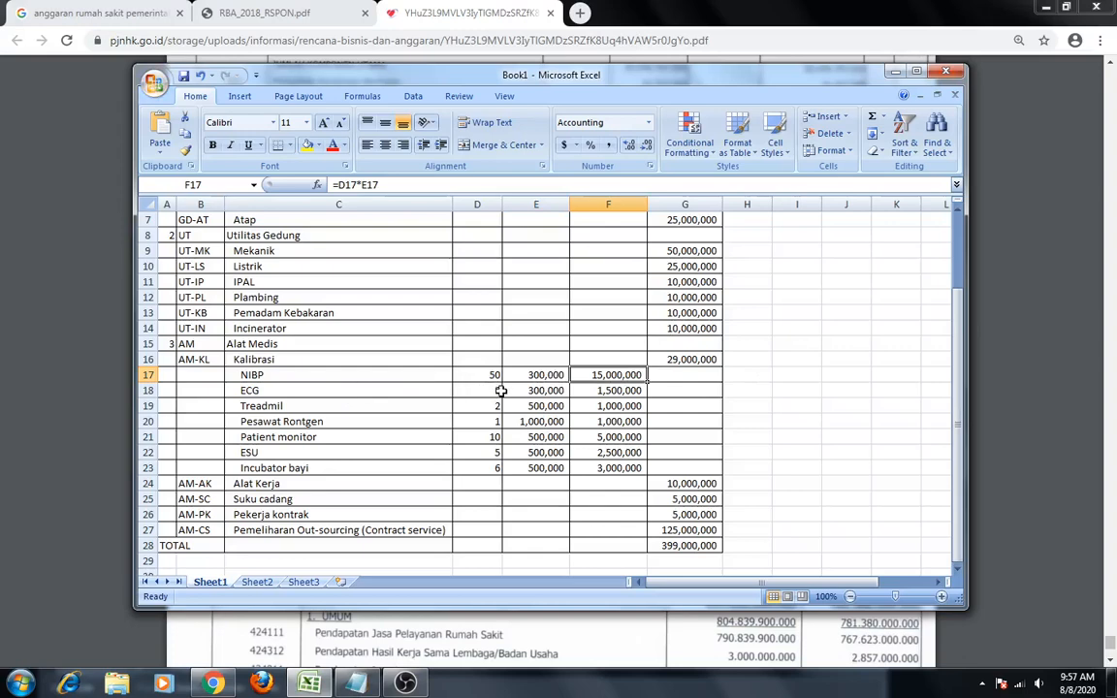
pyautogui.click(536, 391)
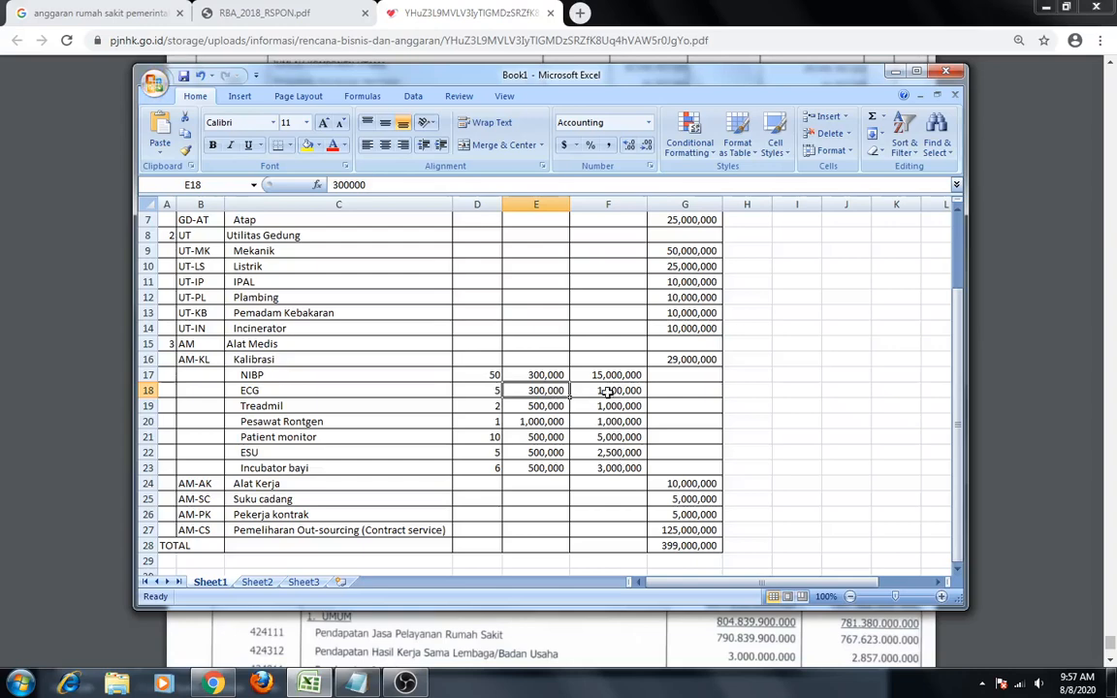
pyautogui.moveTo(606, 378); pyautogui.dragTo(624, 468)
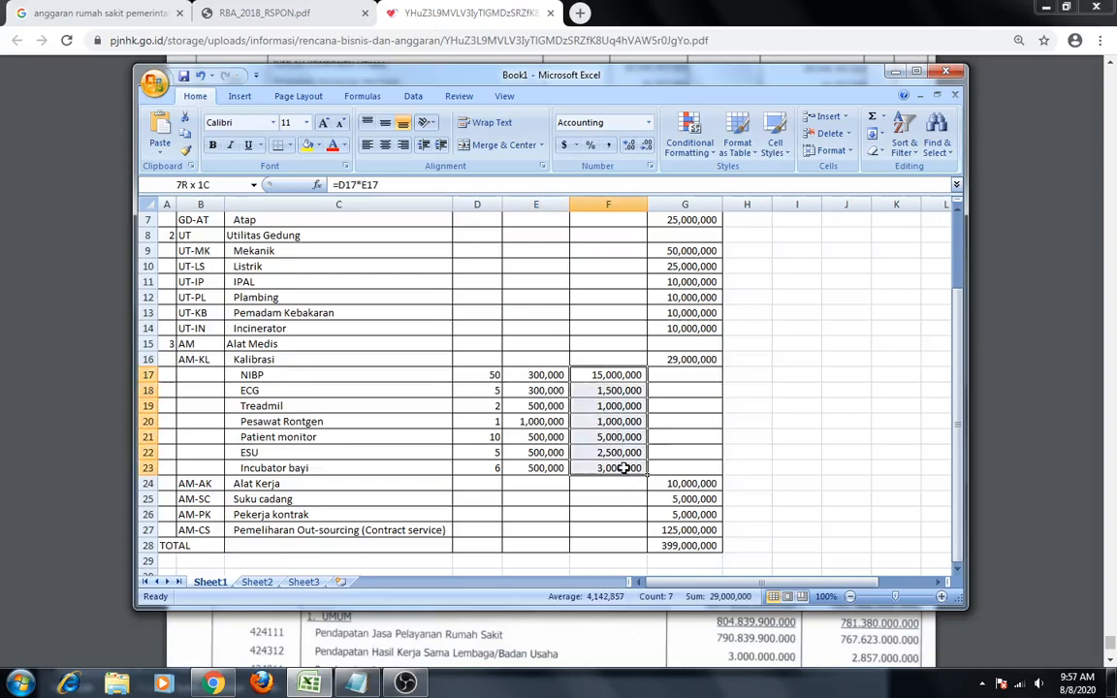
pyautogui.click(679, 359)
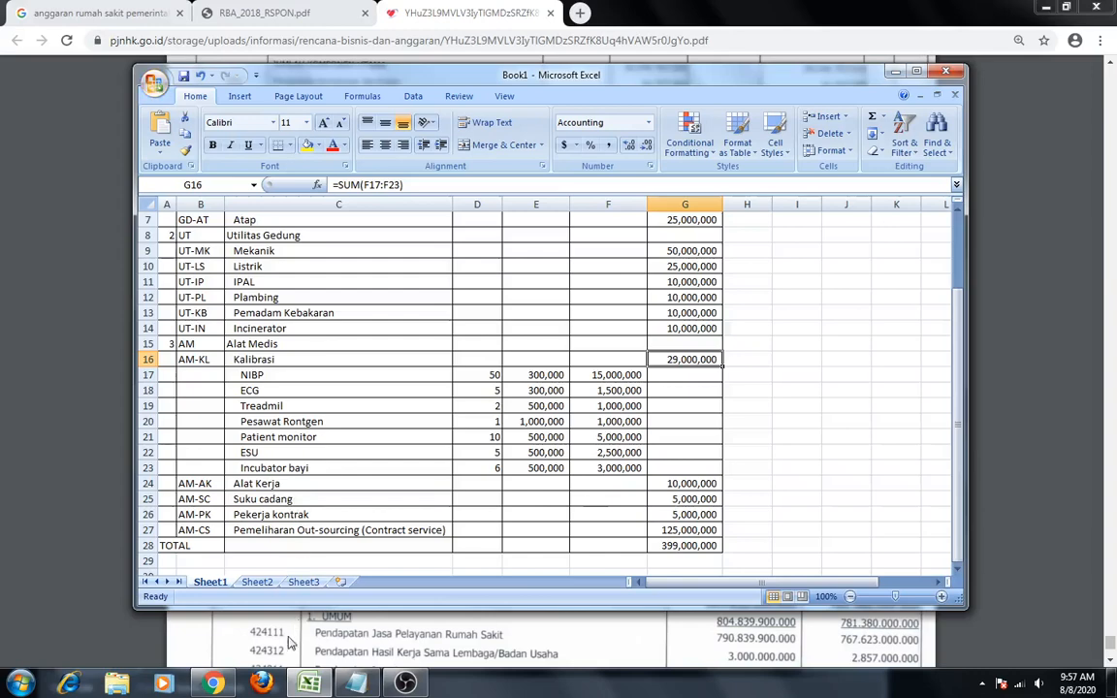
# Minimize the Chrome window and the Book1 workbook to clear the desktop
pyautogui.moveTo(214, 685)
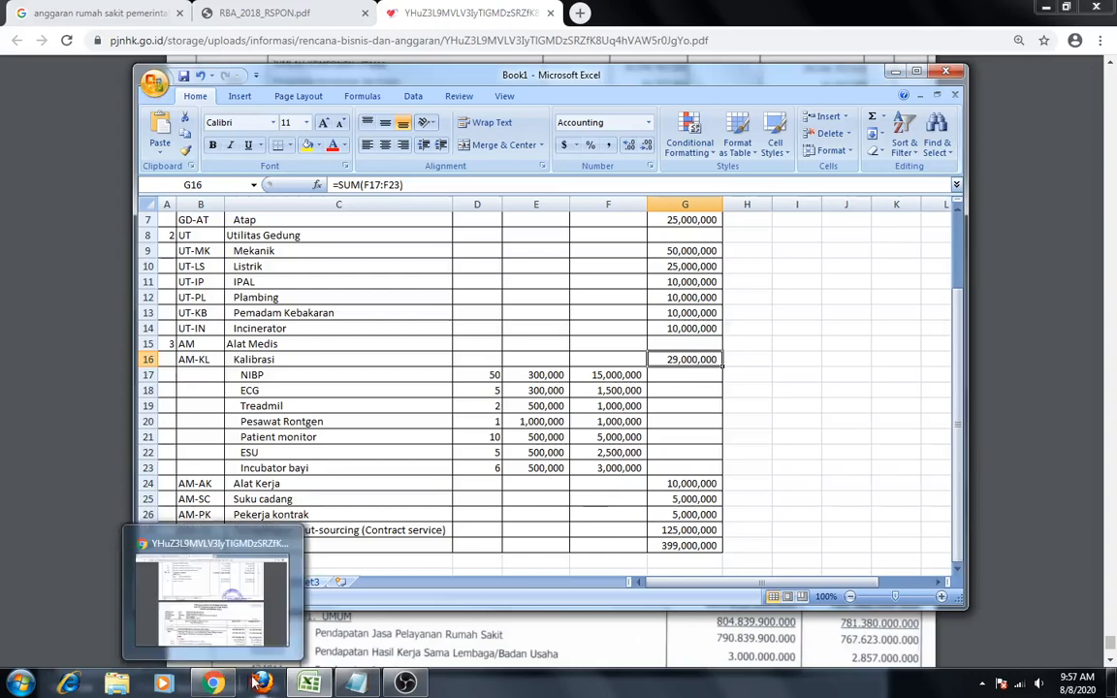
pyautogui.click(218, 609)
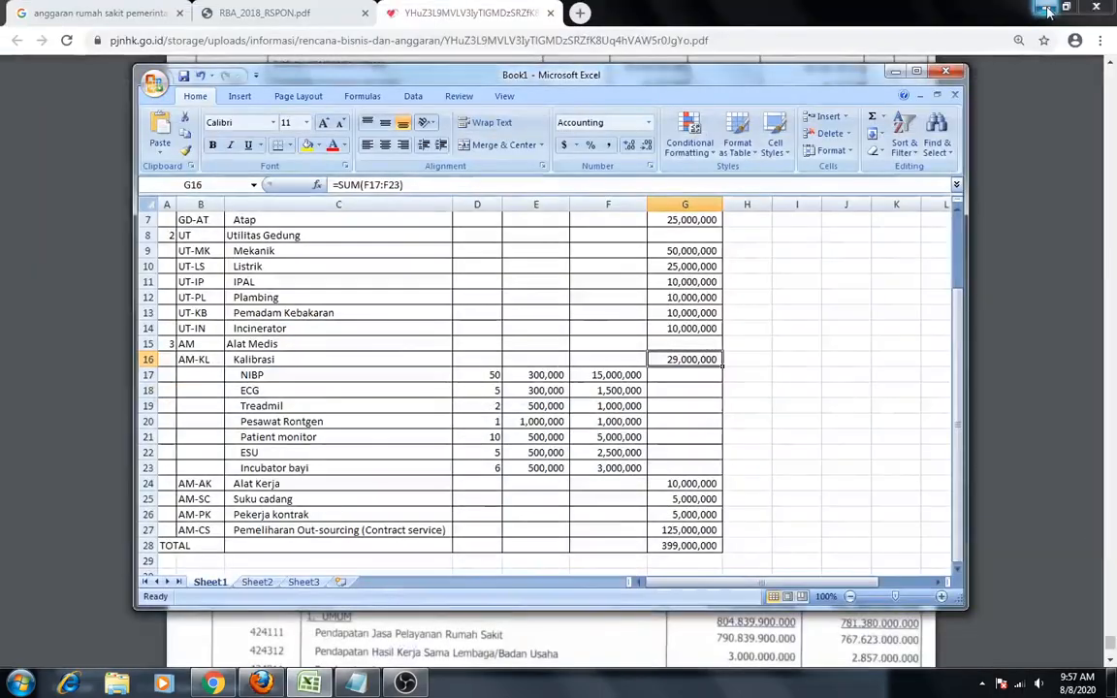
pyautogui.click(1046, 8)
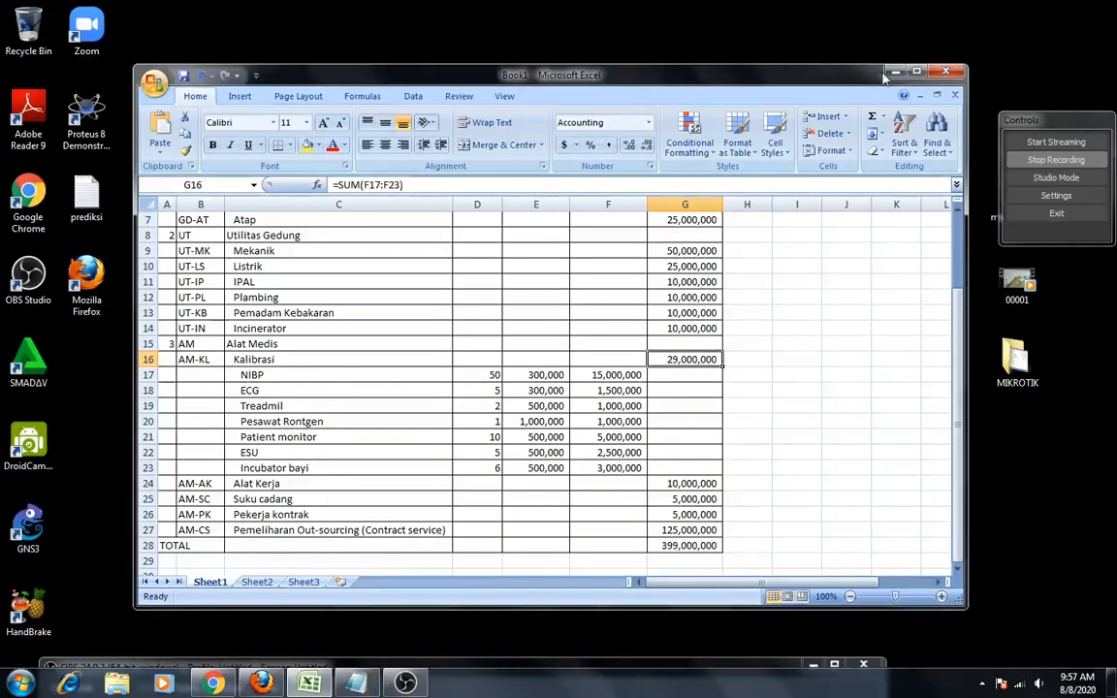
pyautogui.click(894, 71)
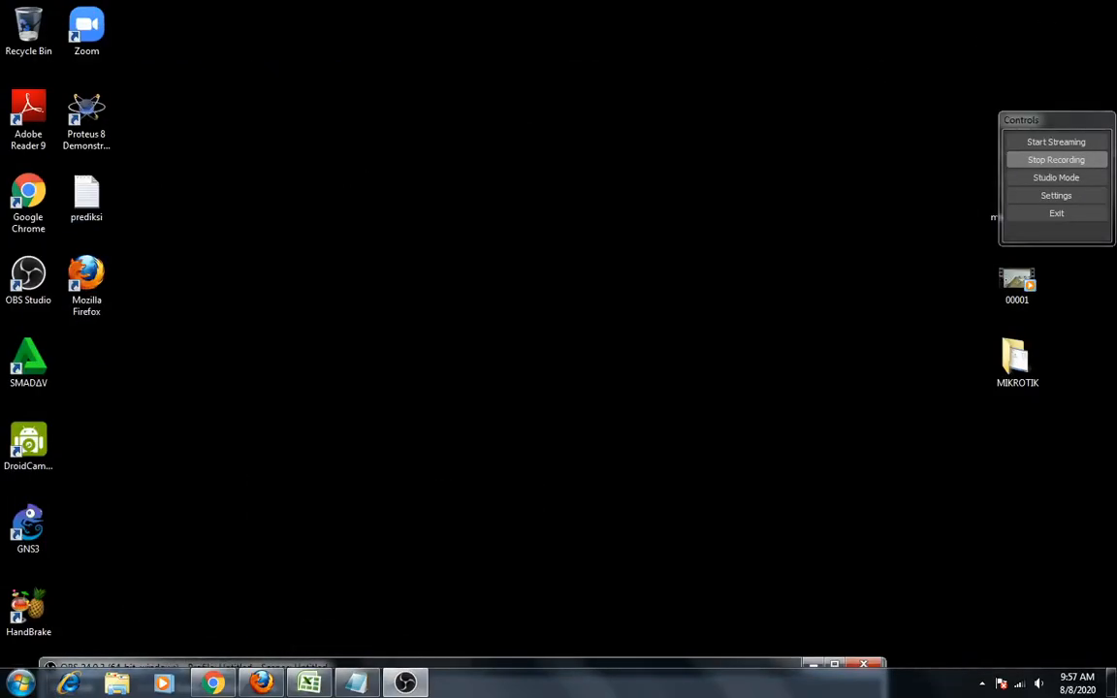
# Launch xampp-control from the C:\xampp folder in Windows Explorer and minimize the folder window
pyautogui.click(116, 685)
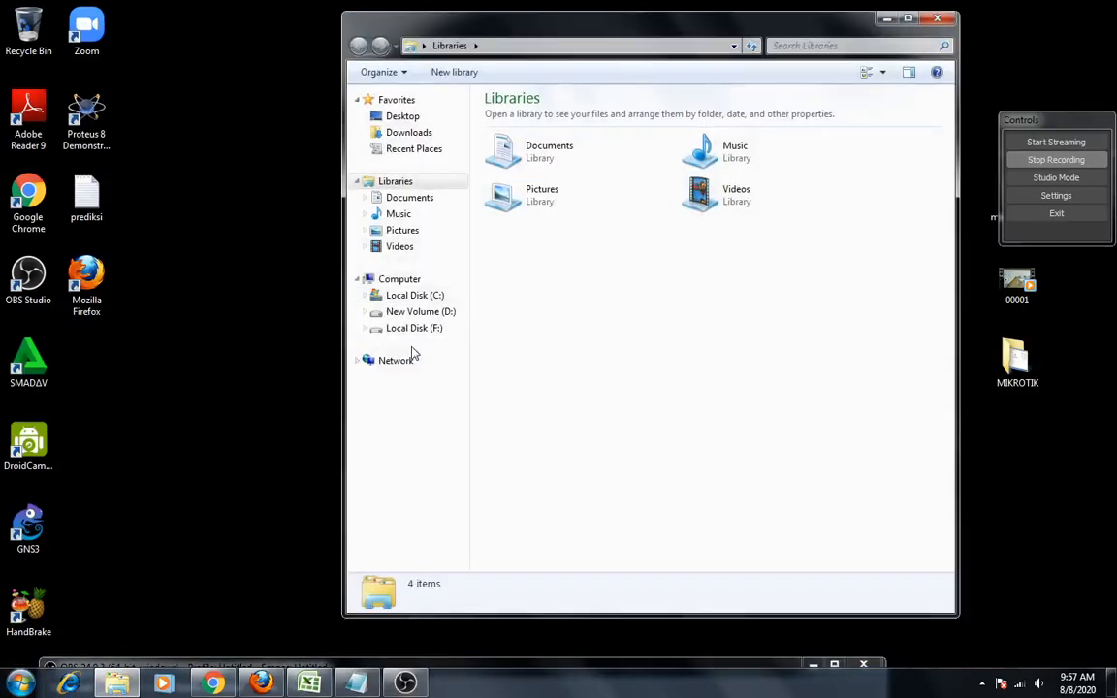
pyautogui.click(417, 294)
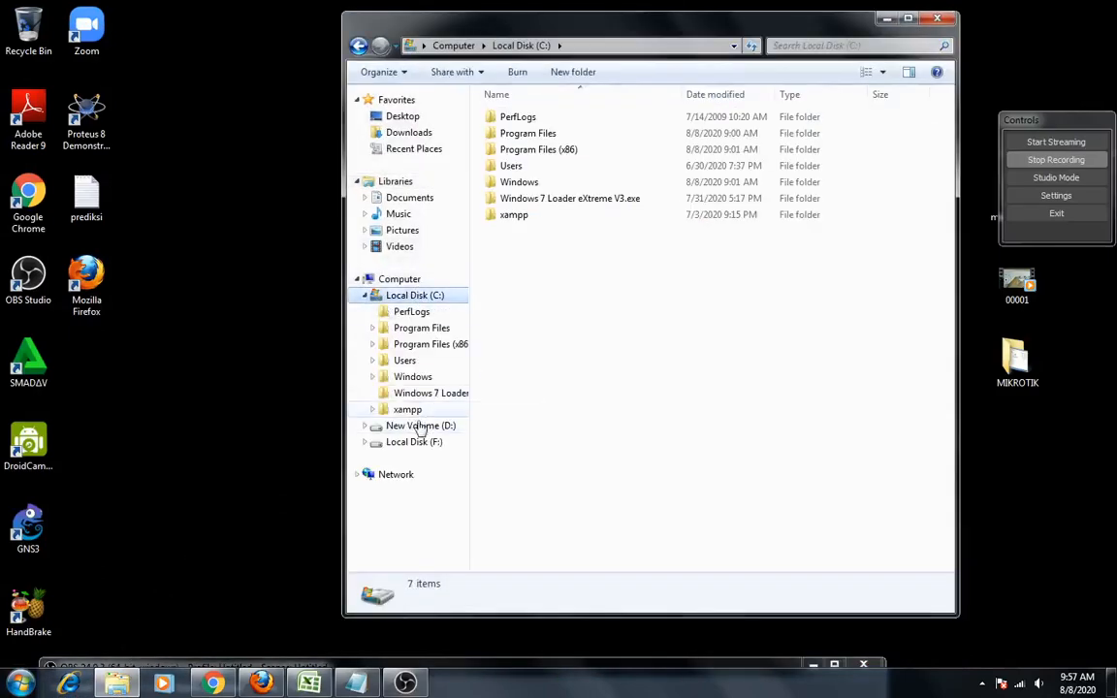
pyautogui.click(418, 411)
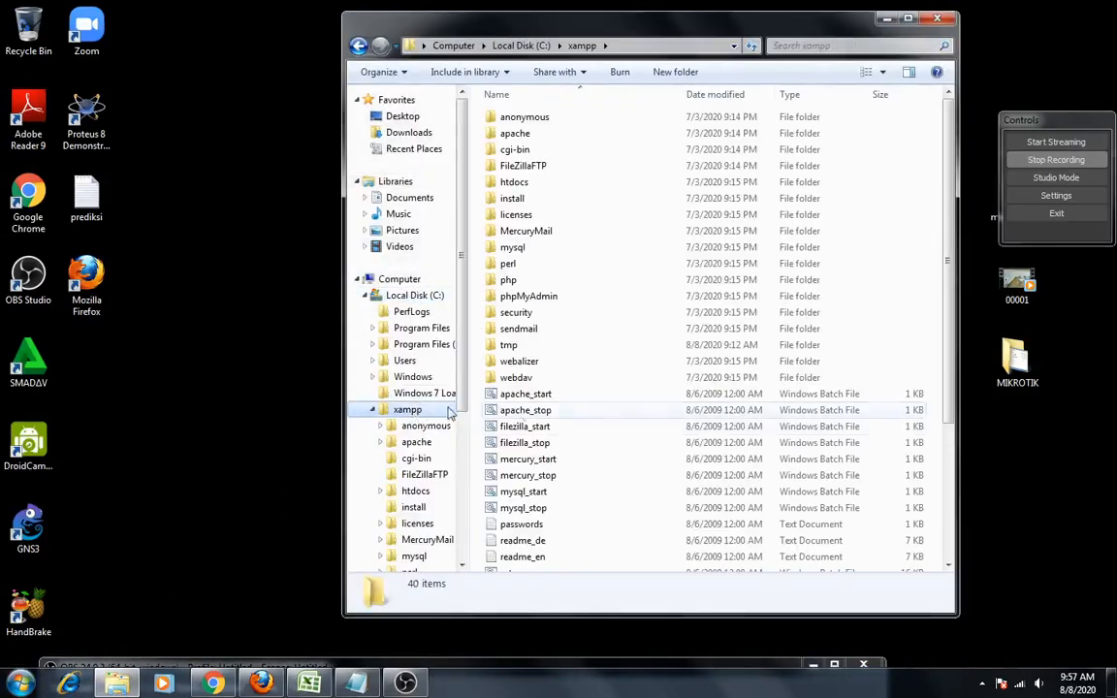
pyautogui.click(549, 458)
pyautogui.scroll(-4, 549, 459)
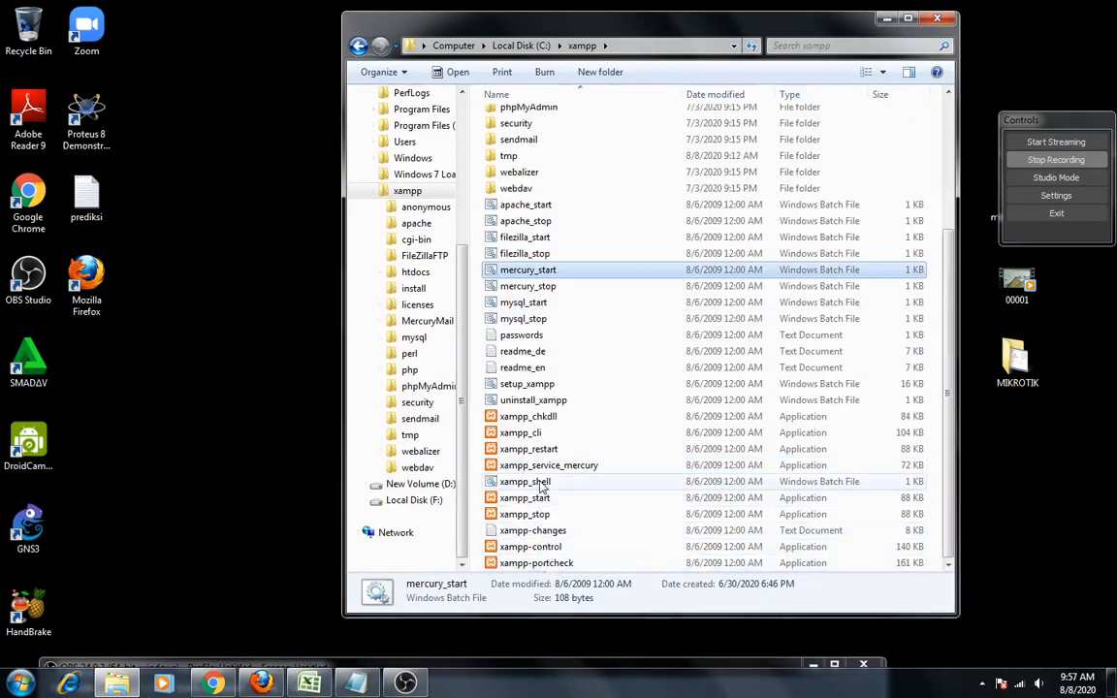
pyautogui.doubleClick(541, 547)
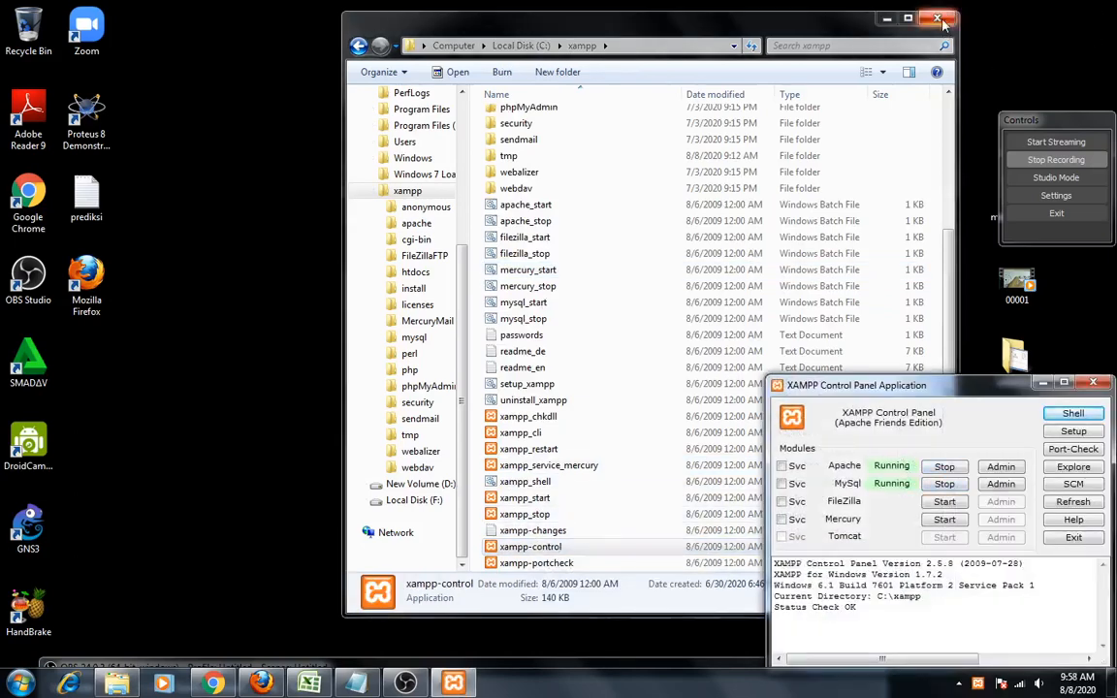
pyautogui.click(887, 17)
# Switch to Firefox and load the CalemEAM site at localhost/cmms/
pyautogui.click(260, 682)
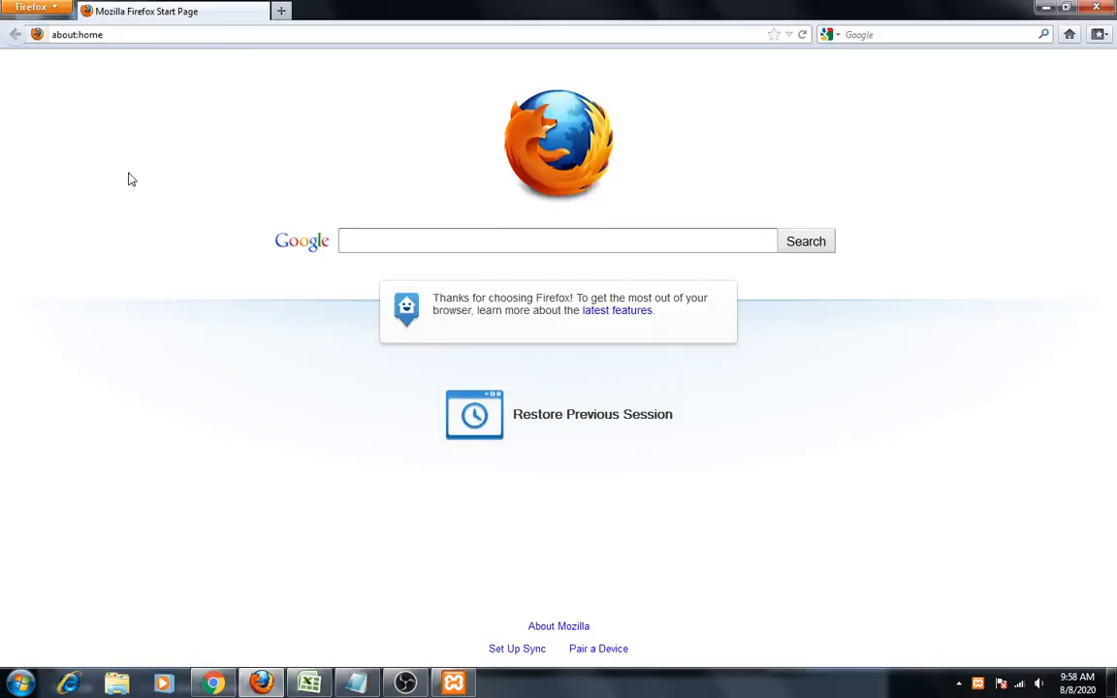
pyautogui.click(203, 33)
pyautogui.write('l')
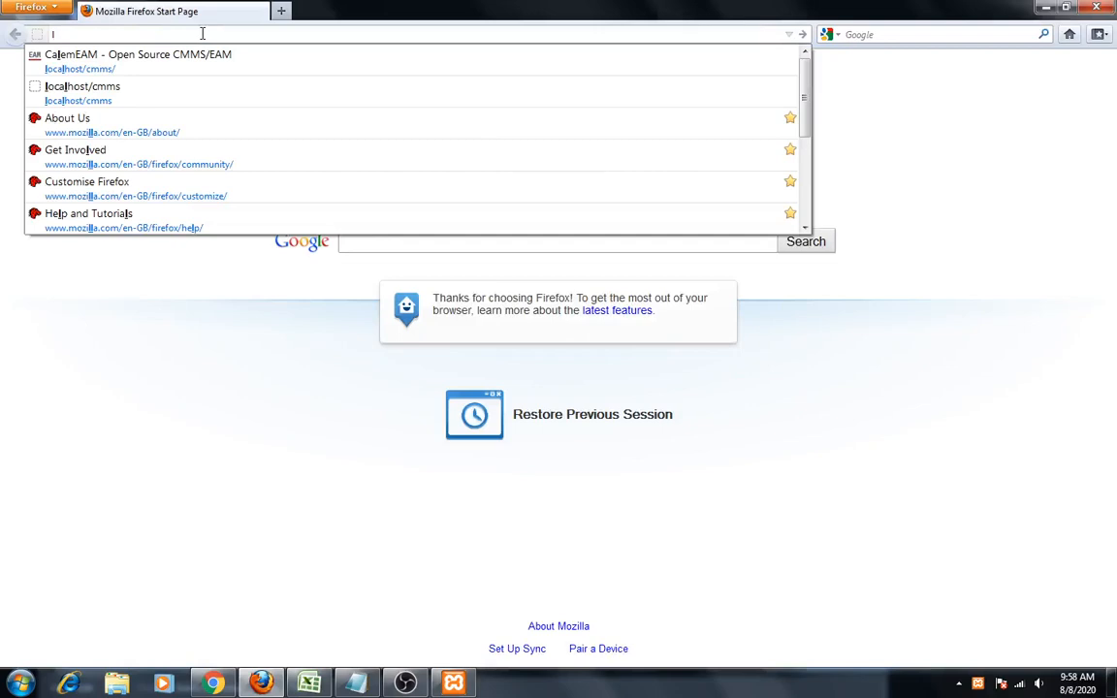
pyautogui.press('Down')
pyautogui.press('Return')
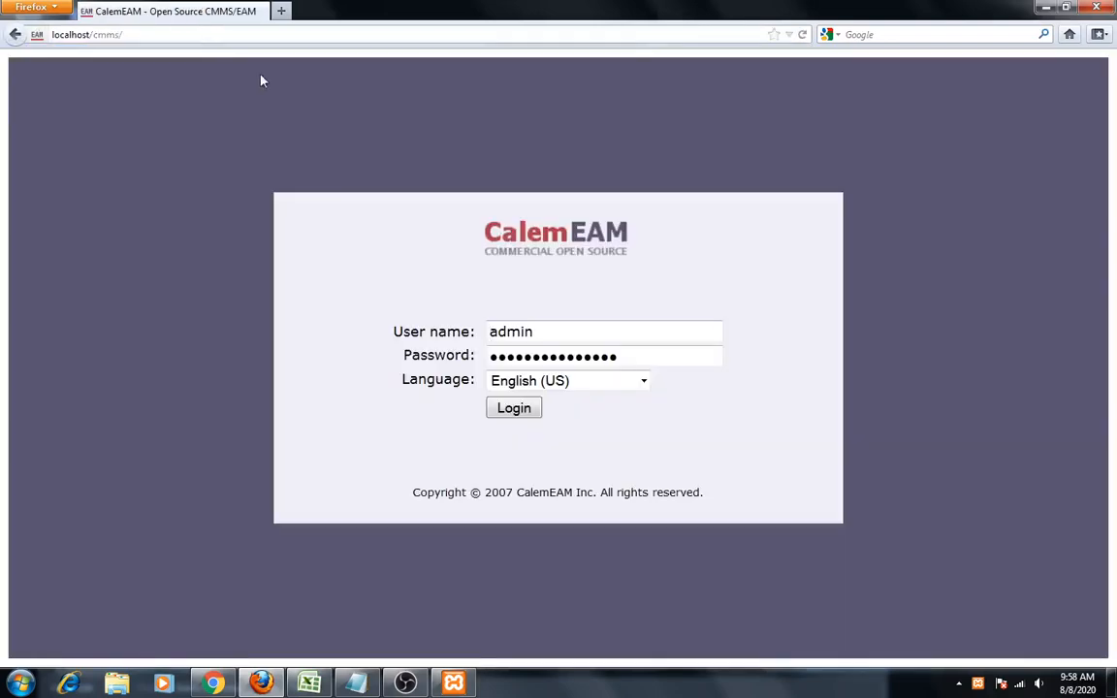
# Log in to CalemEAM as admin, replacing the prefilled account password, and update the password saved in the browser
pyautogui.click(513, 415)
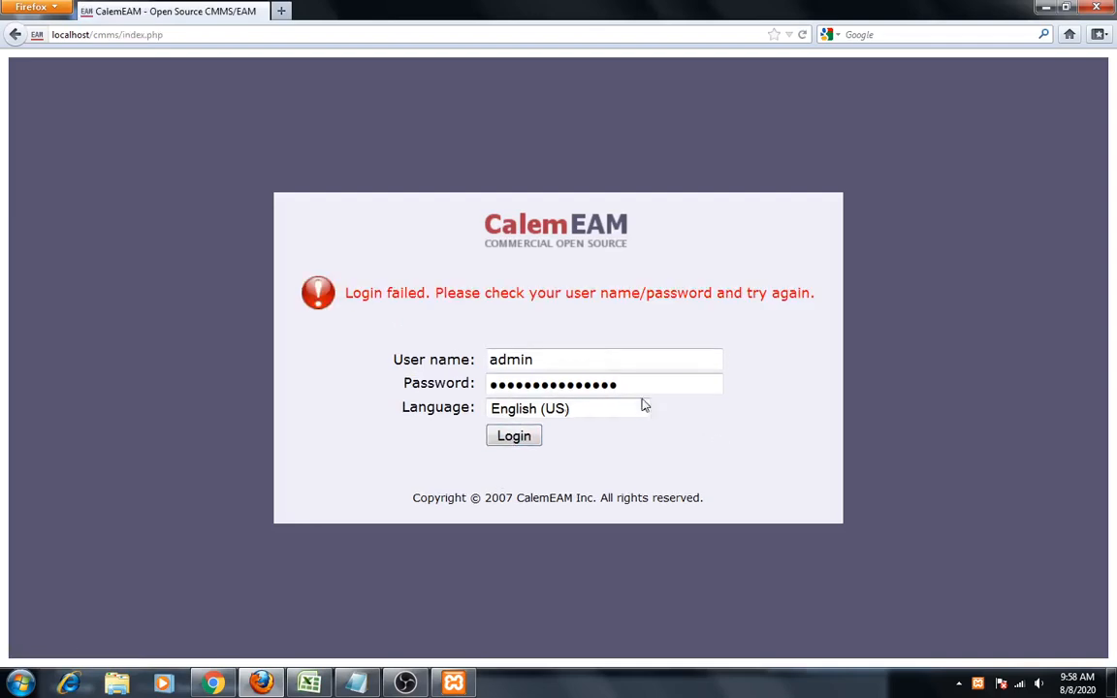
pyautogui.moveTo(639, 385); pyautogui.dragTo(2, 318)
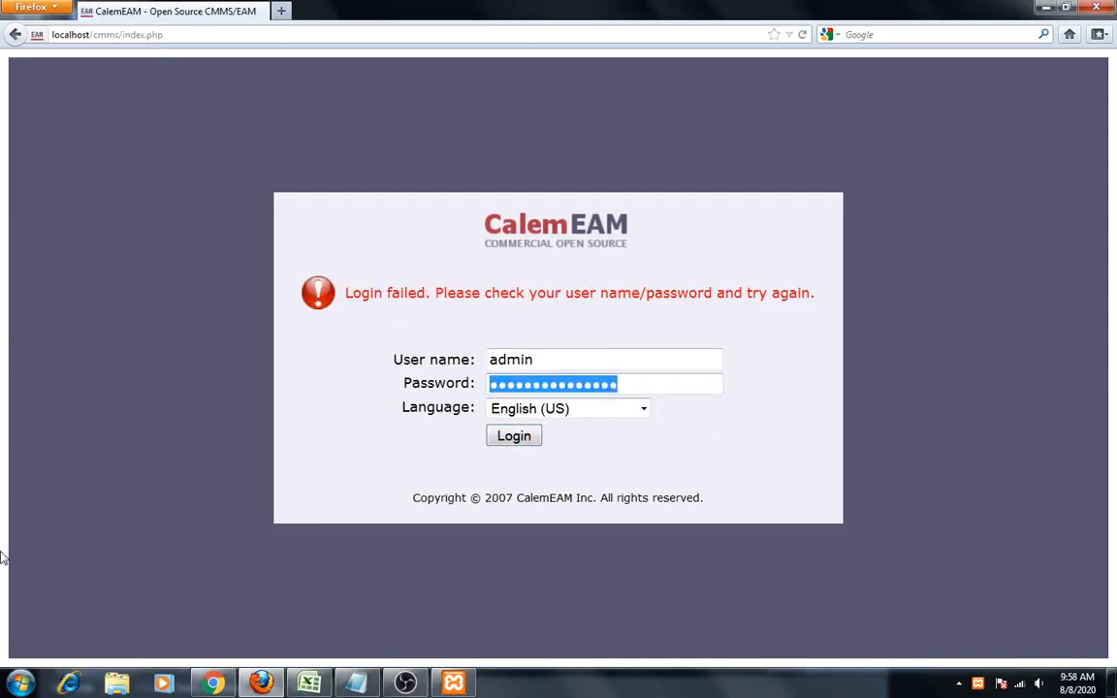
pyautogui.hotkey('ctrl', 'v')
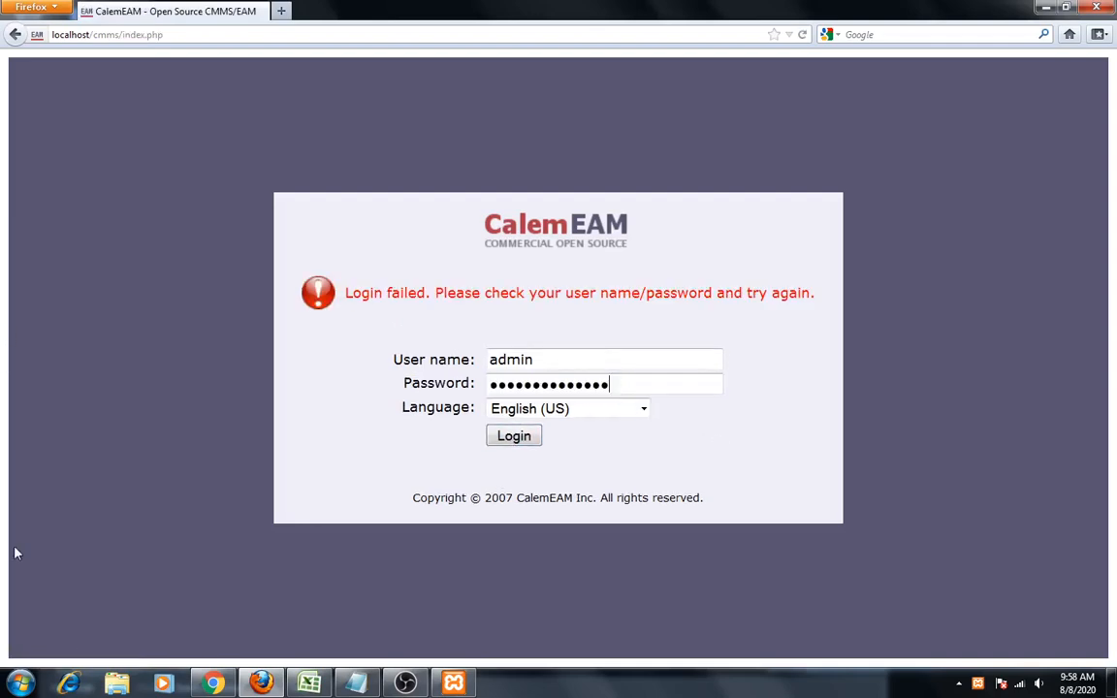
pyautogui.press('Return')
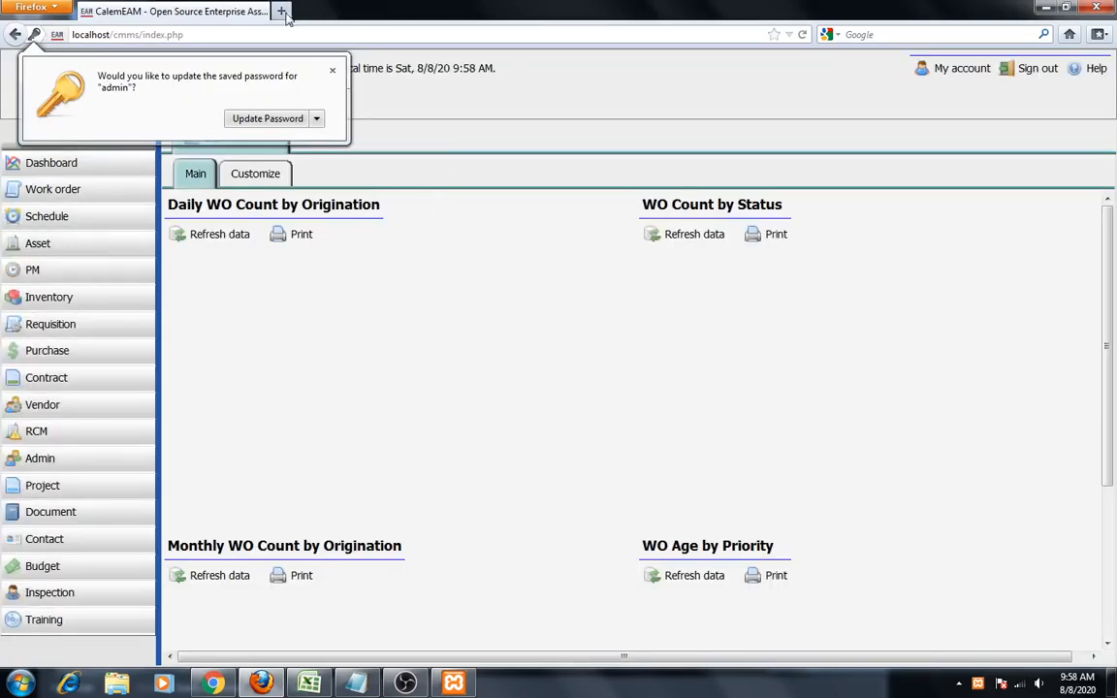
pyautogui.click(268, 117)
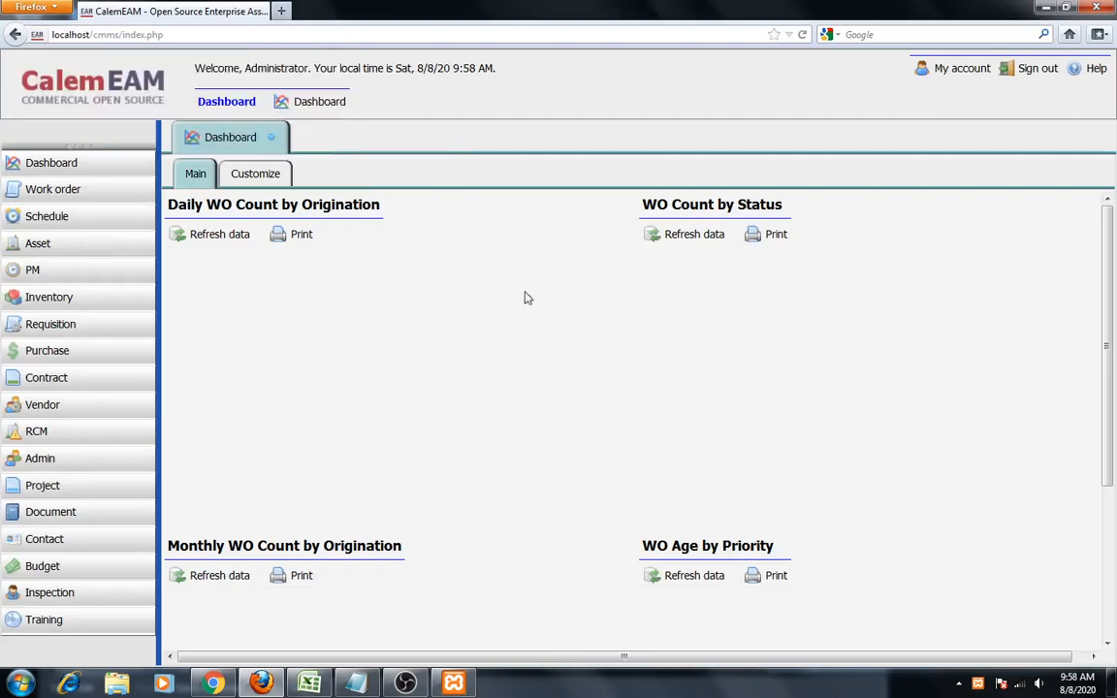
# Open the Budget module's budget list and its cost code list
pyautogui.click(39, 573)
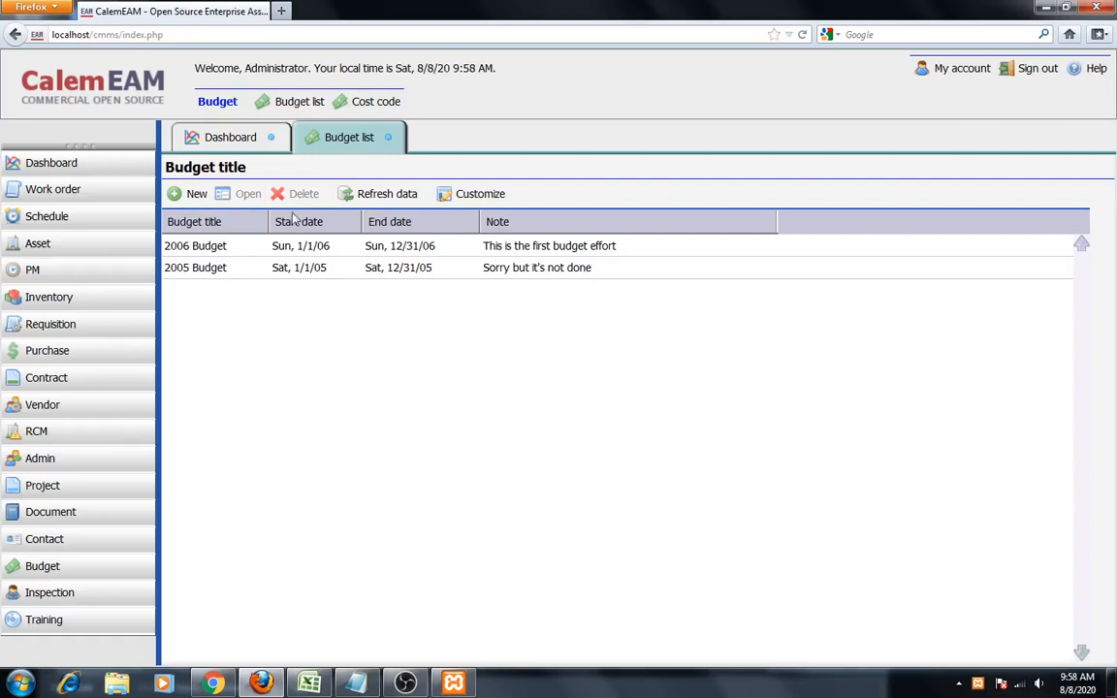
pyautogui.click(372, 103)
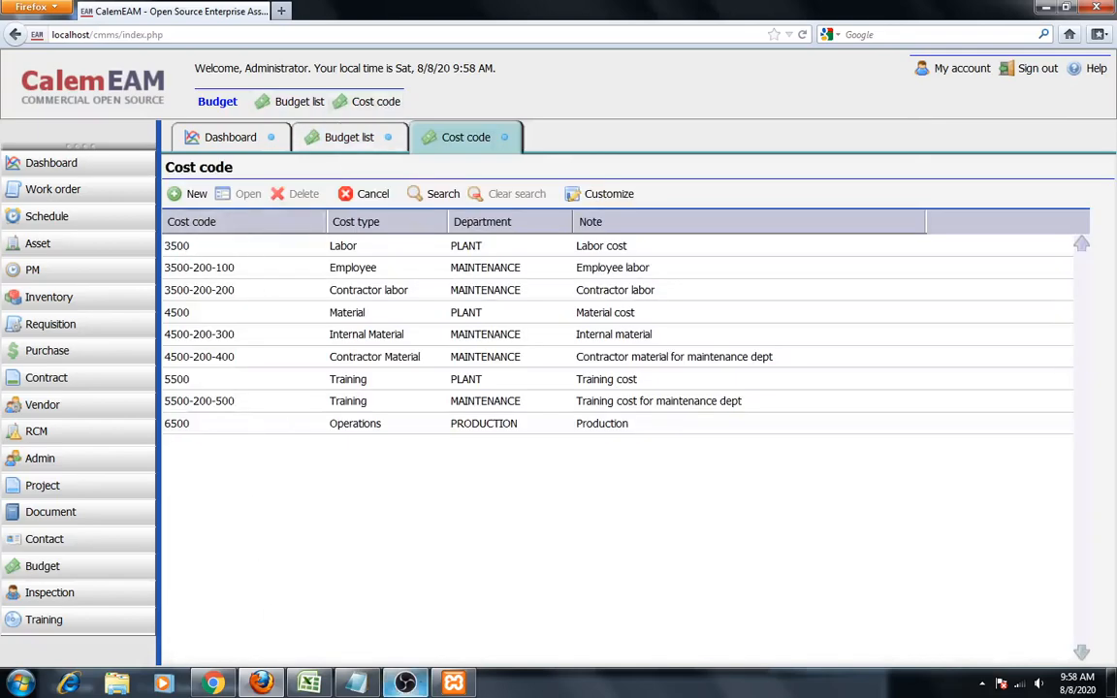
# Switch to the Book1 workbook in Excel and hide the calibration detail rows 17 to 23, from NIBP to Incubator bayi
pyautogui.click(309, 685)
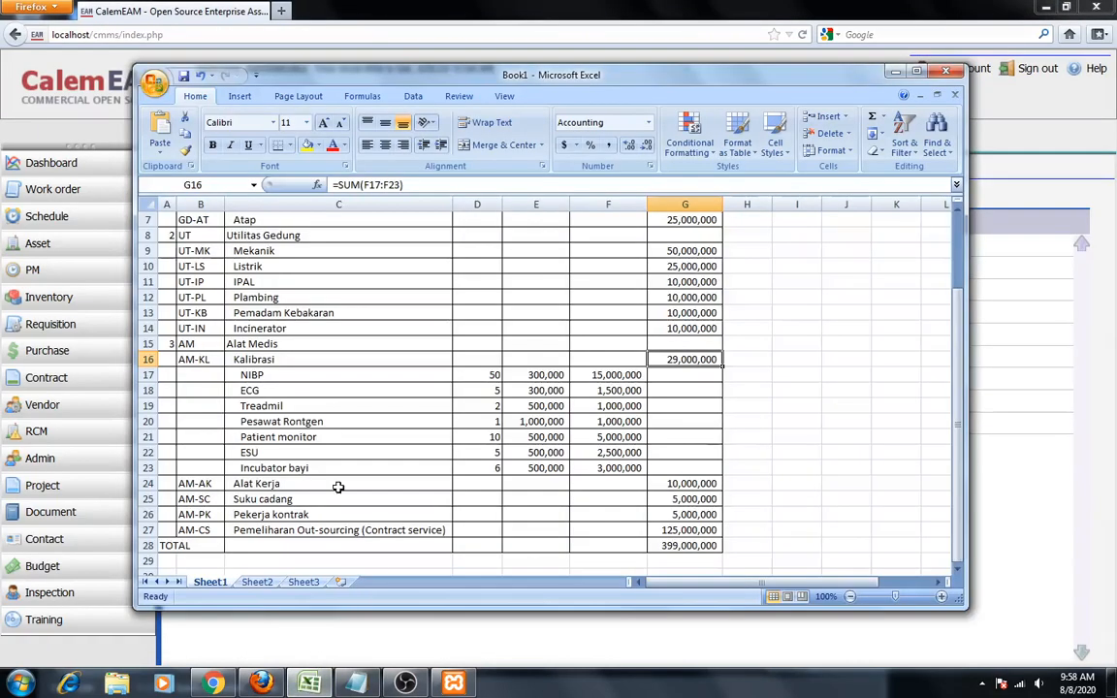
pyautogui.scroll(2, 238, 384)
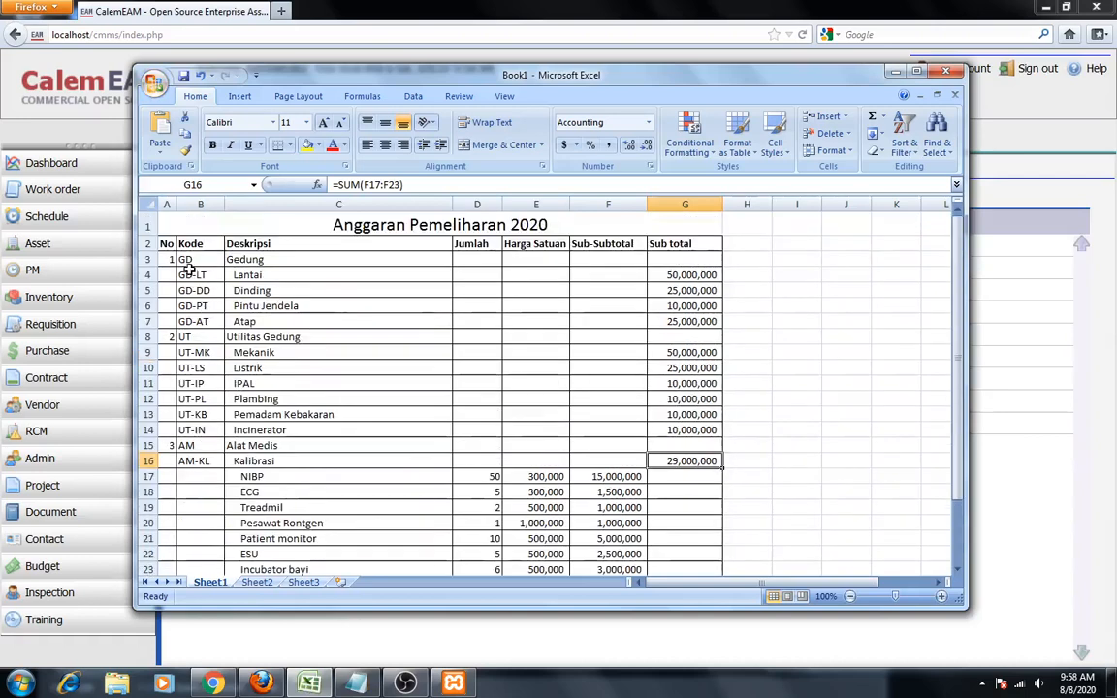
pyautogui.click(145, 476)
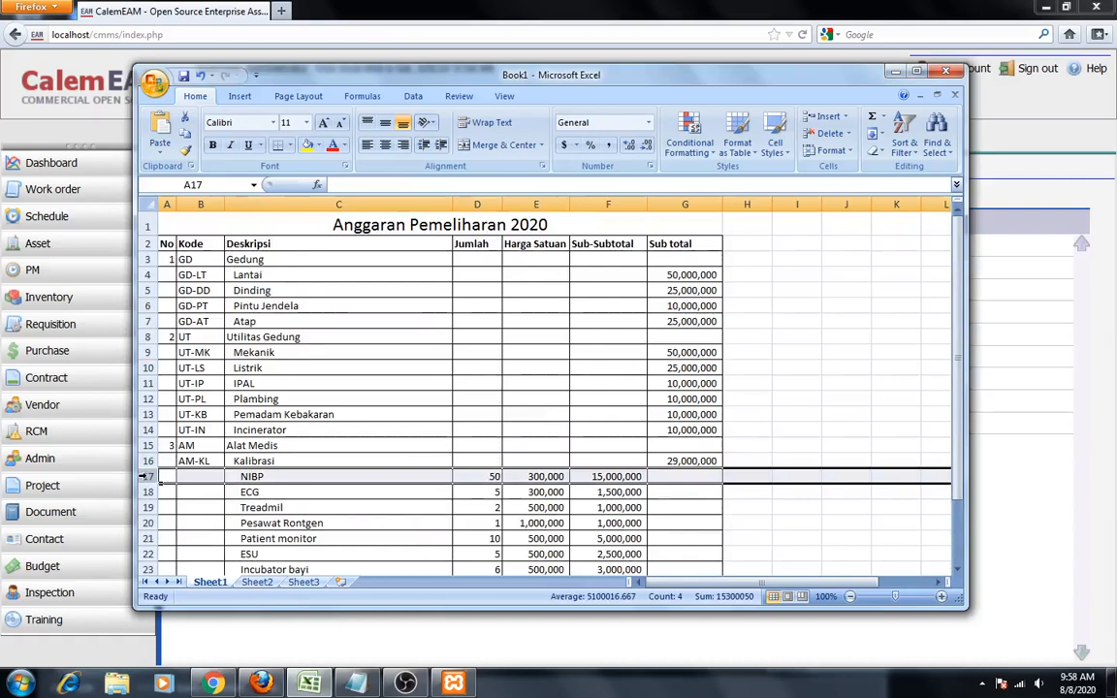
pyautogui.moveTo(146, 477)
pyautogui.mouseDown()
pyautogui.moveTo(145, 568)
pyautogui.moveTo(142, 438)
pyautogui.moveTo(144, 498)
pyautogui.mouseUp()
pyautogui.rightClick(147, 411)
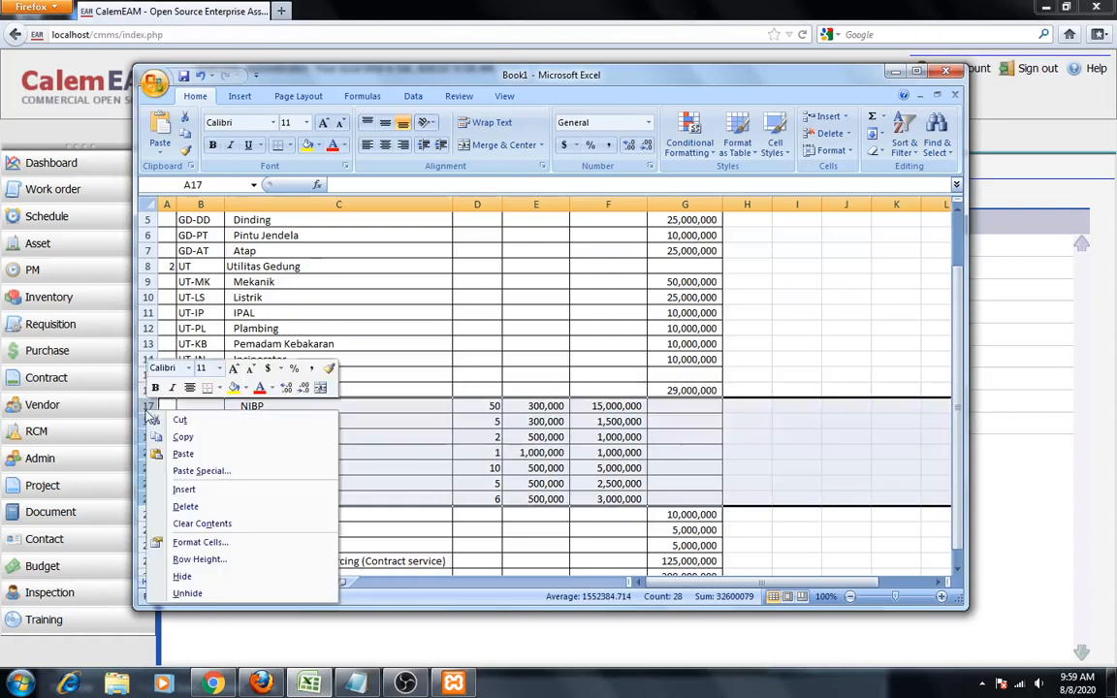
pyautogui.click(210, 577)
pyautogui.click(361, 408)
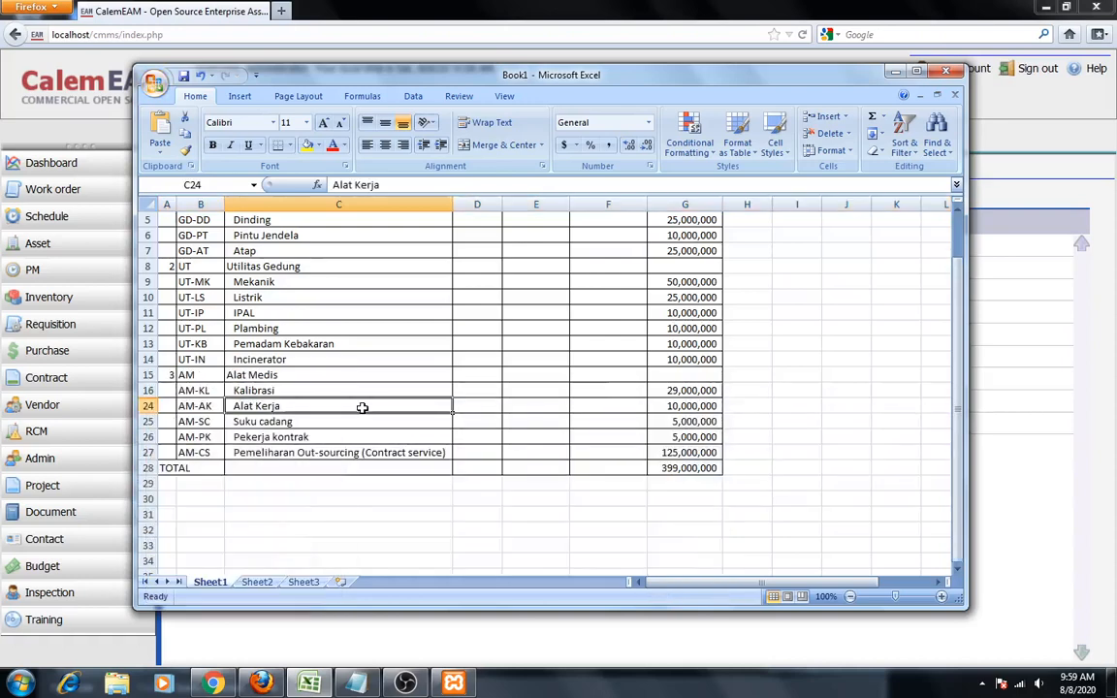
pyautogui.scroll(2, 180, 305)
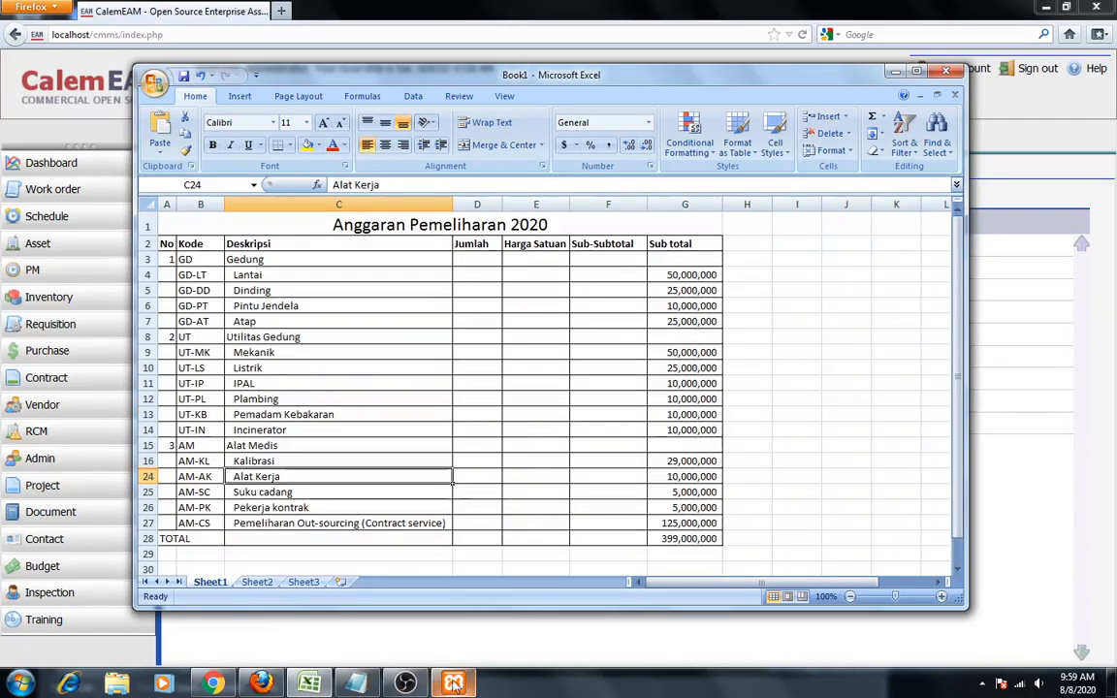
pyautogui.click(260, 684)
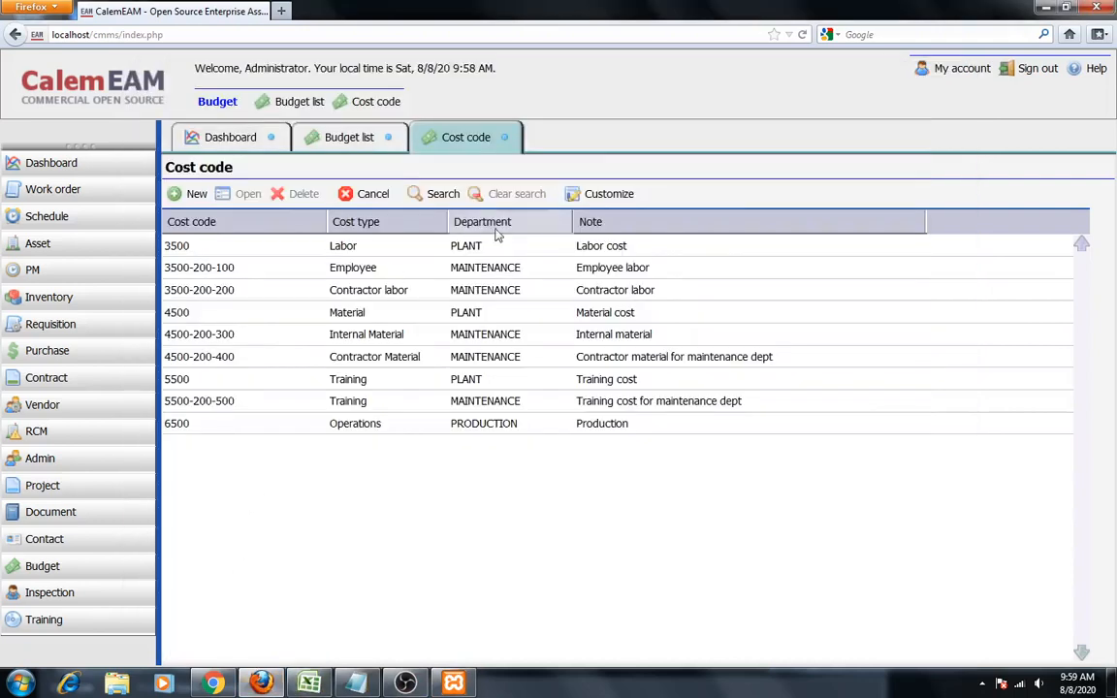
pyautogui.click(194, 194)
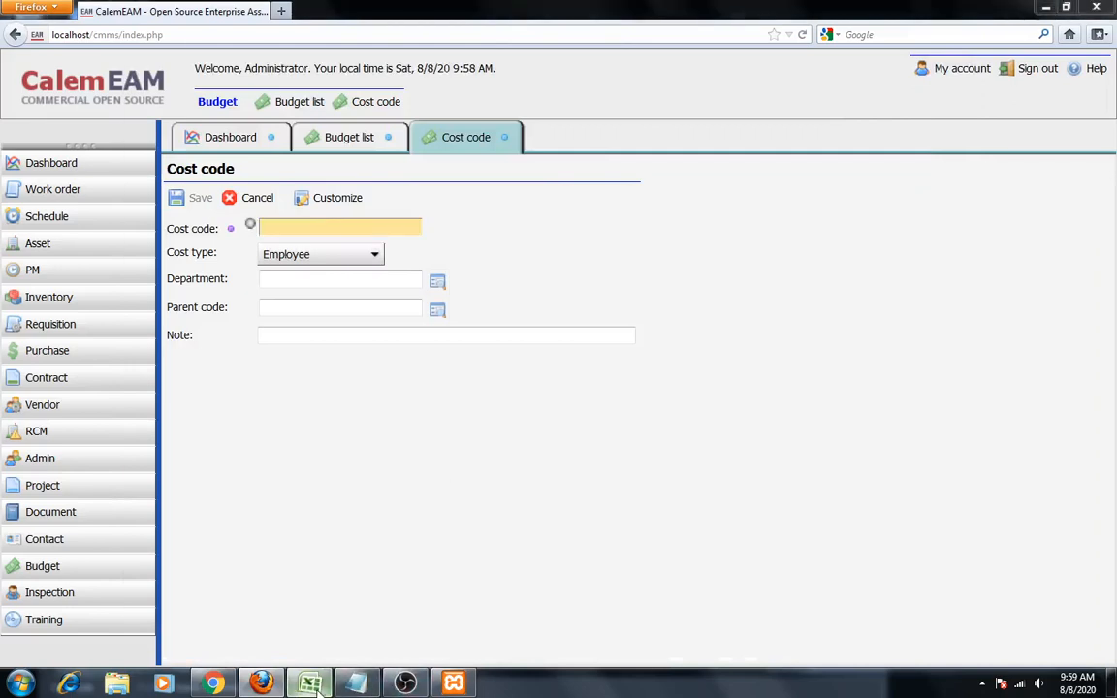
pyautogui.click(312, 685)
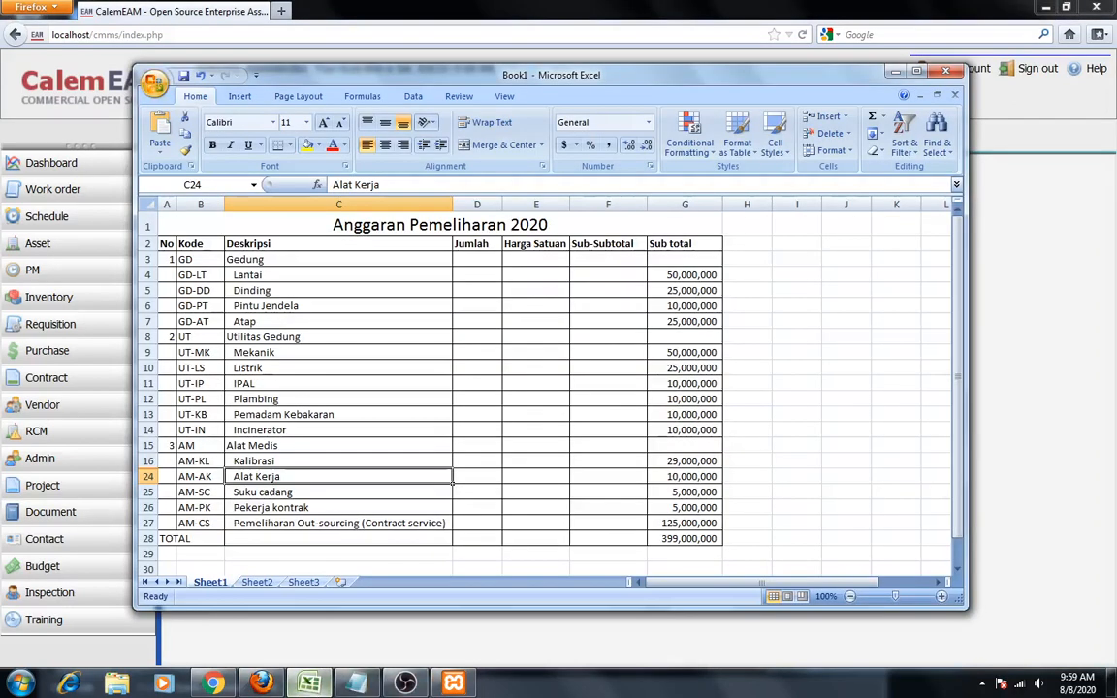
pyautogui.moveTo(261, 685)
pyautogui.click(262, 493)
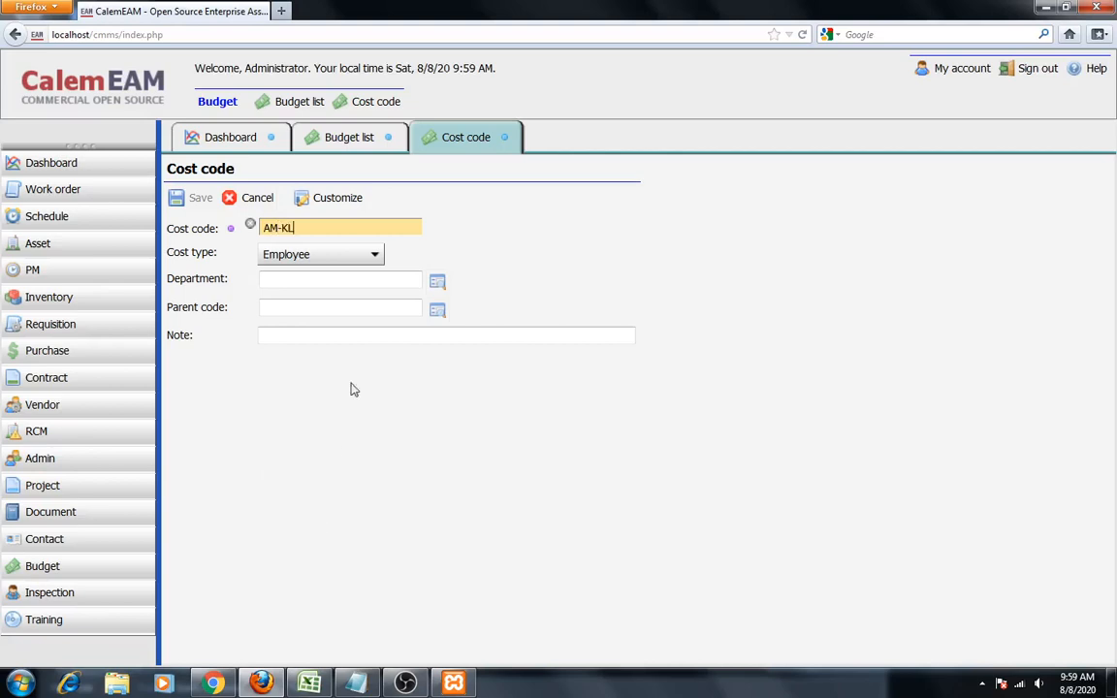
pyautogui.click(438, 283)
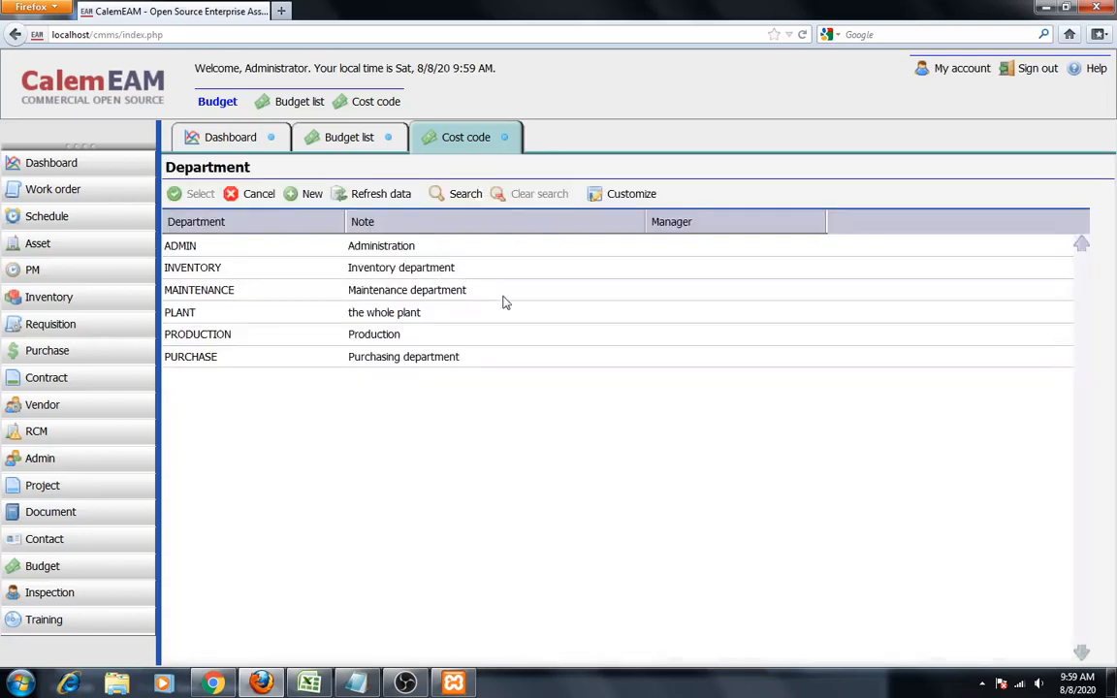
pyautogui.click(175, 293)
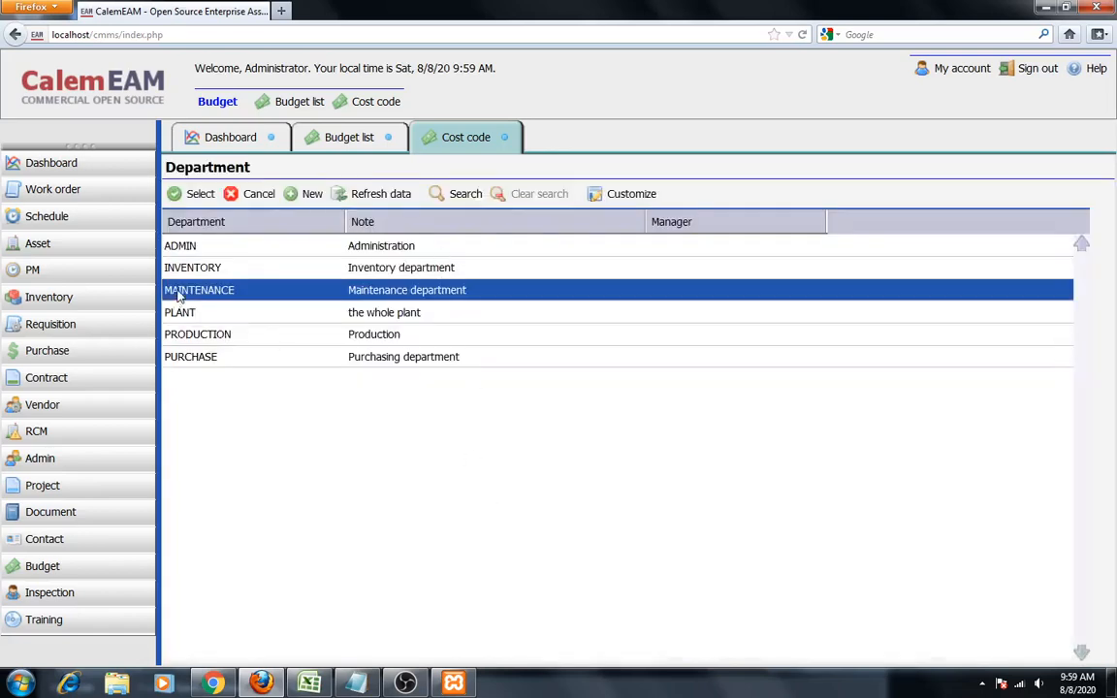
pyautogui.click(199, 194)
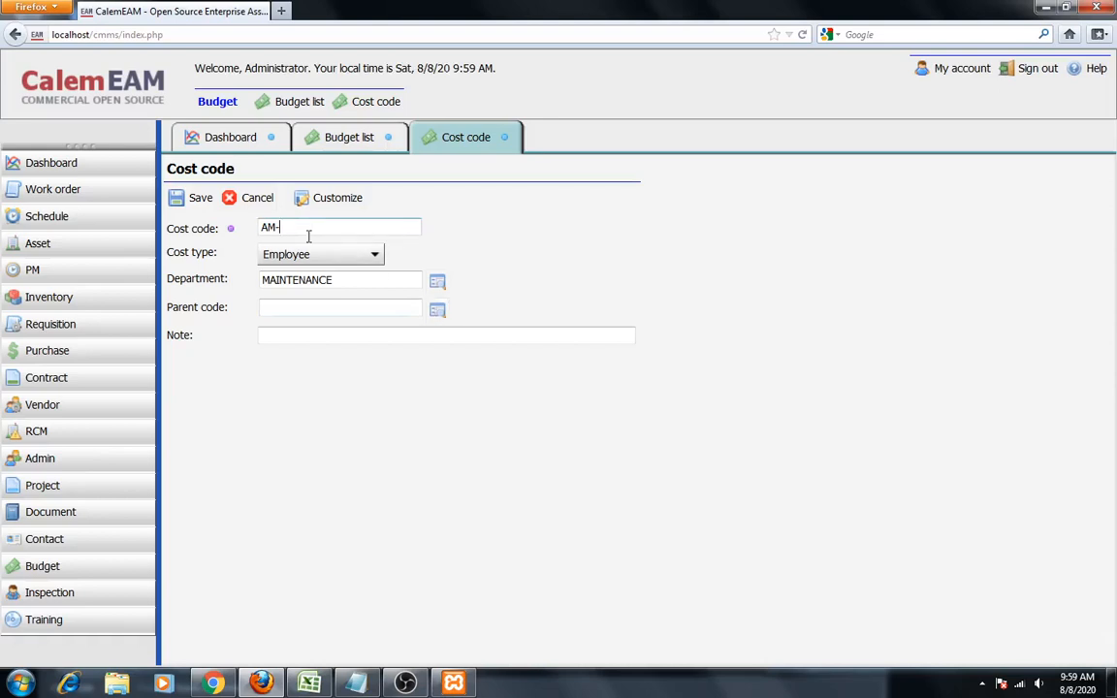
pyautogui.click(301, 309)
pyautogui.click(442, 316)
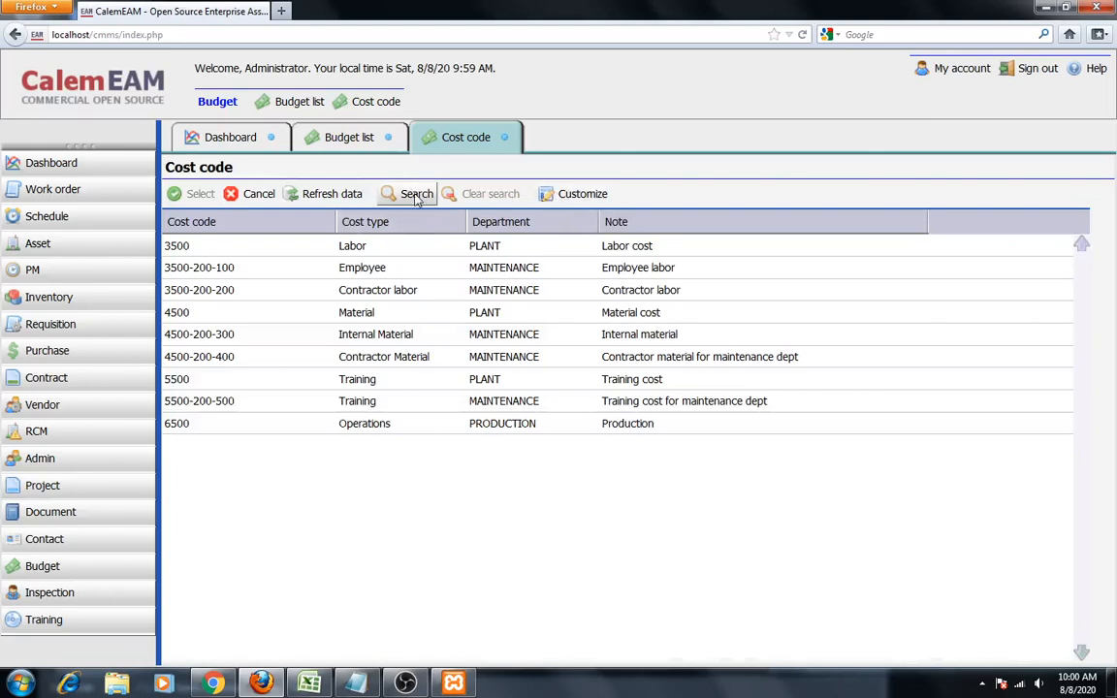
pyautogui.click(507, 139)
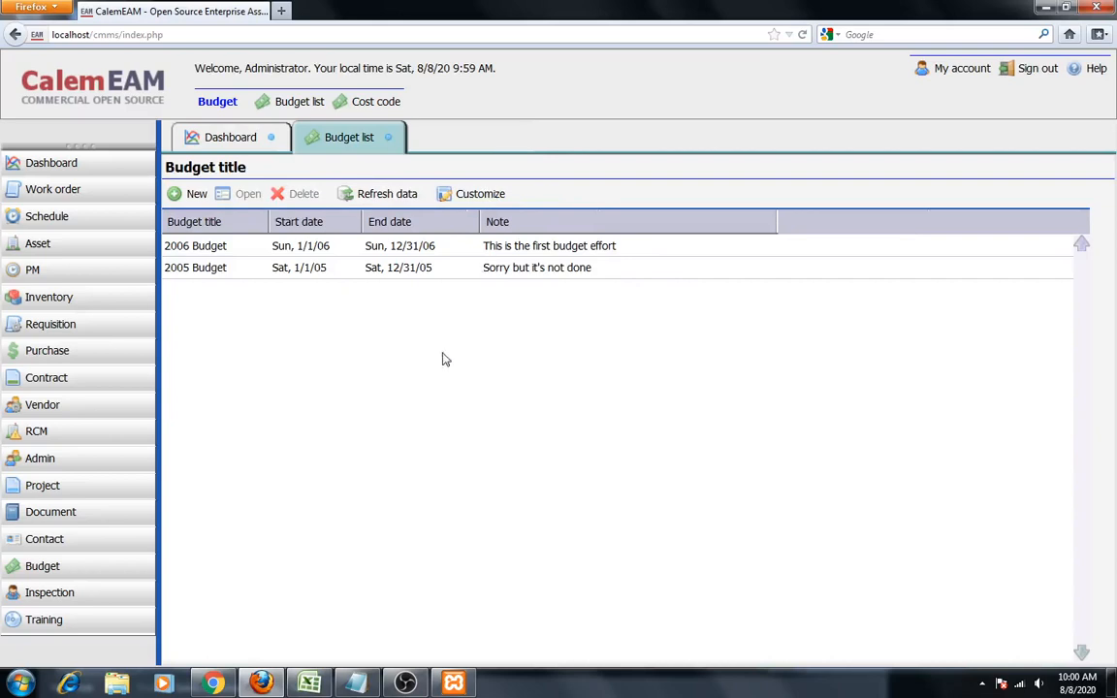
# Create and save cost code AM for the MAINTENANCE department with the note ALAT MEDIS
pyautogui.click(353, 104)
pyautogui.click(180, 198)
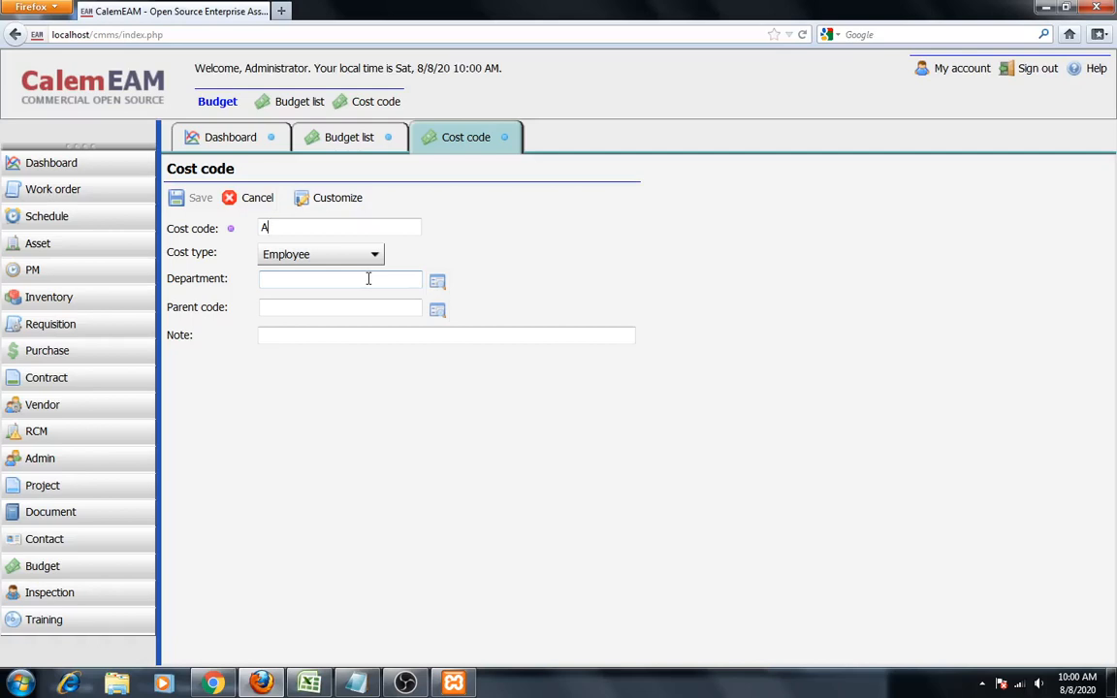
pyautogui.click(437, 282)
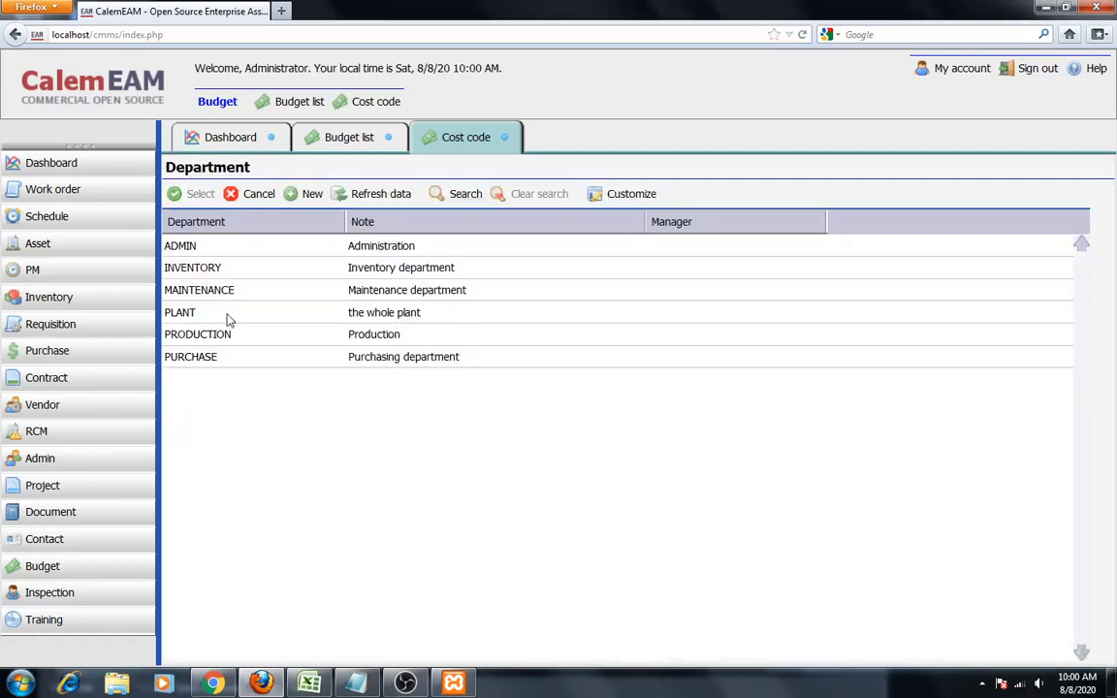
pyautogui.click(172, 284)
pyautogui.click(177, 193)
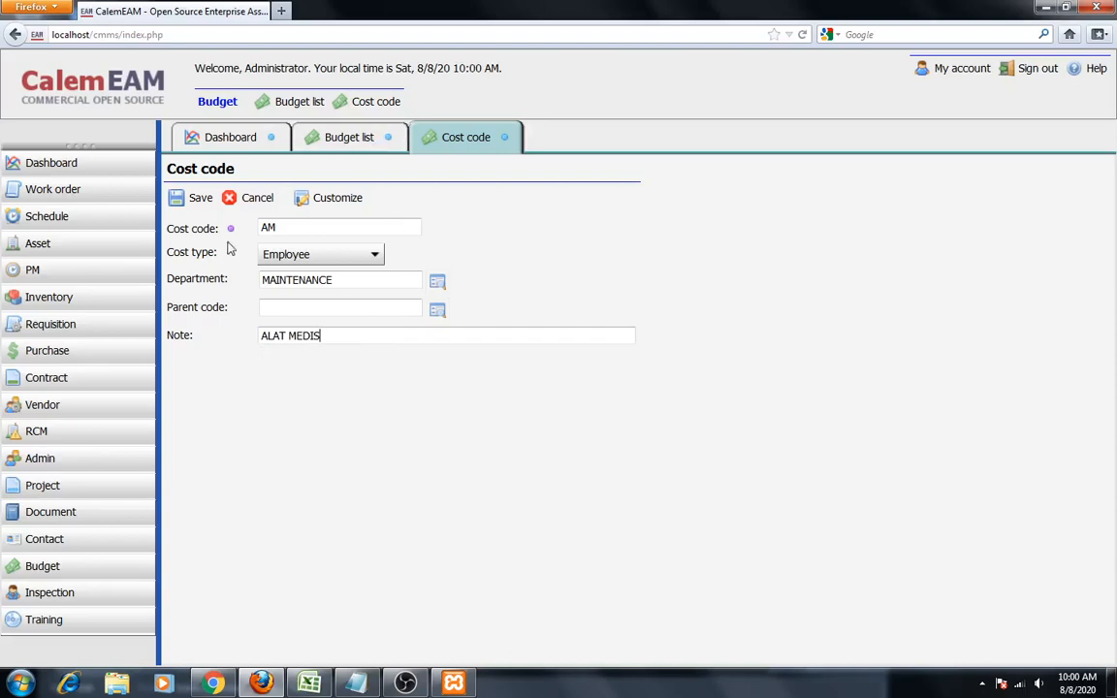
pyautogui.click(194, 201)
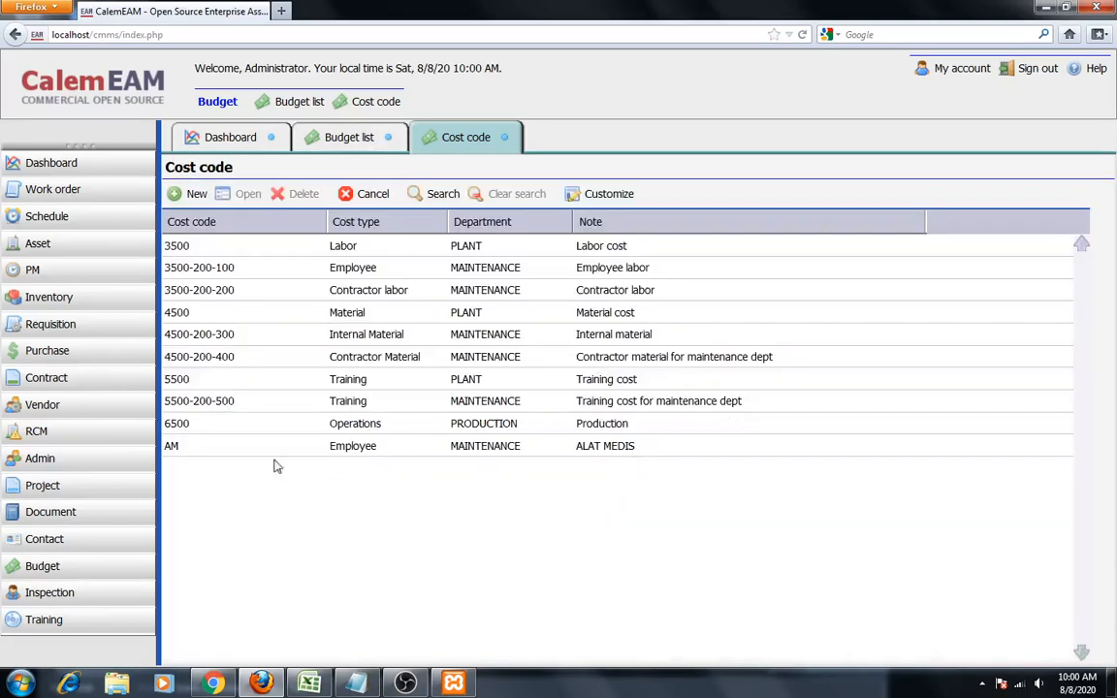
# Check the Alat Medis sub-items in the Excel budget and start cost code AM-KL in CalemEAM for the MAINTENANCE department
pyautogui.click(309, 684)
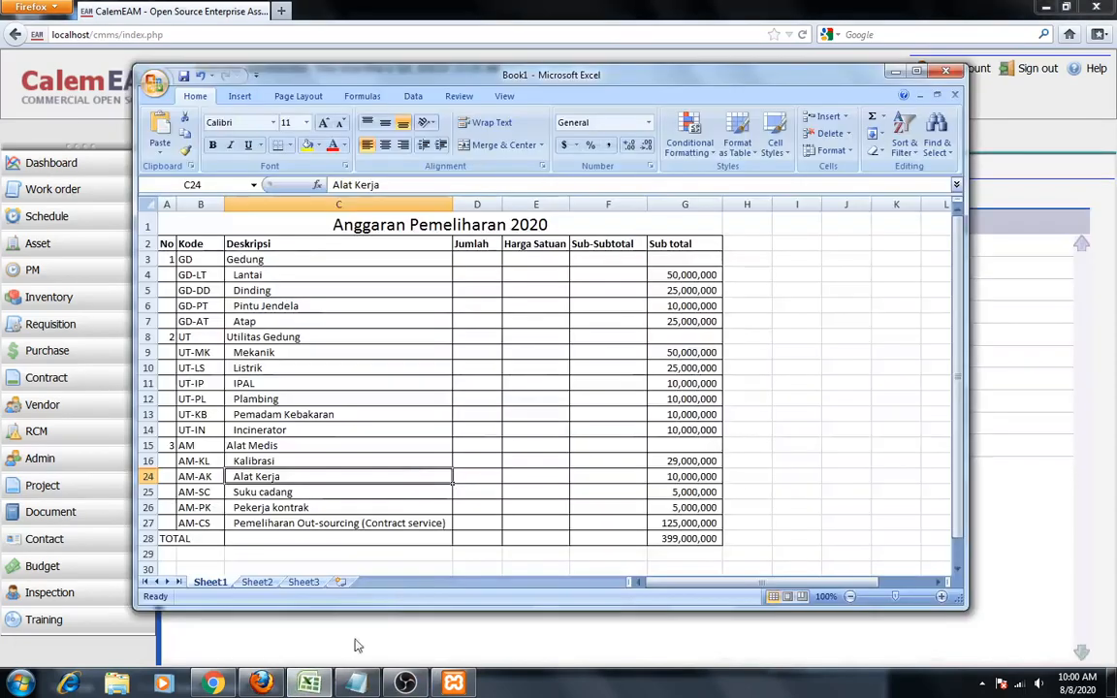
pyautogui.click(257, 447)
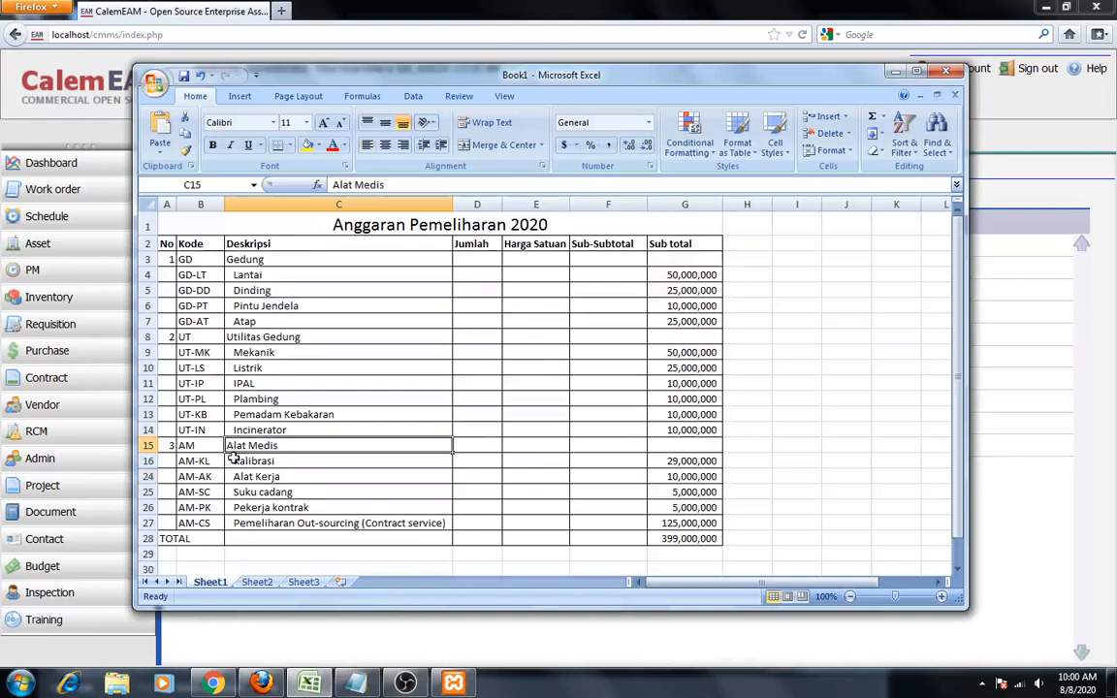
pyautogui.moveTo(237, 464); pyautogui.dragTo(241, 521)
pyautogui.click(311, 684)
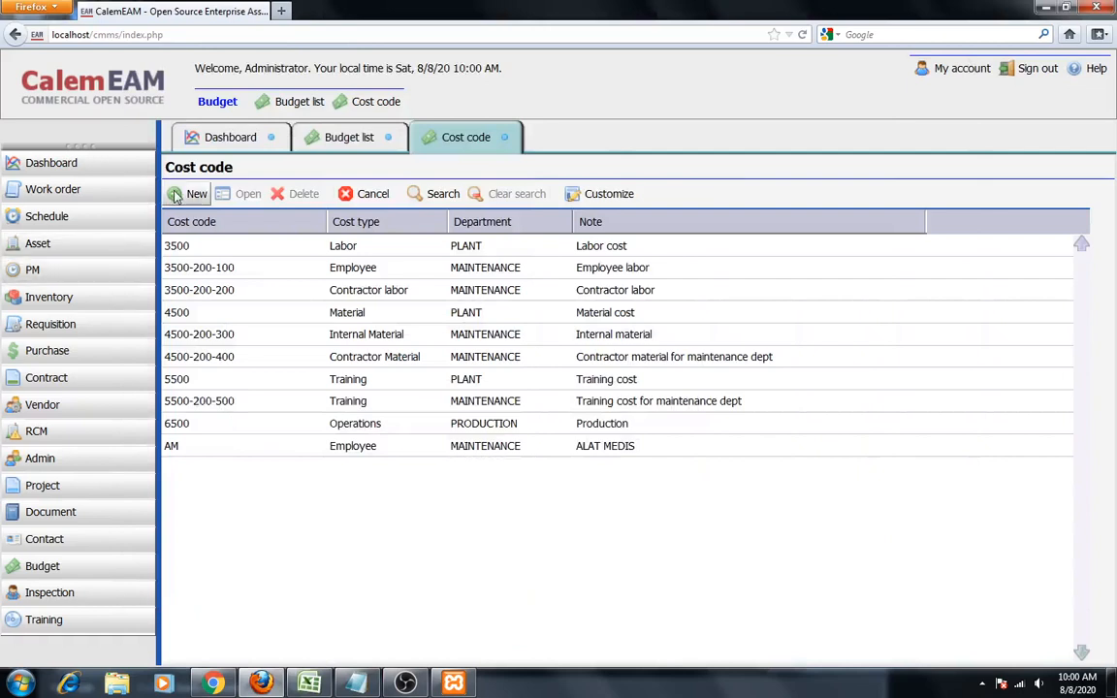
pyautogui.click(176, 195)
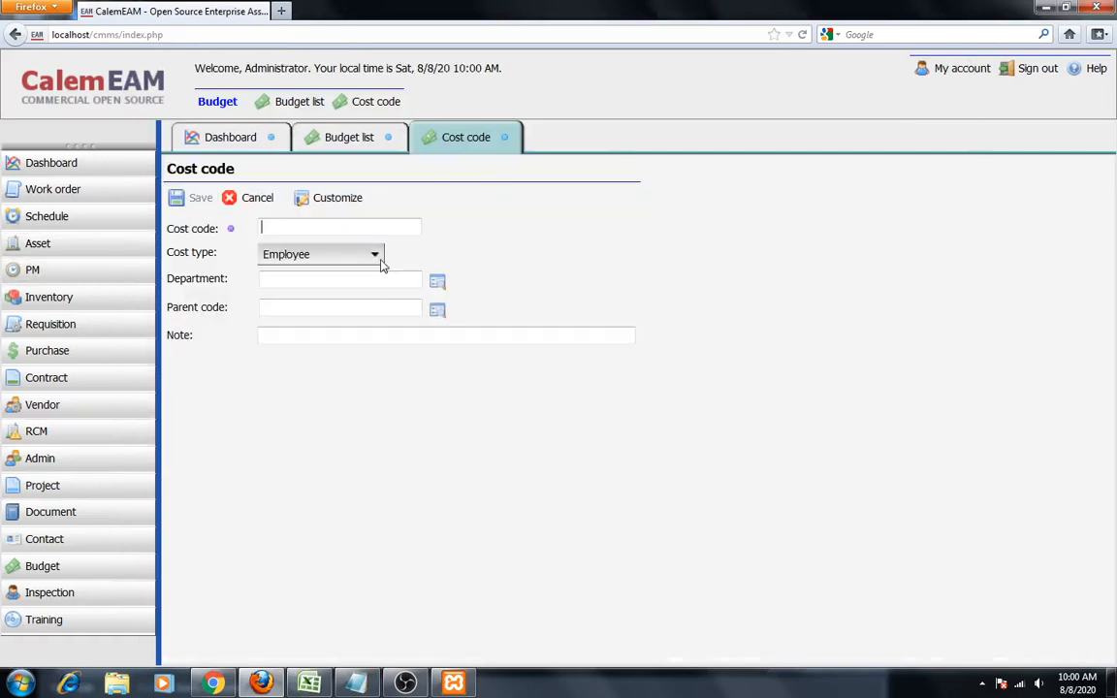
pyautogui.write('AM-KL')
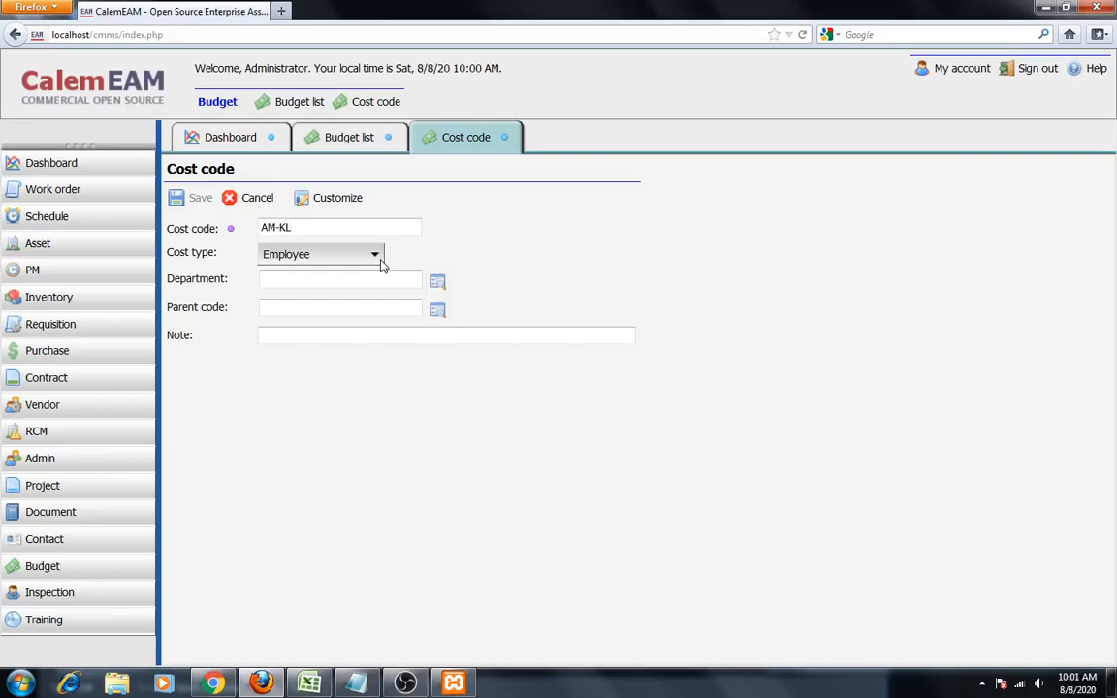
pyautogui.click(438, 282)
pyautogui.click(449, 289)
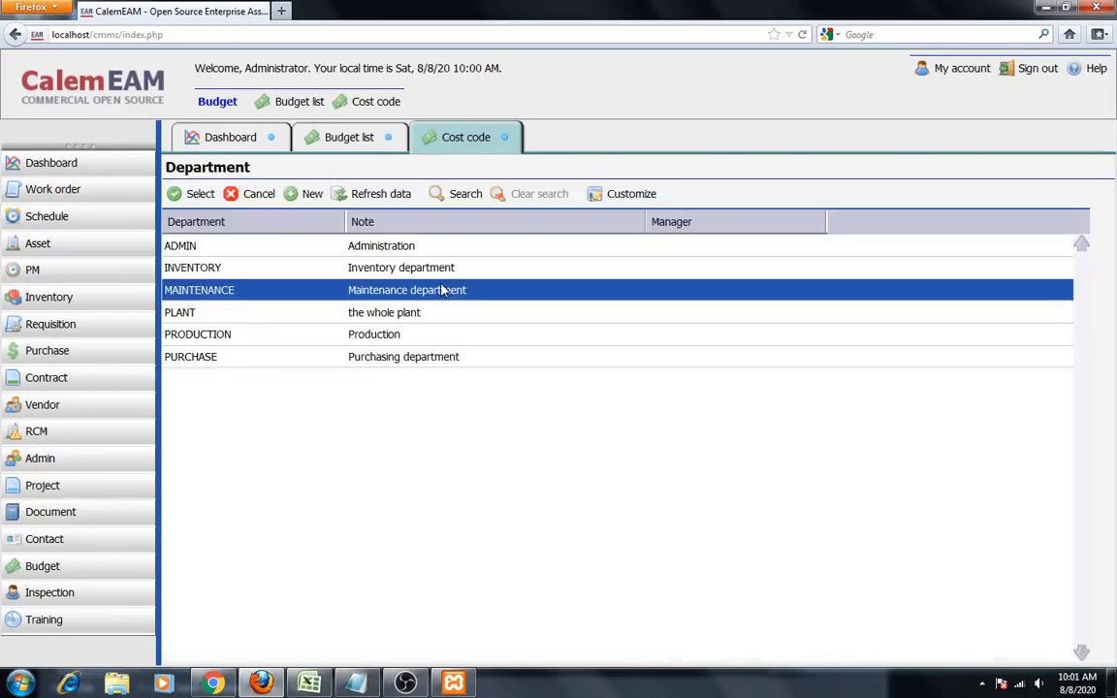
pyautogui.click(173, 195)
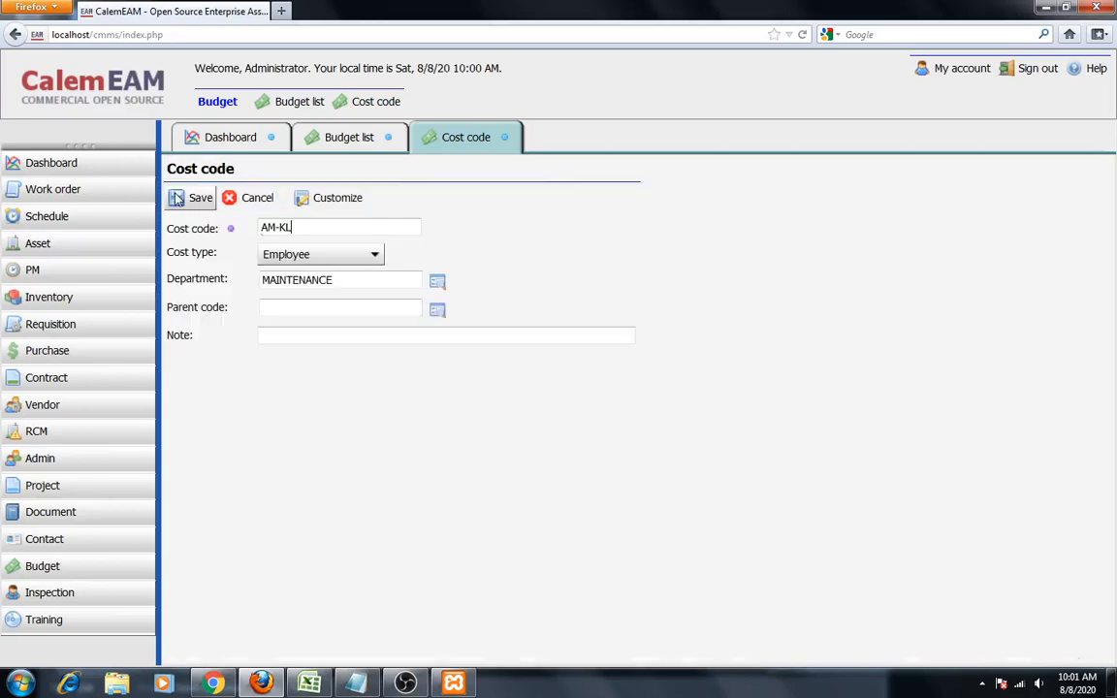
# Give AM-KL the parent code AM and the note ALAT MEDIS KALIBRASI, and save it
pyautogui.click(442, 316)
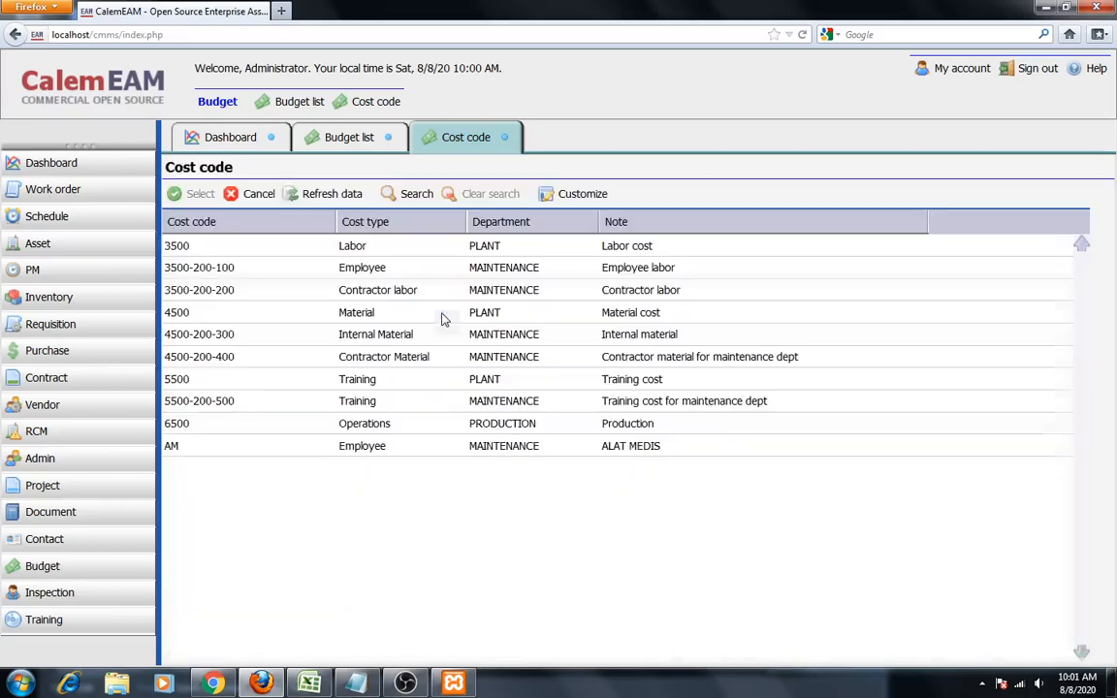
pyautogui.click(187, 447)
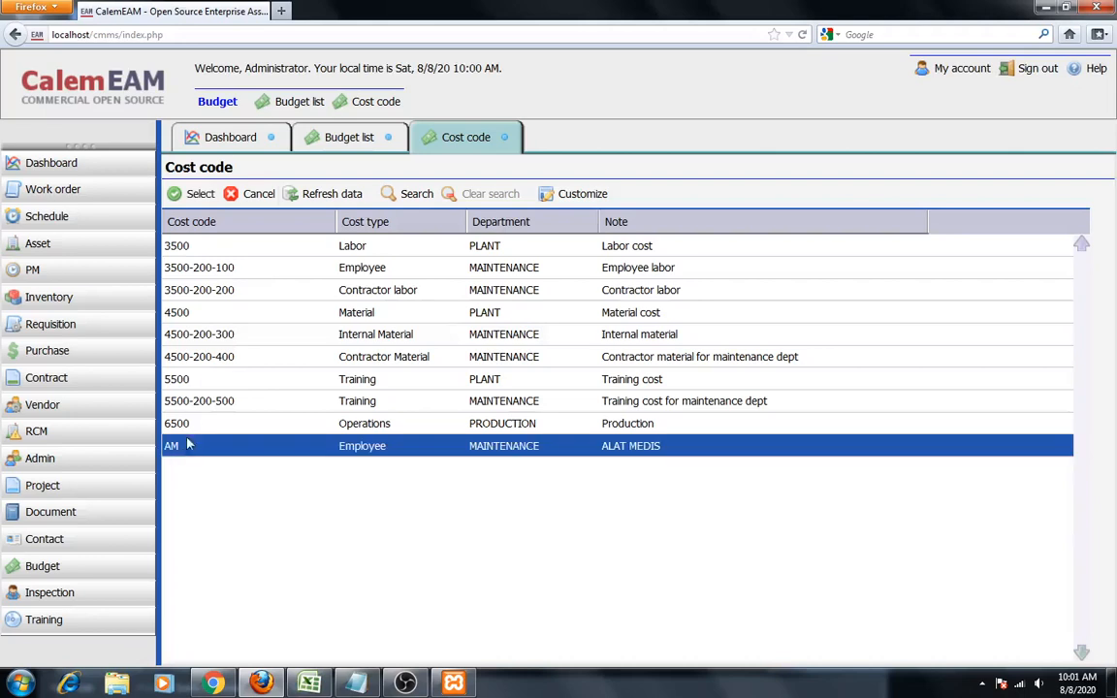
pyautogui.click(200, 194)
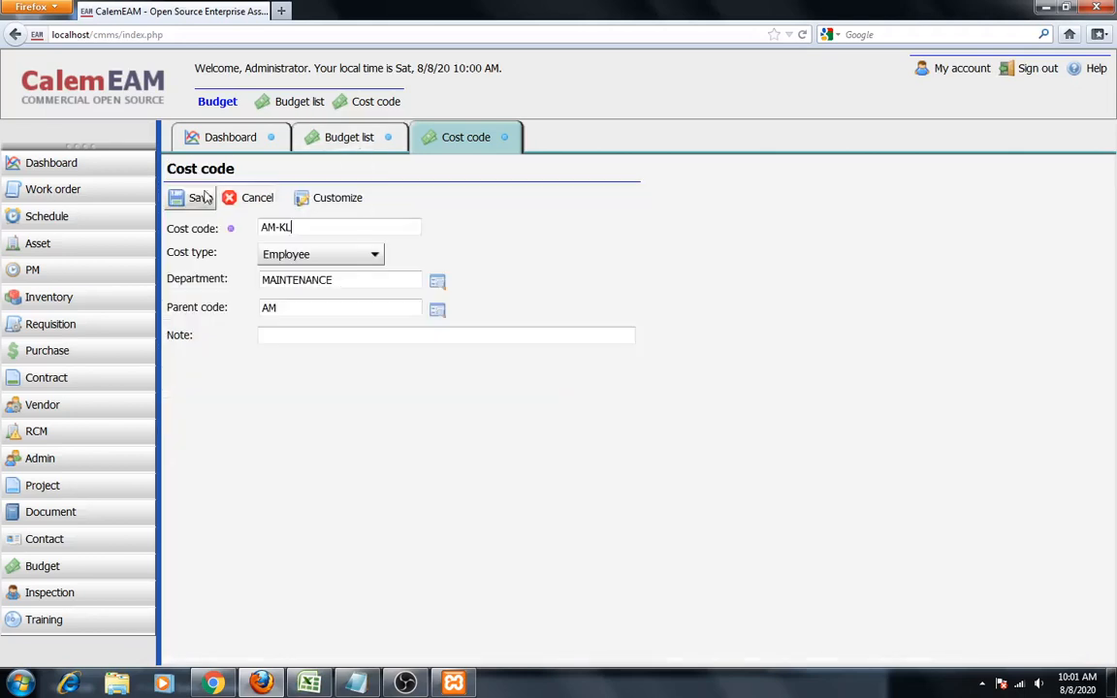
pyautogui.click(280, 338)
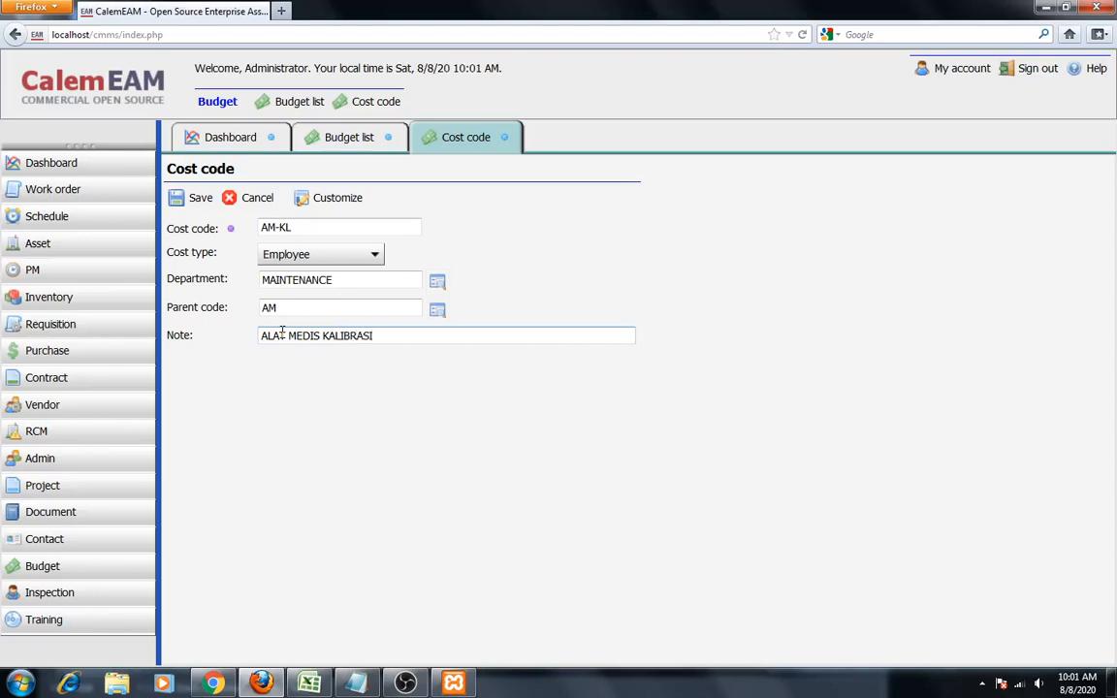
pyautogui.click(179, 197)
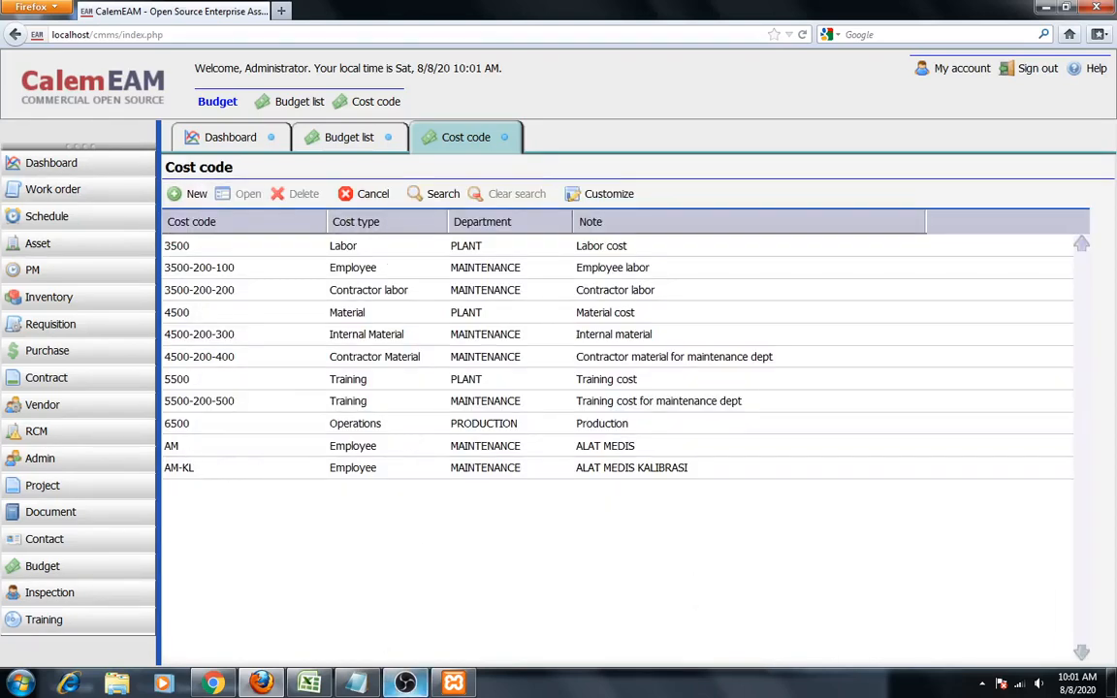
# Look up the Alat Kerja code in the Excel budget and start cost code AM-AK in CalemEAM for the MAINTENANCE department
pyautogui.click(309, 684)
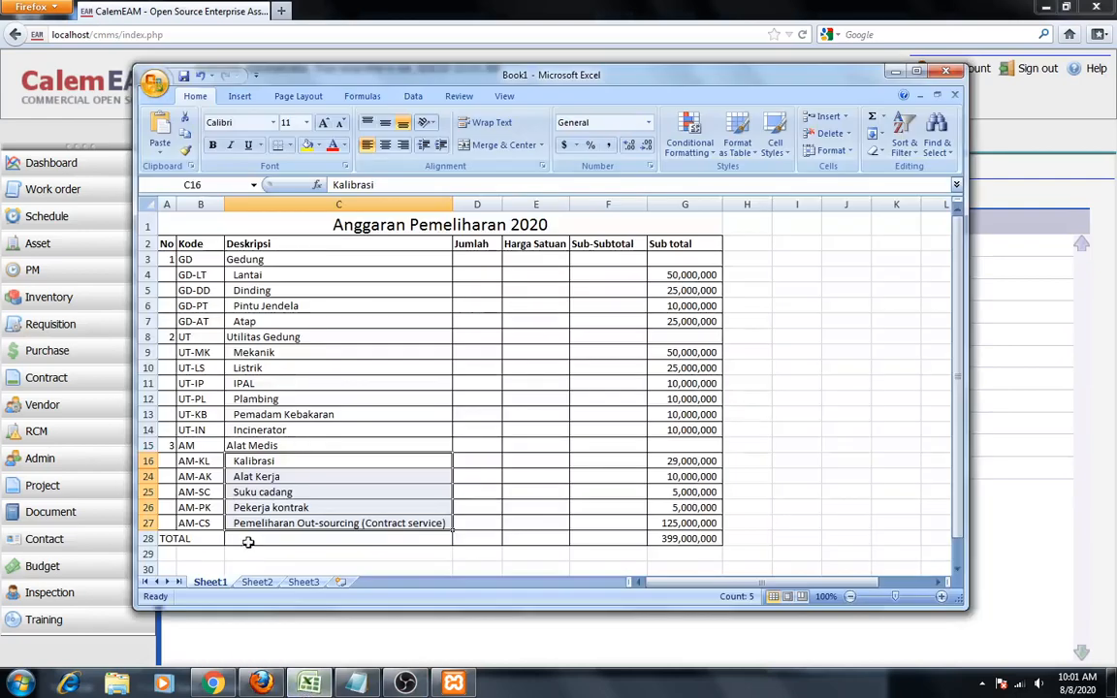
pyautogui.click(221, 477)
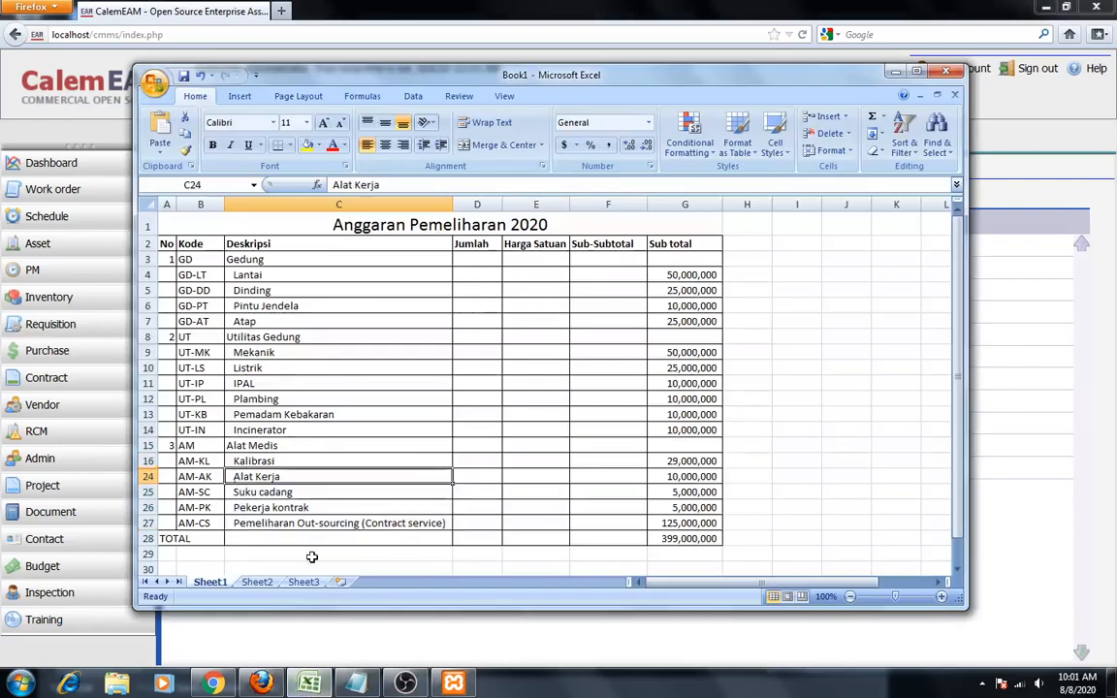
pyautogui.click(262, 684)
pyautogui.click(184, 191)
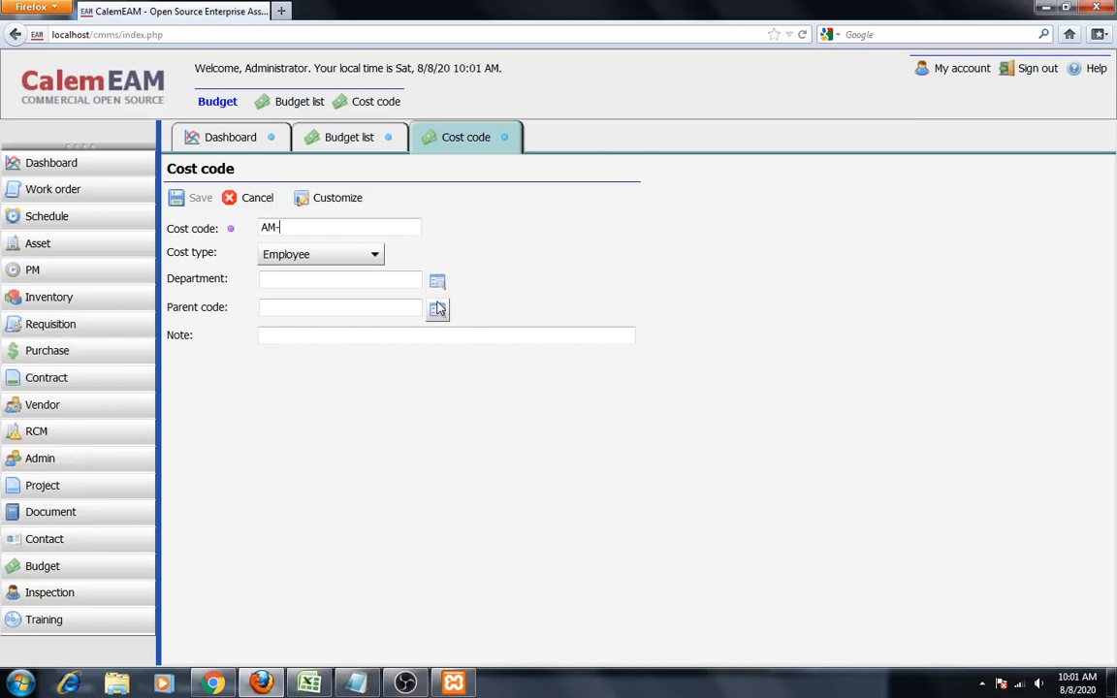
pyautogui.click(318, 685)
pyautogui.click(311, 685)
pyautogui.click(438, 282)
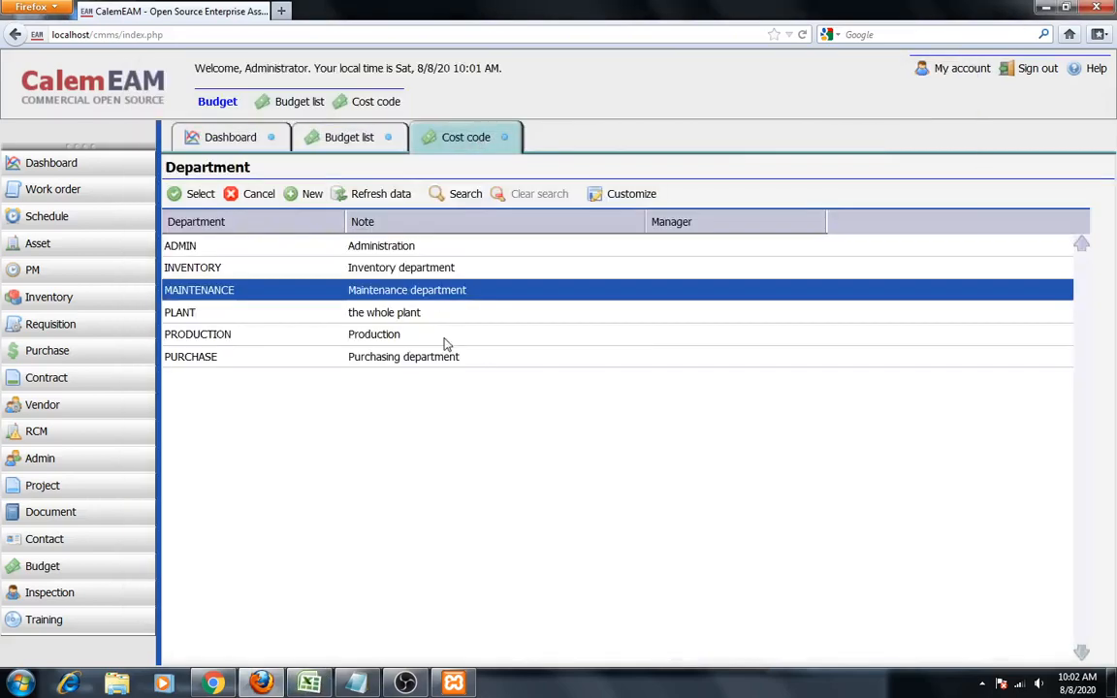
pyautogui.click(195, 195)
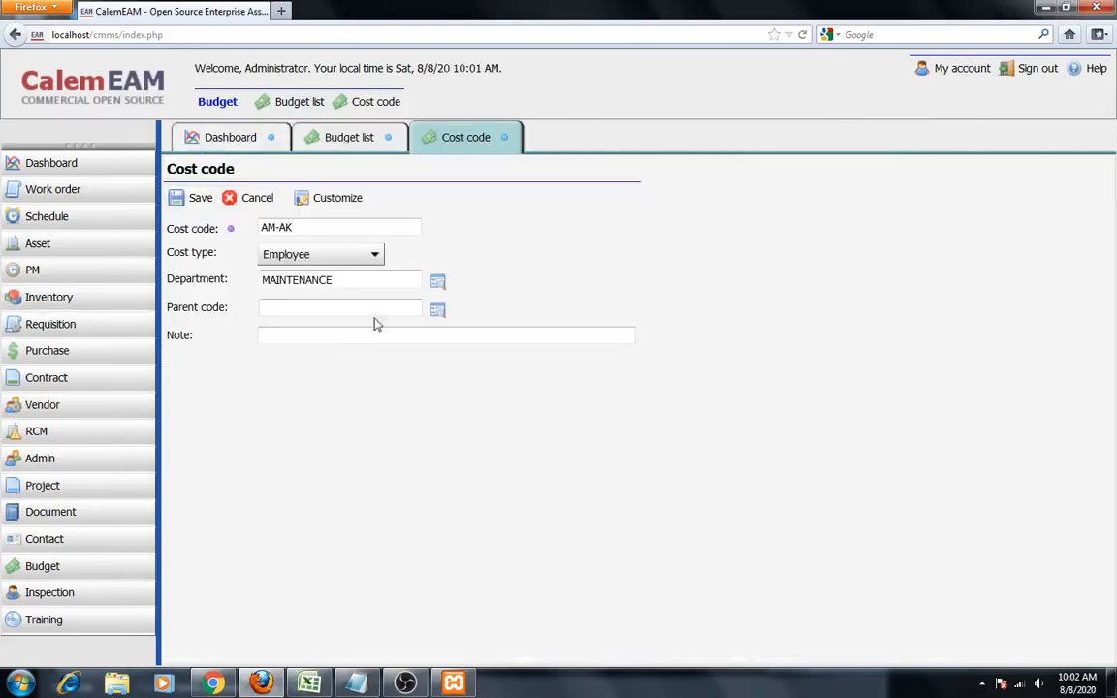
# Give AM-AK the parent code AM and the note ALAT MEDIS ALAT KERJA, and save it
pyautogui.click(437, 310)
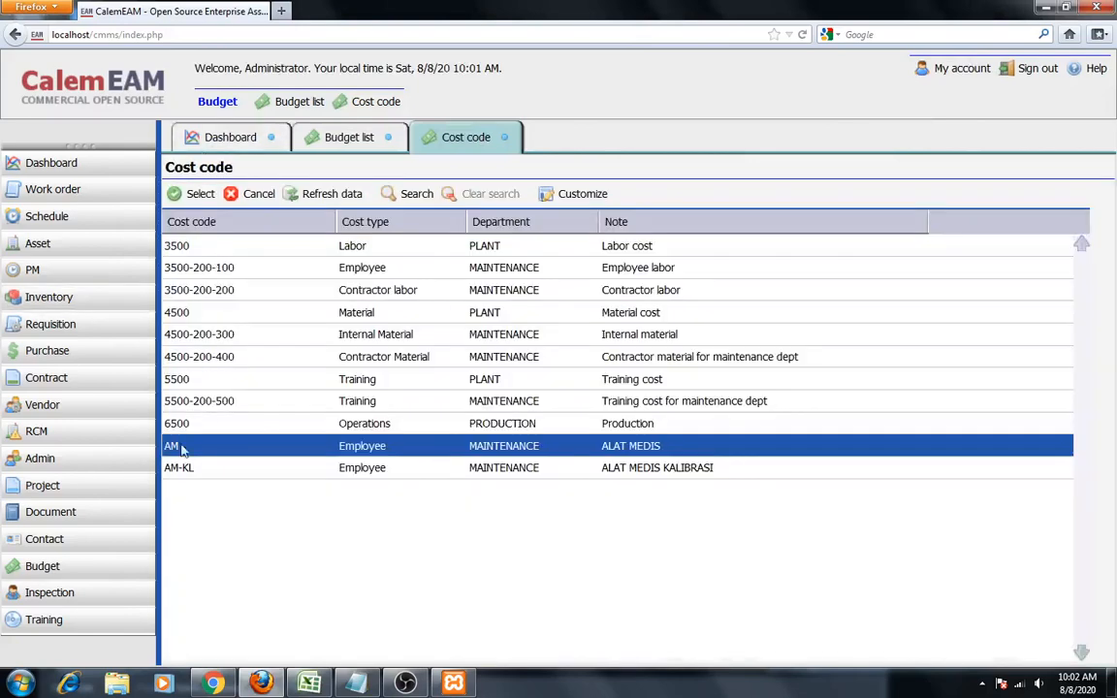
pyautogui.click(181, 194)
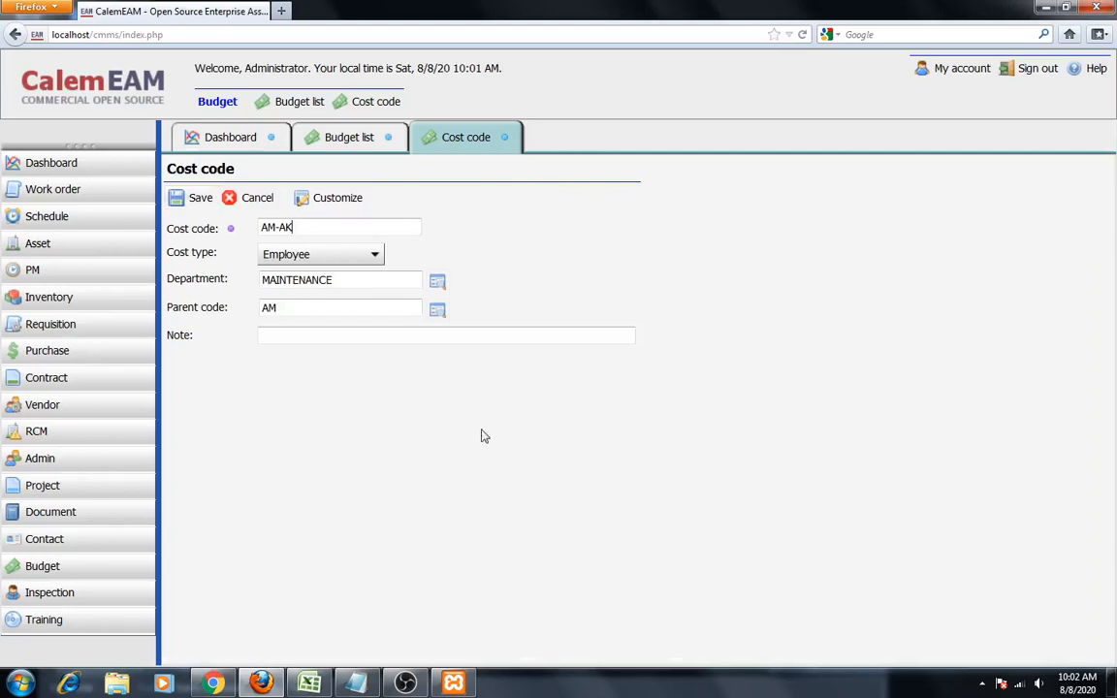
pyautogui.click(355, 339)
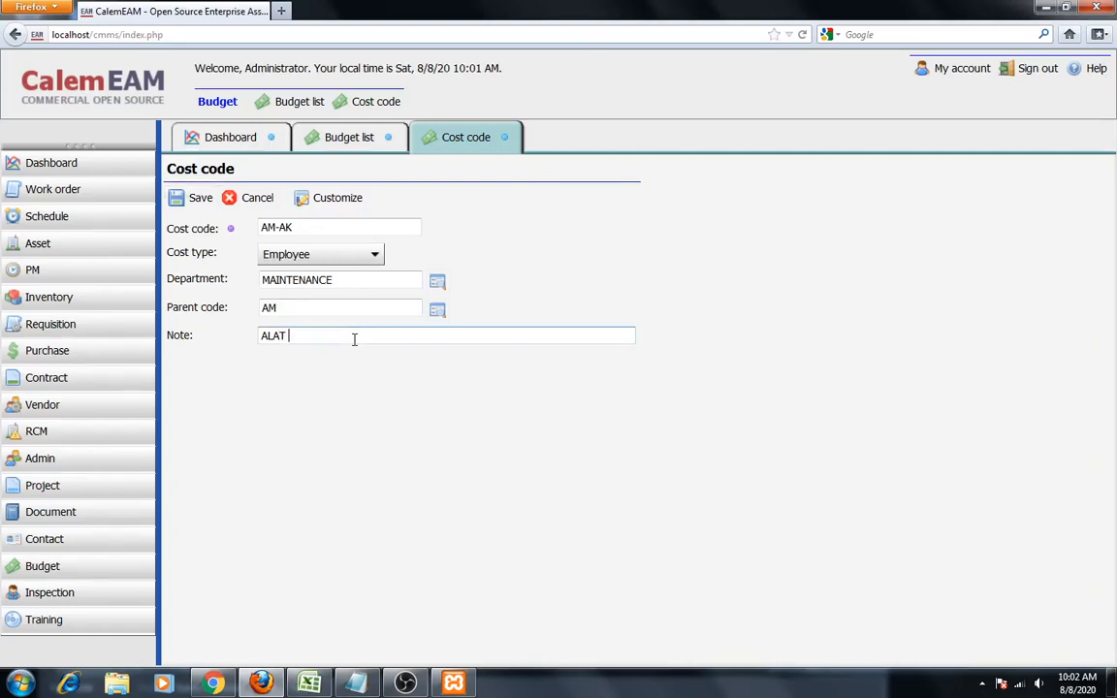
pyautogui.write('MEDIS ALAT KERJA')
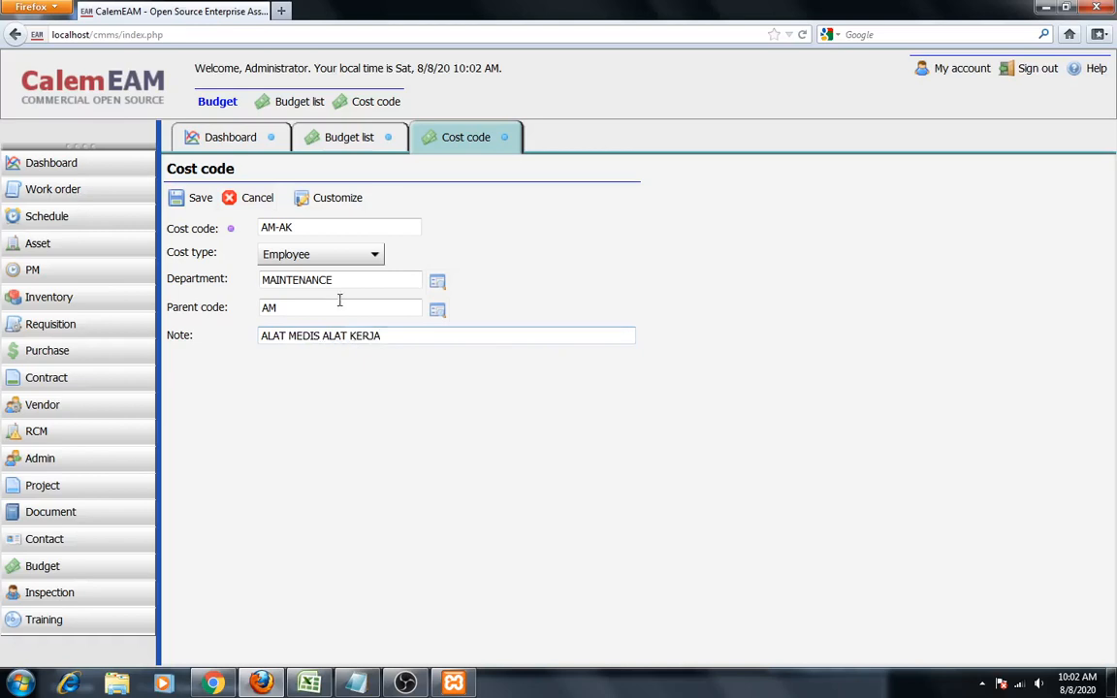
pyautogui.click(181, 197)
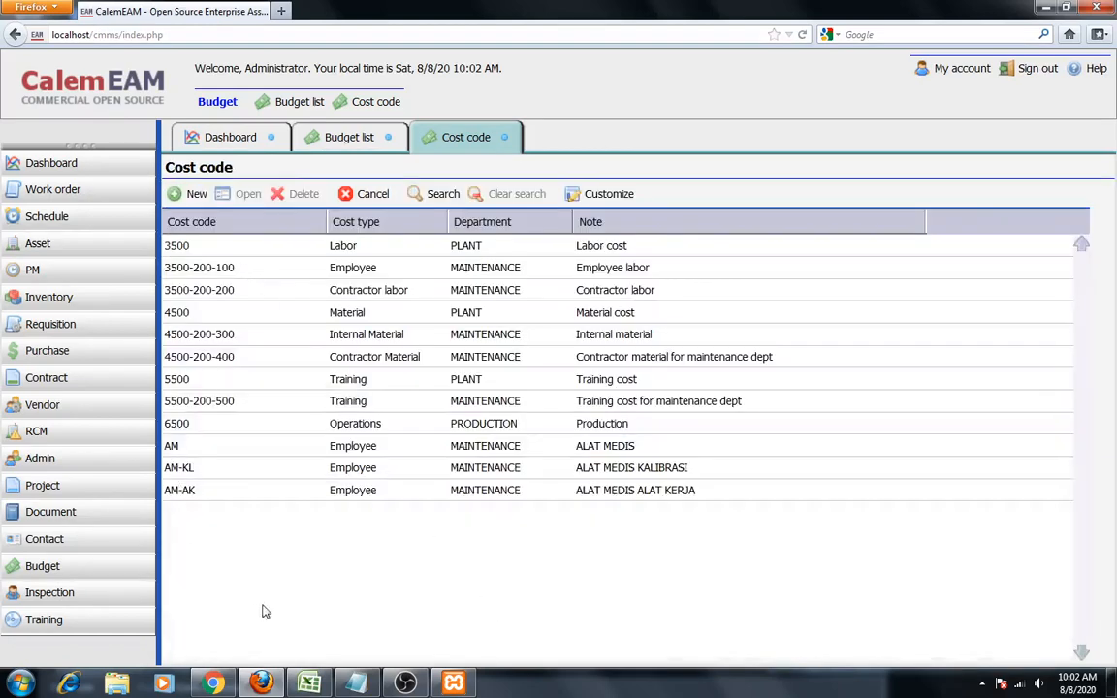
# Look up the Suku cadang code in the Excel budget and start cost code AM-SC in CalemEAM for the MAINTENANCE department
pyautogui.click(309, 684)
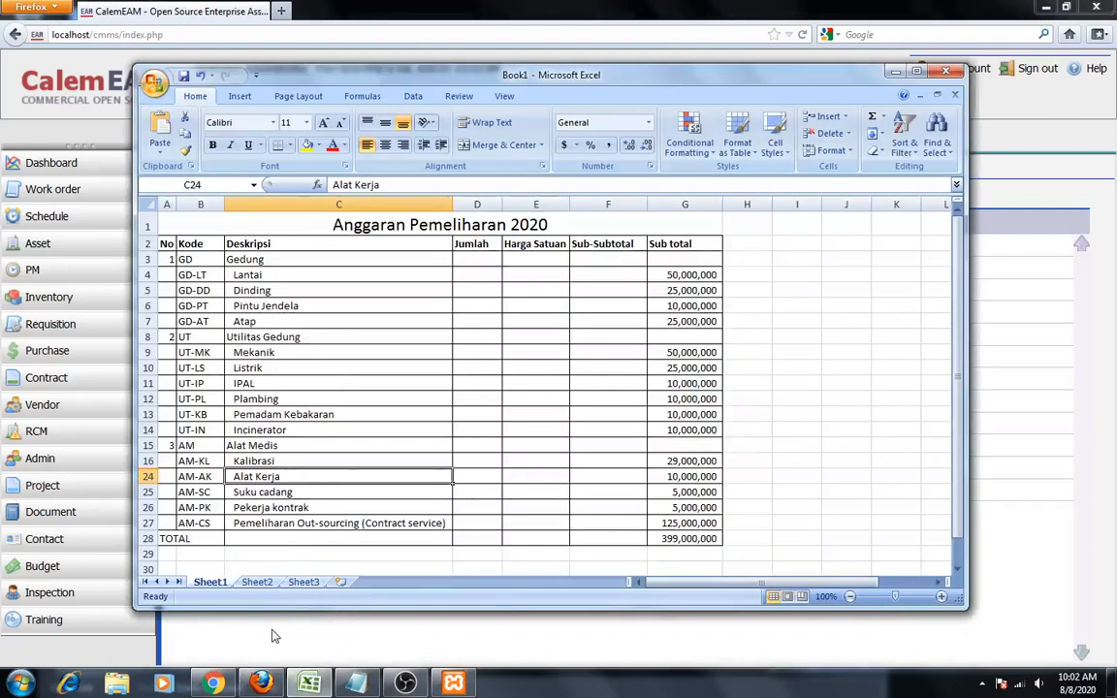
pyautogui.click(261, 683)
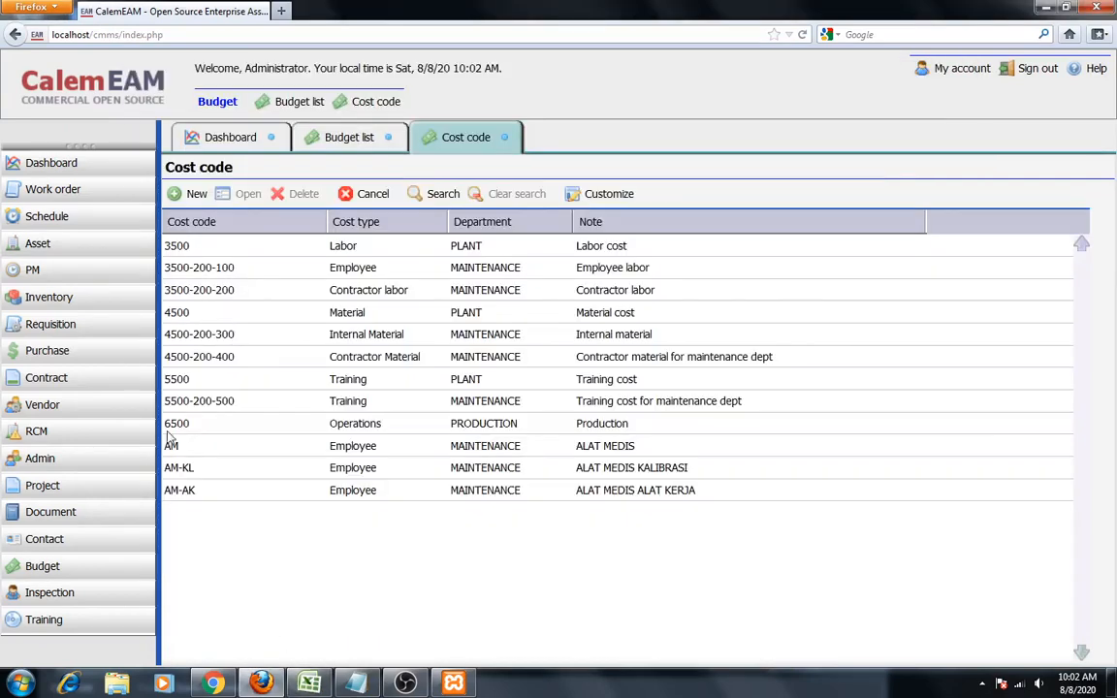
pyautogui.click(189, 192)
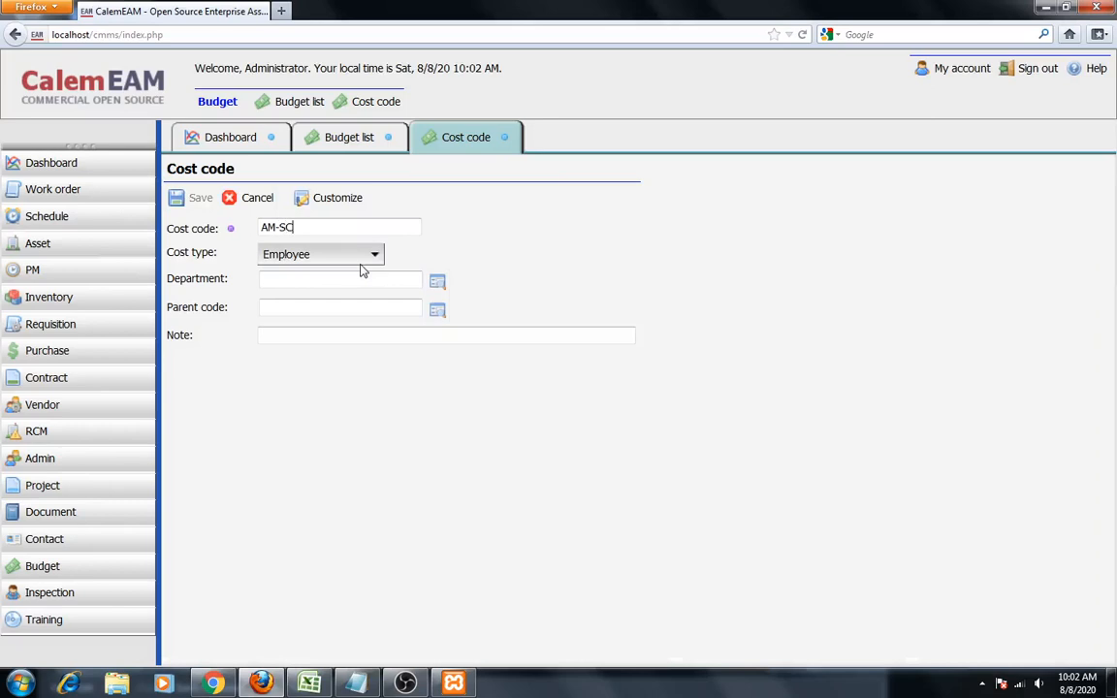
pyautogui.click(437, 282)
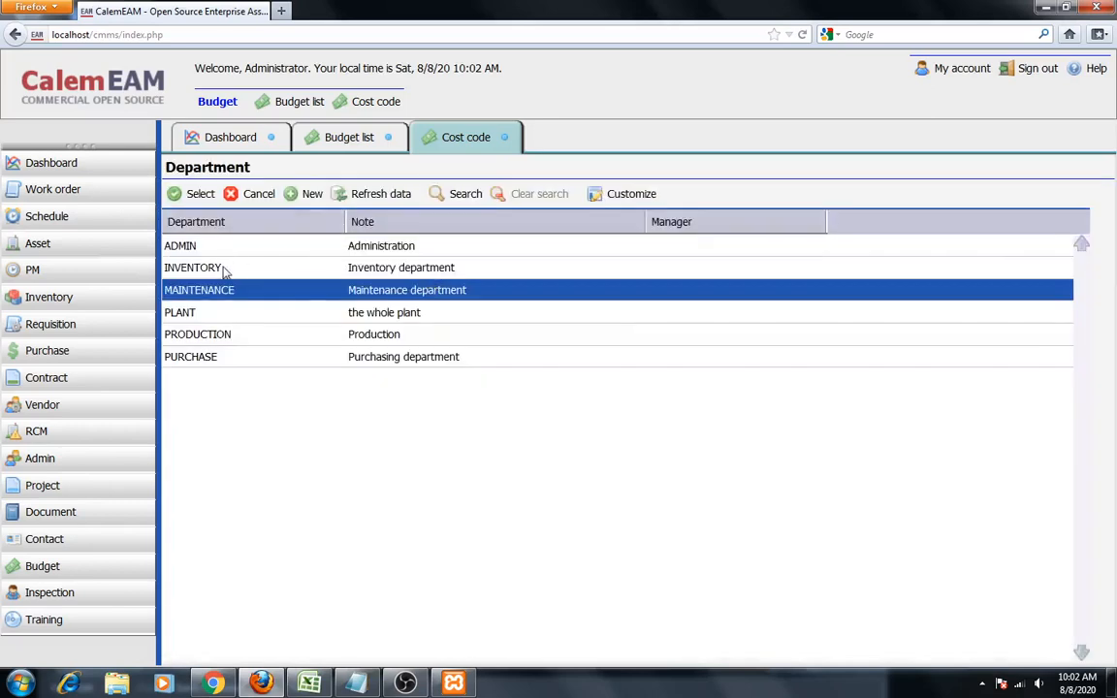
pyautogui.click(196, 194)
# Give AM-SC the parent code AM and the note ALAT MEDIS SUKU CADANG, and save it
pyautogui.click(438, 311)
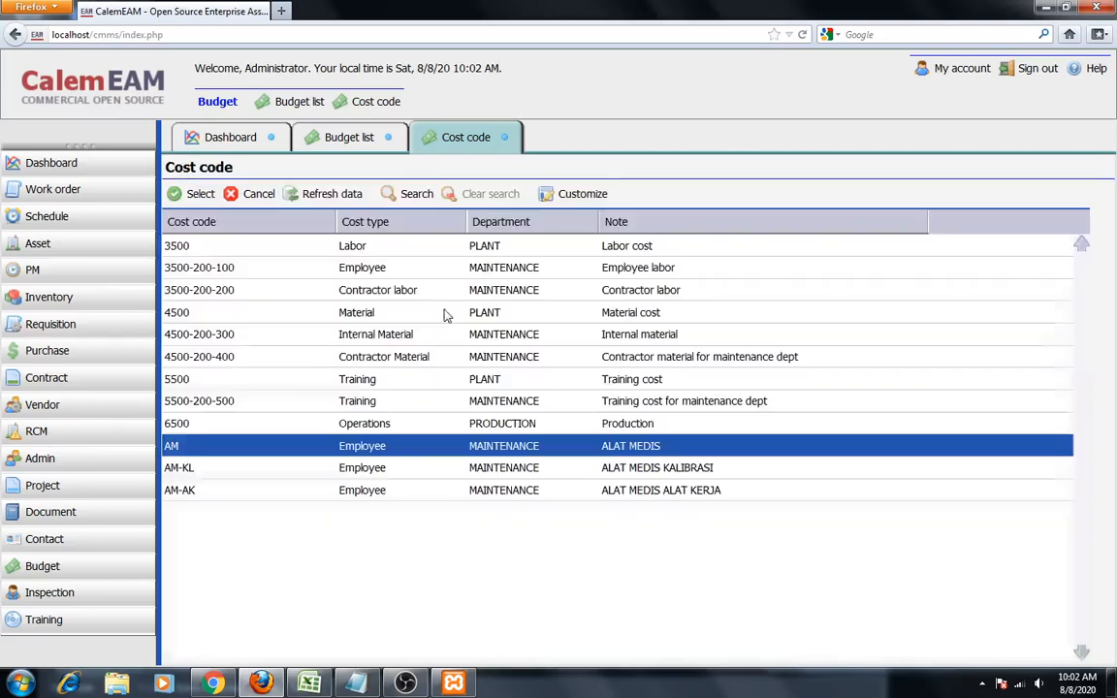
pyautogui.click(194, 195)
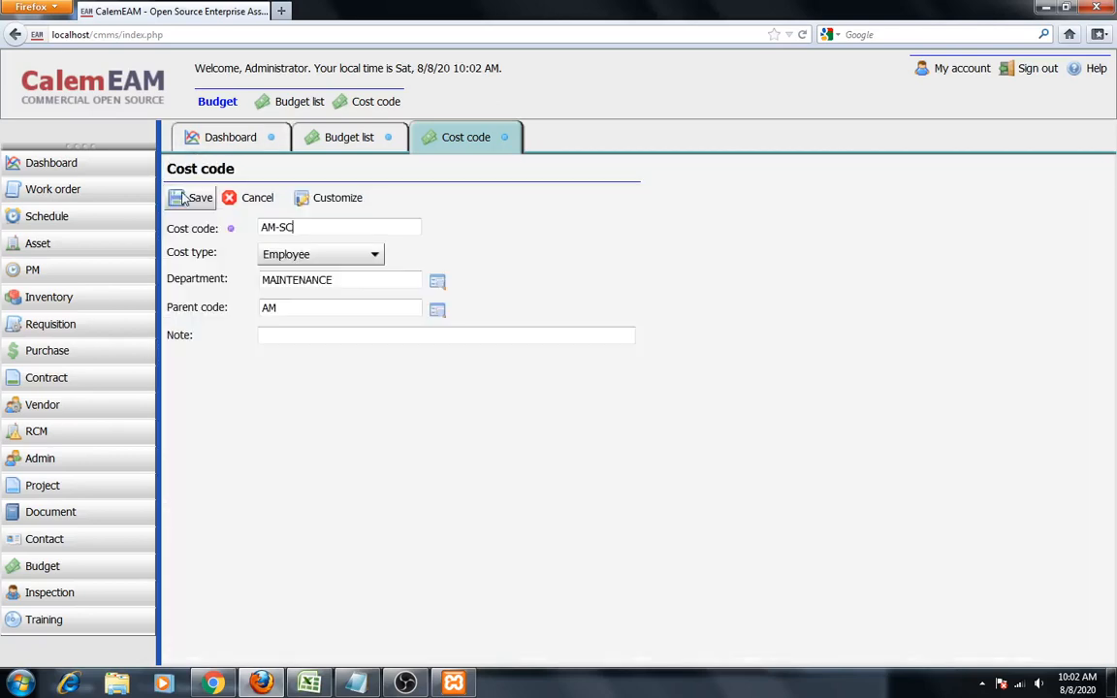
pyautogui.click(295, 336)
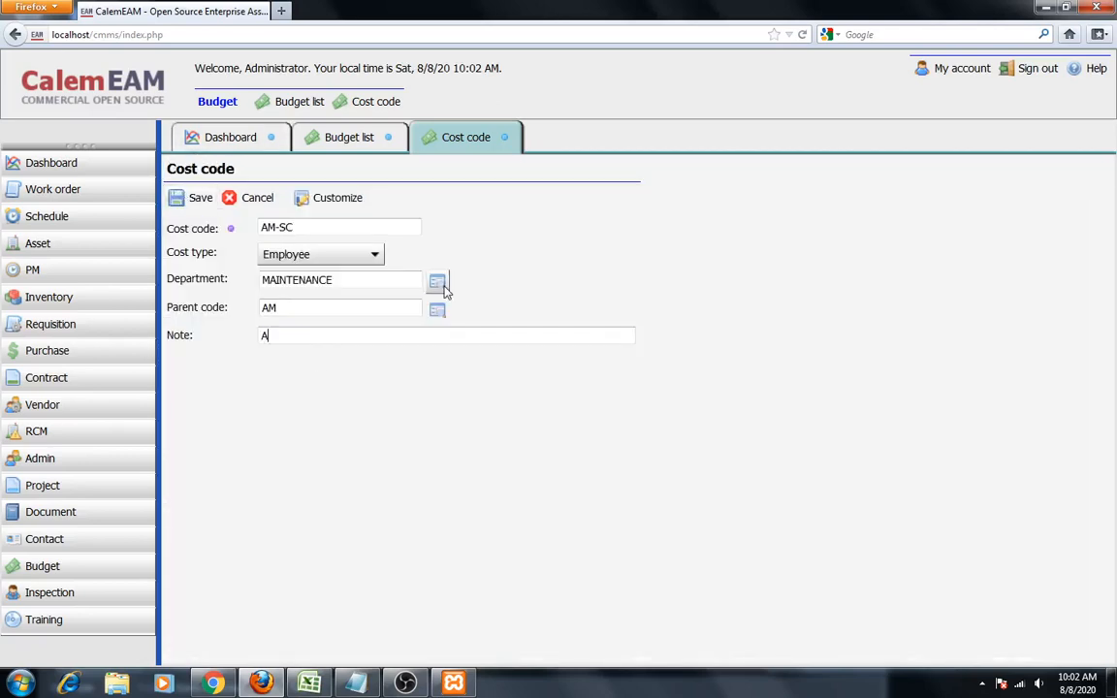
pyautogui.write('ALAT MEDIS SERVICE C')
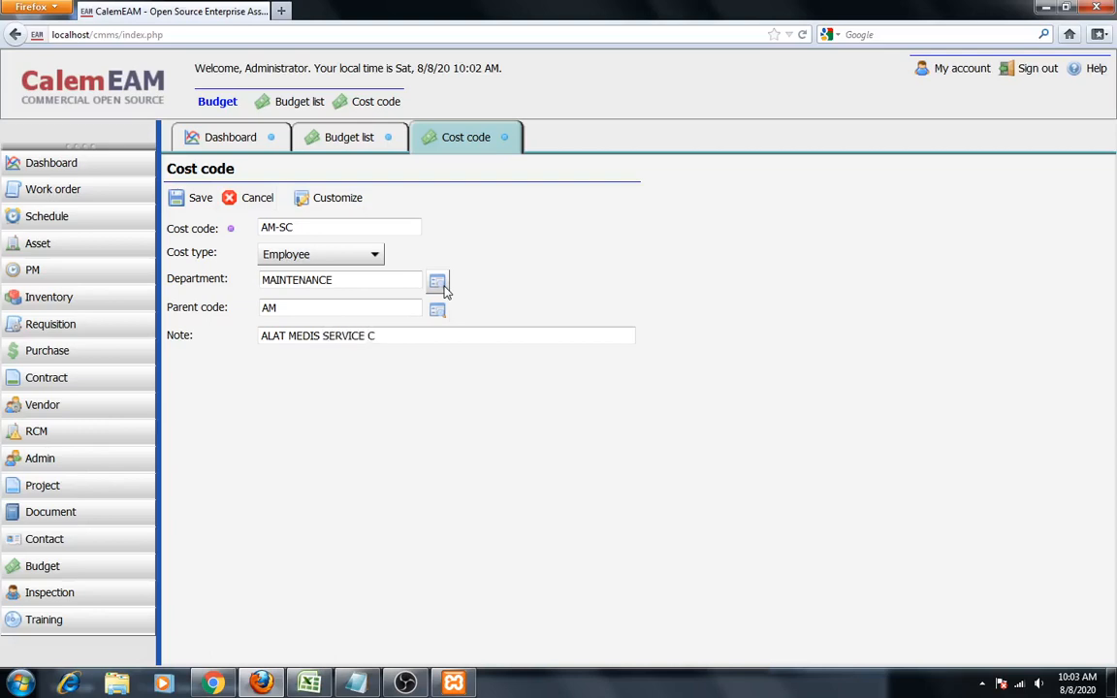
pyautogui.press('BackSpace')
pyautogui.press('BackSpace')
pyautogui.press('BackSpace')
pyautogui.press('BackSpace')
pyautogui.press('BackSpace')
pyautogui.press('BackSpace')
pyautogui.press('BackSpace')
pyautogui.press('BackSpace')
pyautogui.write('UKU ')
pyautogui.write('S')
pyautogui.write('C')
pyautogui.press('BackSpace')
pyautogui.press('BackSpace')
pyautogui.write('CADANG')
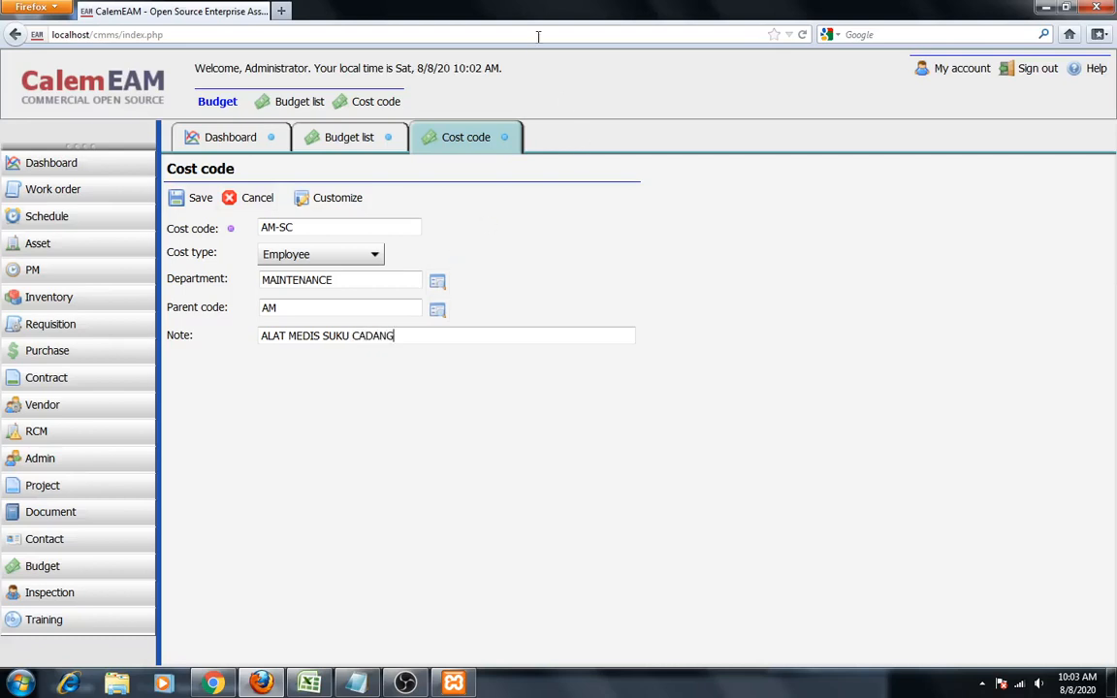
pyautogui.click(364, 337)
pyautogui.moveTo(341, 6); pyautogui.dragTo(433, 14)
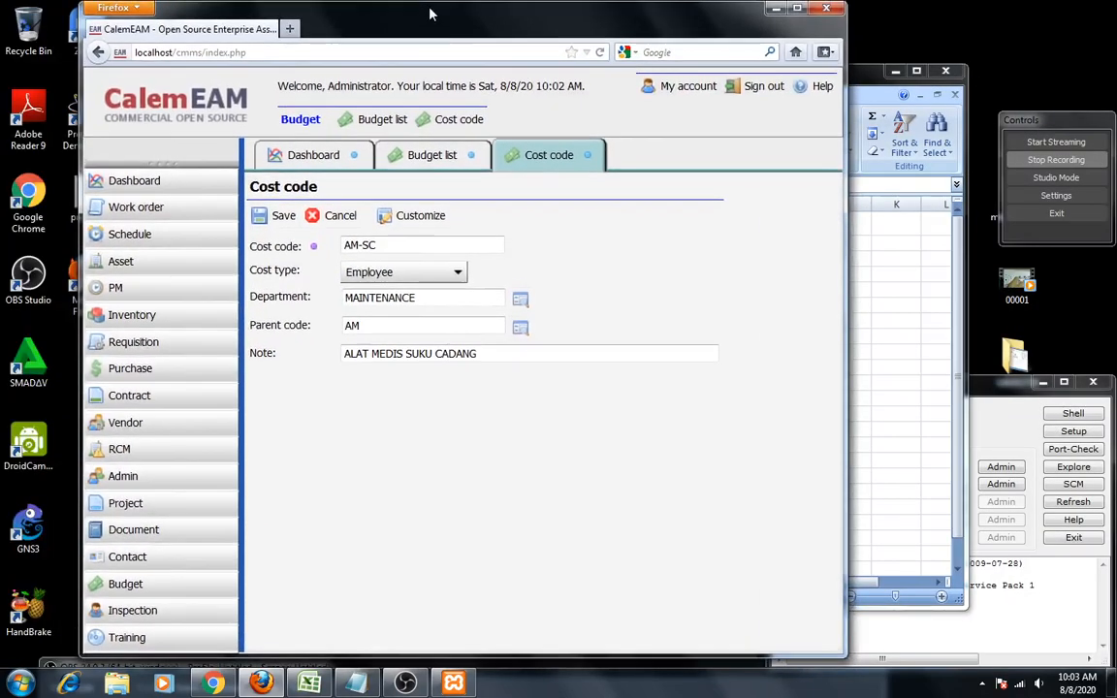
pyautogui.click(262, 215)
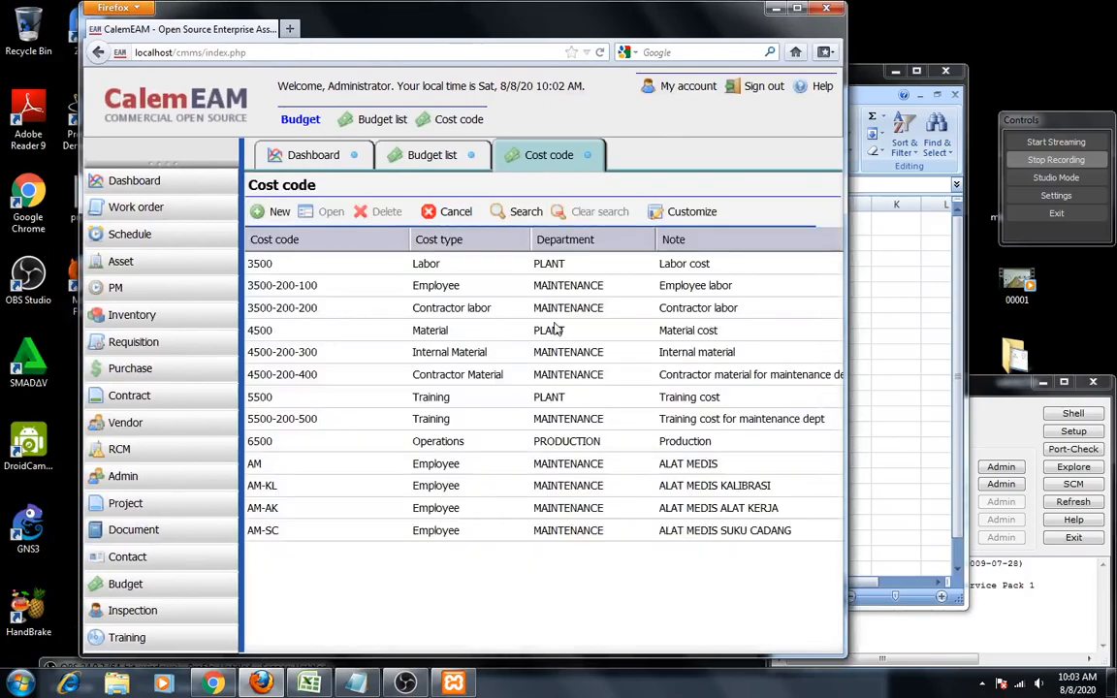
# Look up the Pekerja kontrak code in the Excel budget and start cost code AM-PK in CalemEAM for the MAINTENANCE department
pyautogui.click(312, 685)
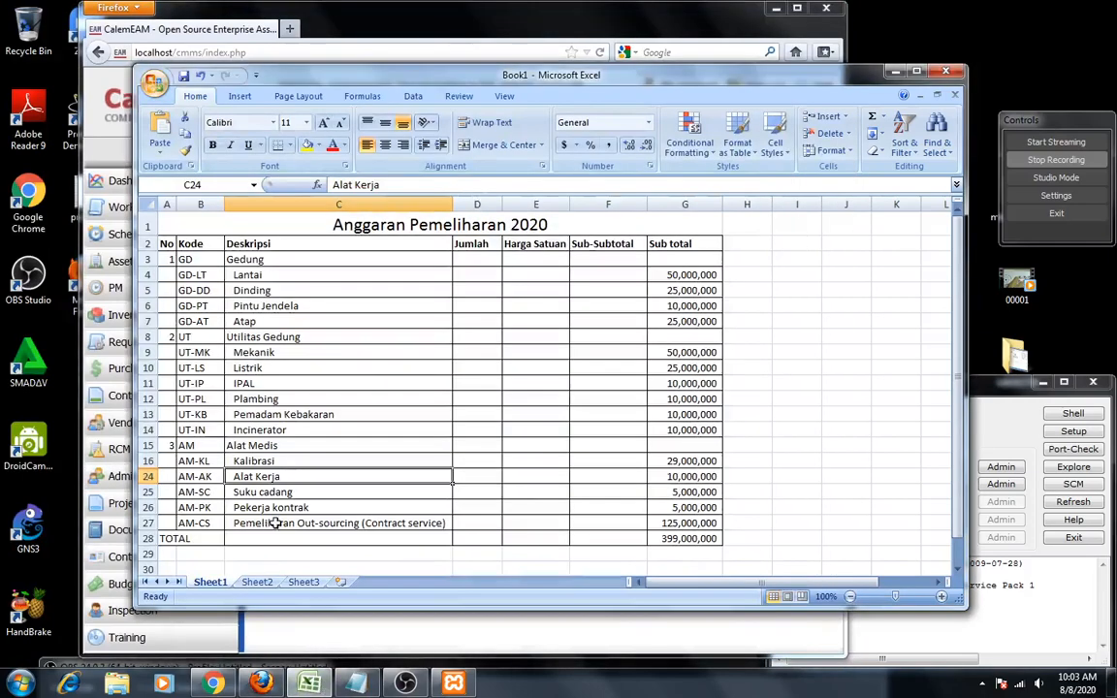
pyautogui.click(262, 684)
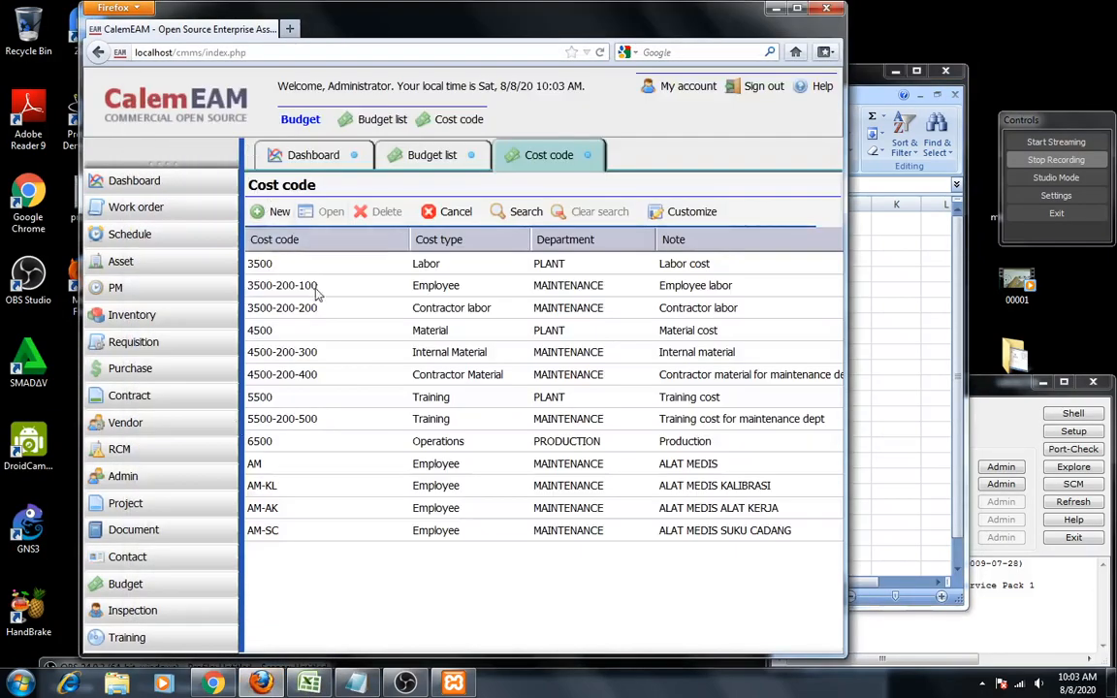
pyautogui.click(277, 212)
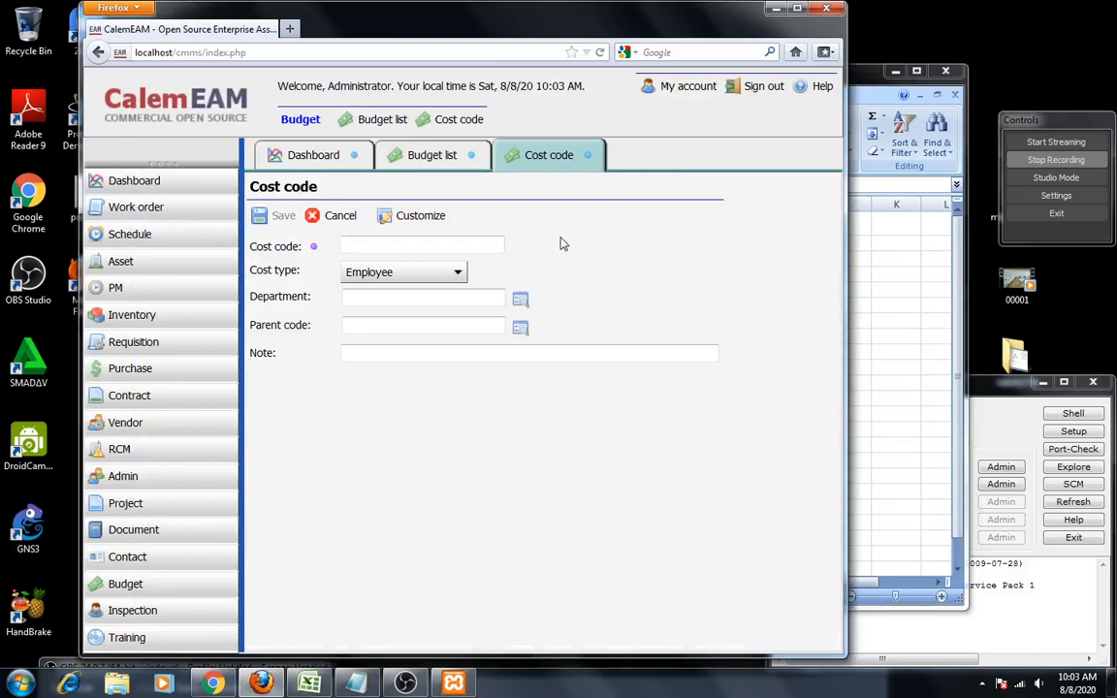
pyautogui.write('AM-PK')
pyautogui.click(520, 298)
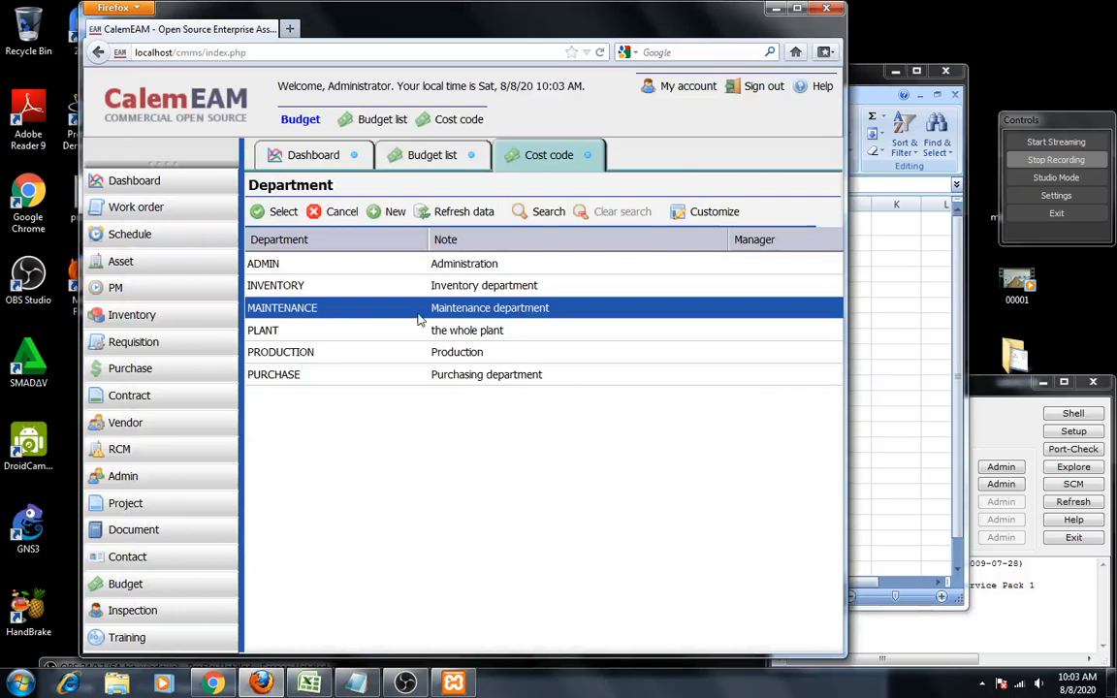
pyautogui.click(279, 212)
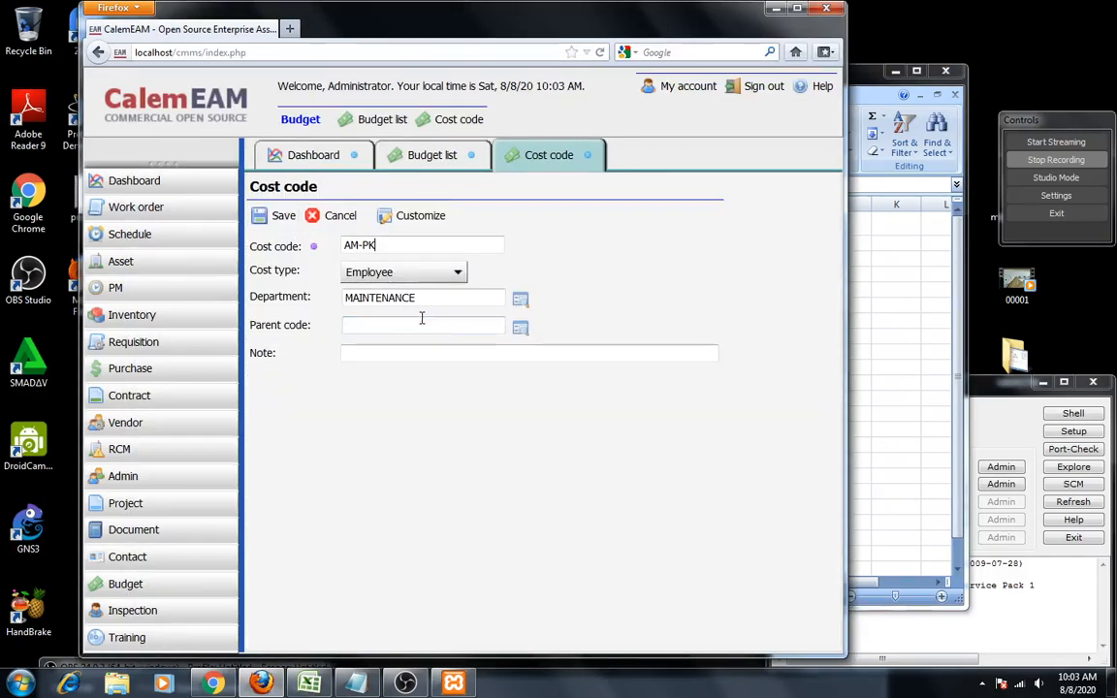
# Give AM-PK the parent code AM and the note ALAT MEDIS PEKERJA KONTRAK, and save it
pyautogui.click(519, 331)
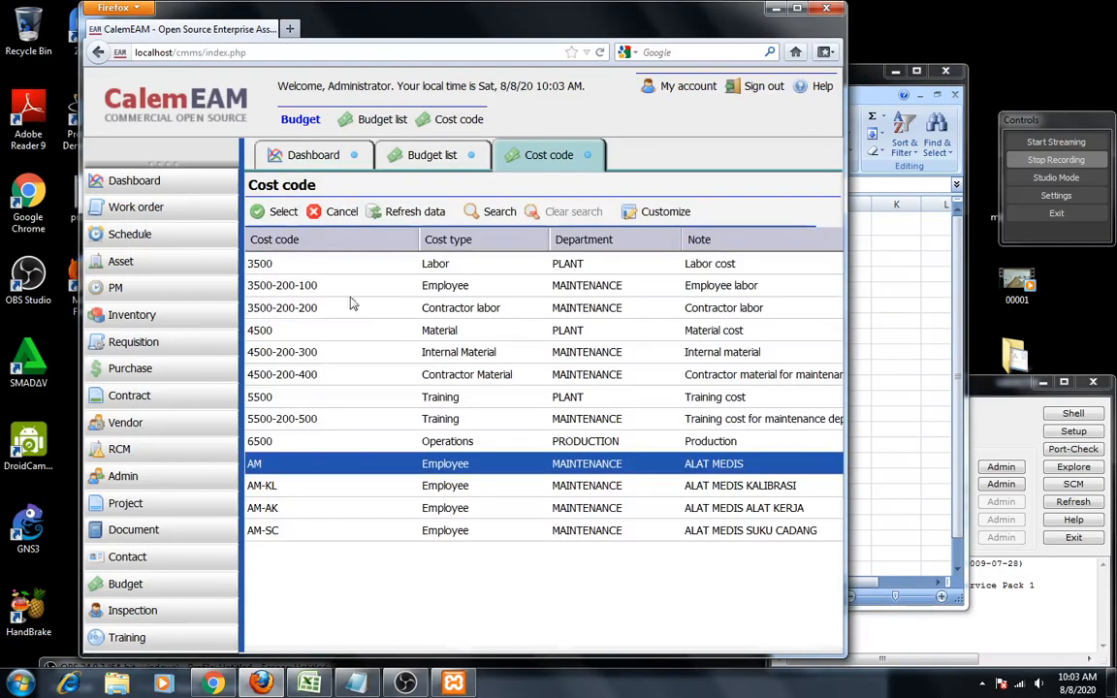
pyautogui.click(279, 212)
pyautogui.click(370, 352)
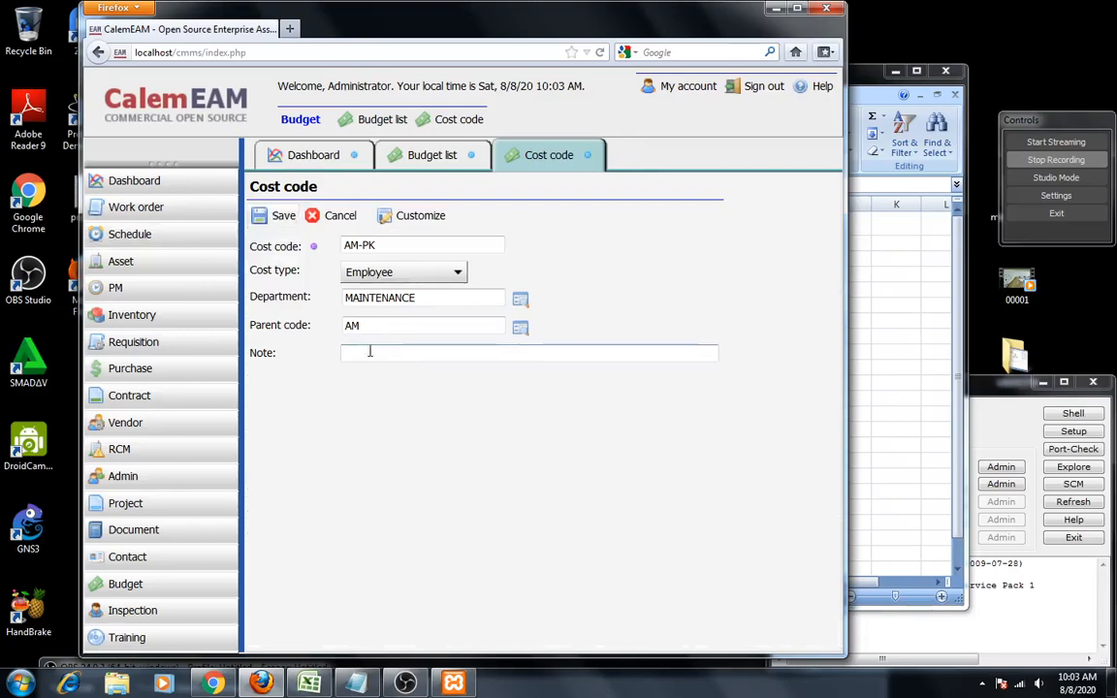
pyautogui.write('ALAT MEDIS PEKERJA')
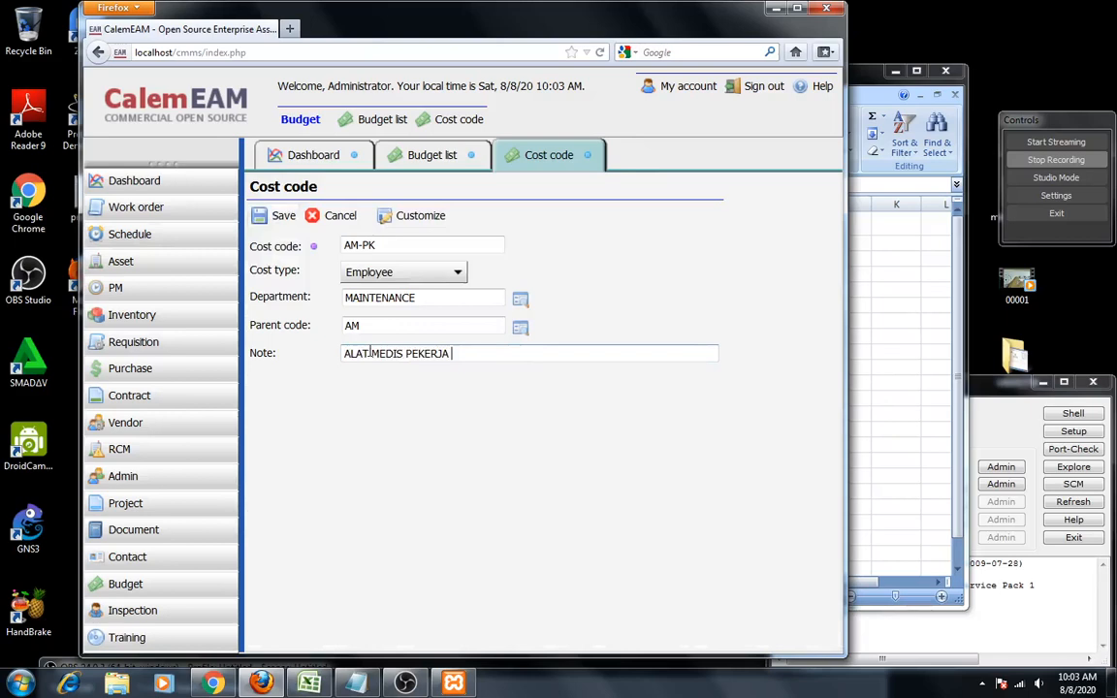
pyautogui.write(' KONTRAK')
pyautogui.click(278, 215)
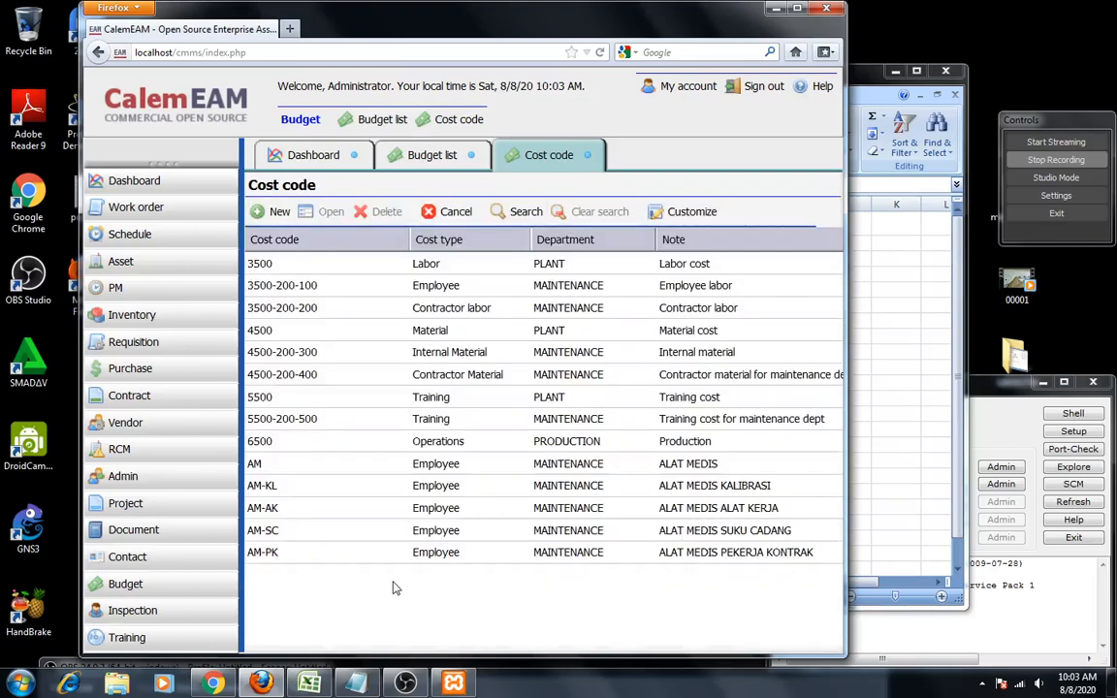
# Change the cost type of cost code AM to Operations, save it and return to the cost code list
pyautogui.doubleClick(430, 466)
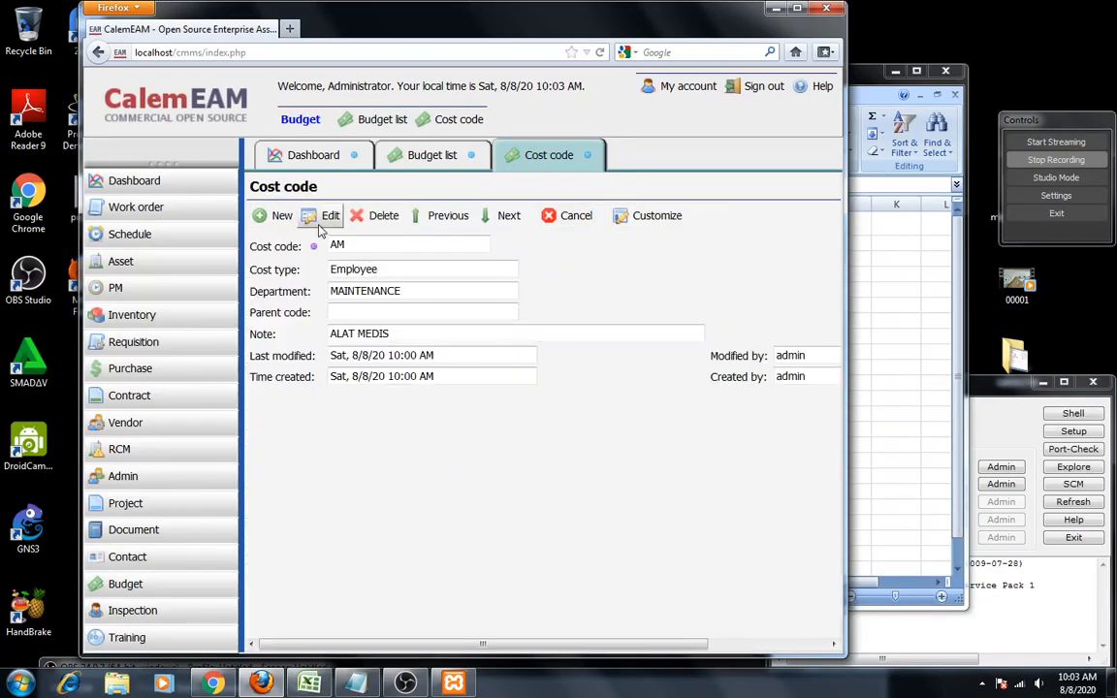
pyautogui.click(318, 215)
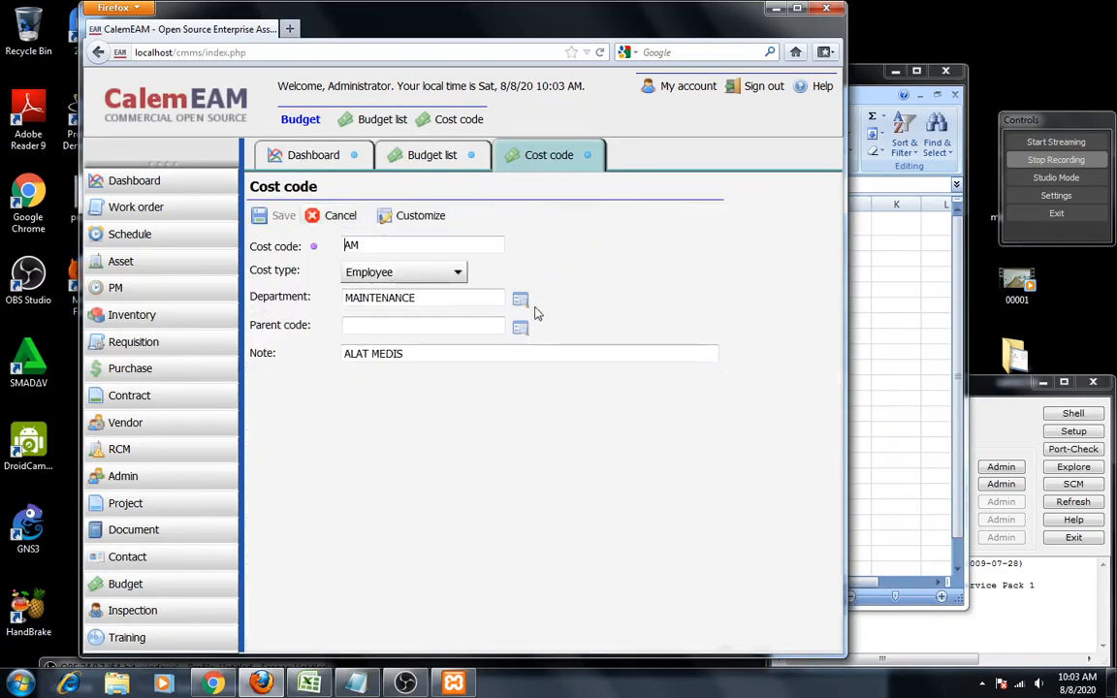
pyautogui.click(460, 276)
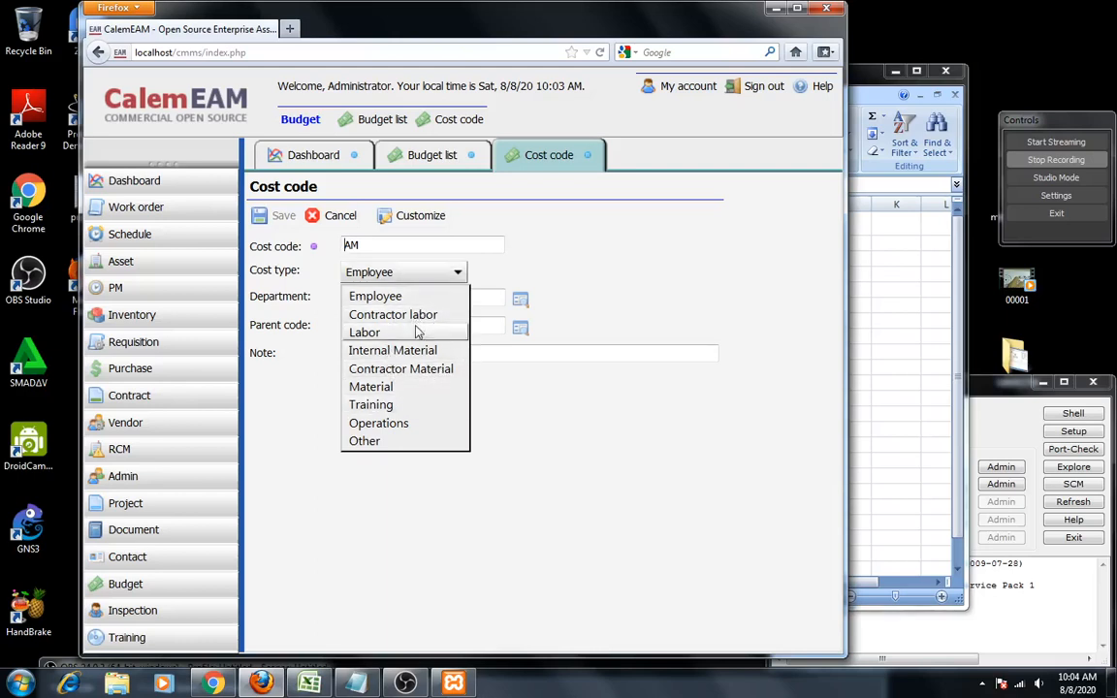
pyautogui.click(397, 432)
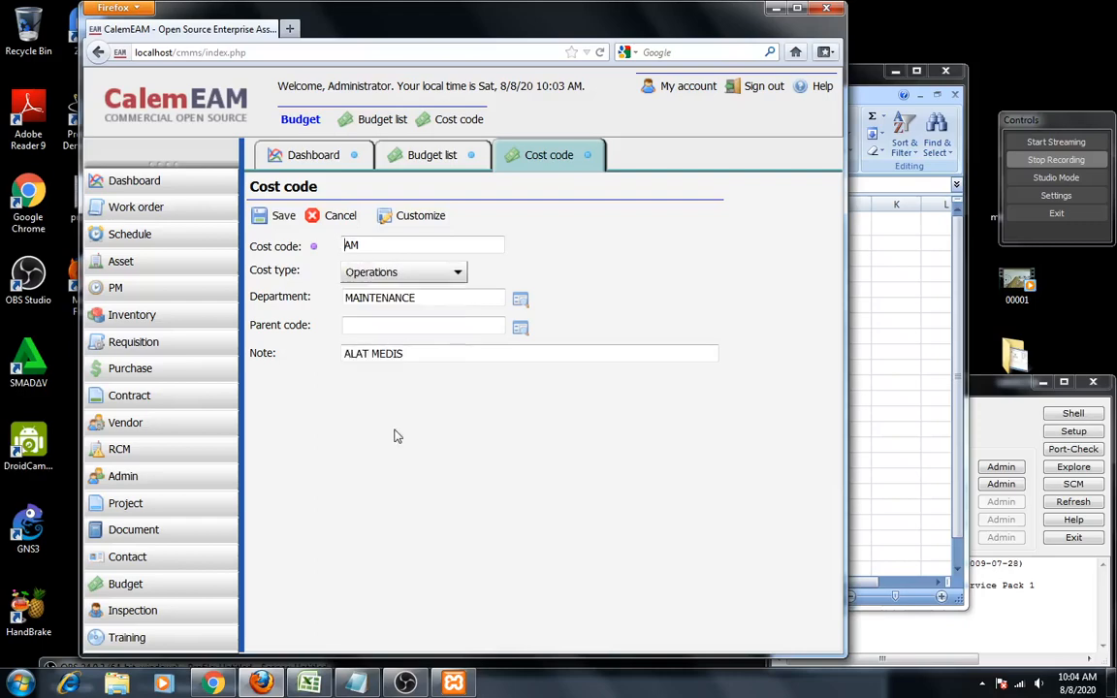
pyautogui.click(272, 217)
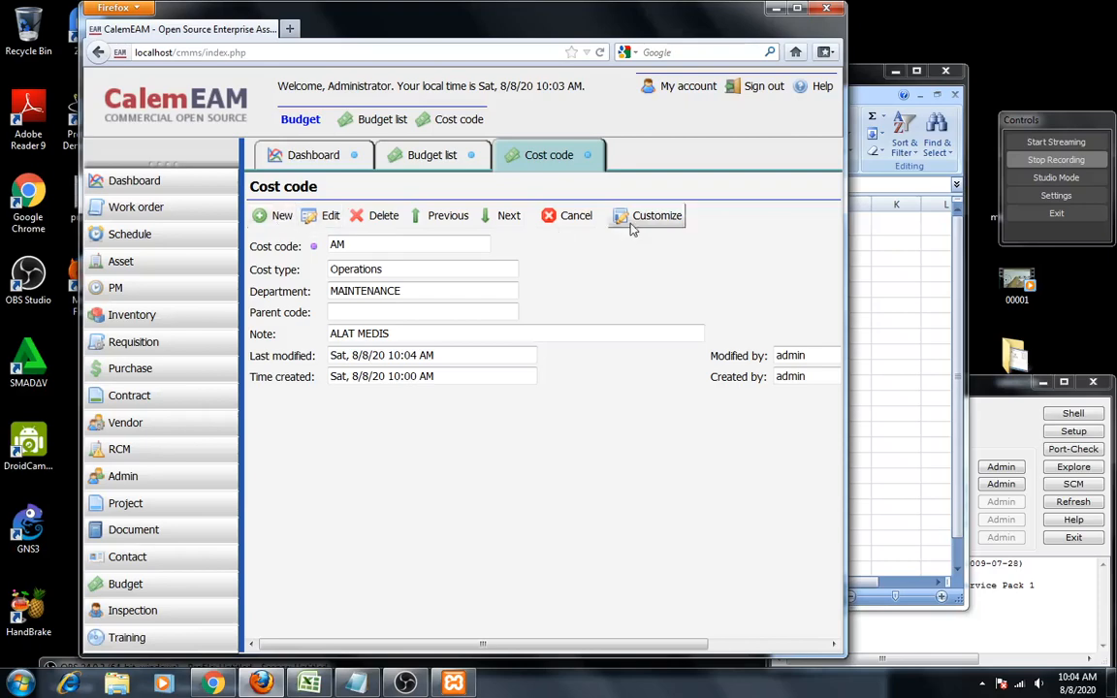
pyautogui.click(577, 216)
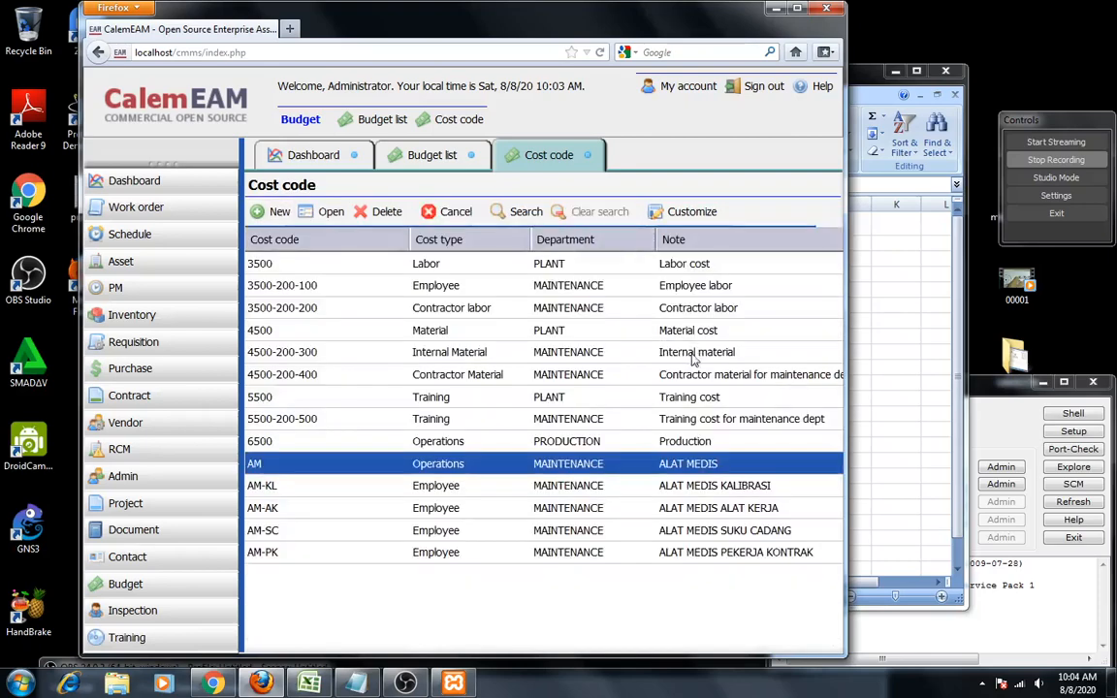
# Change the cost type of cost code AM-KL to Operations, save it and return to the cost code list
pyautogui.click(427, 493)
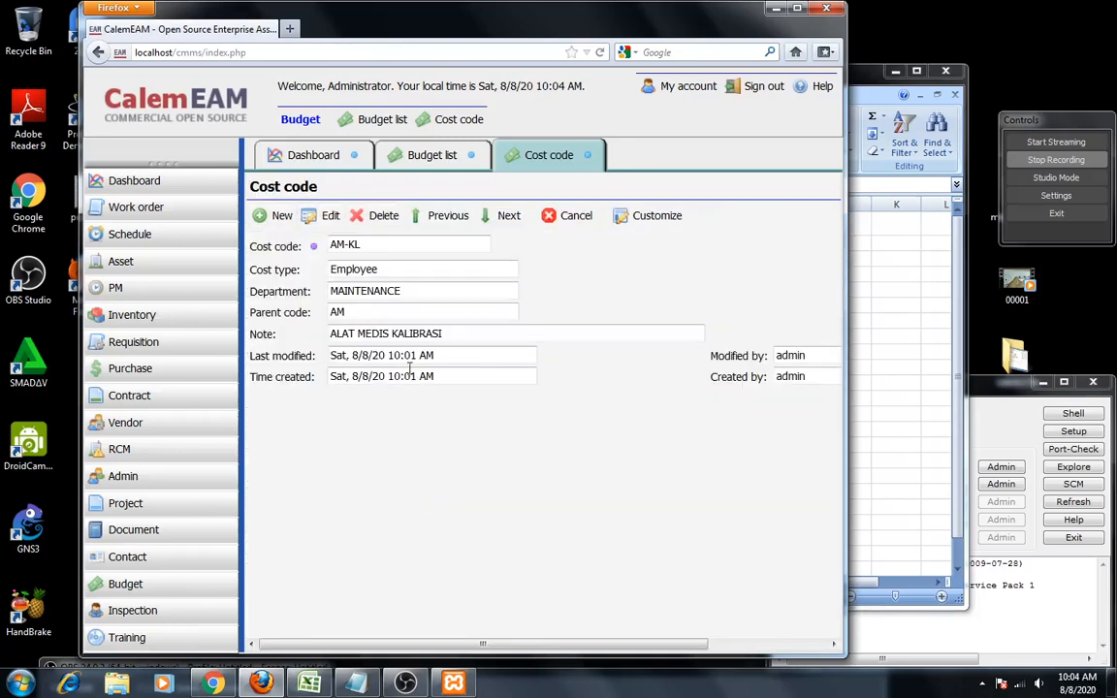
pyautogui.click(331, 216)
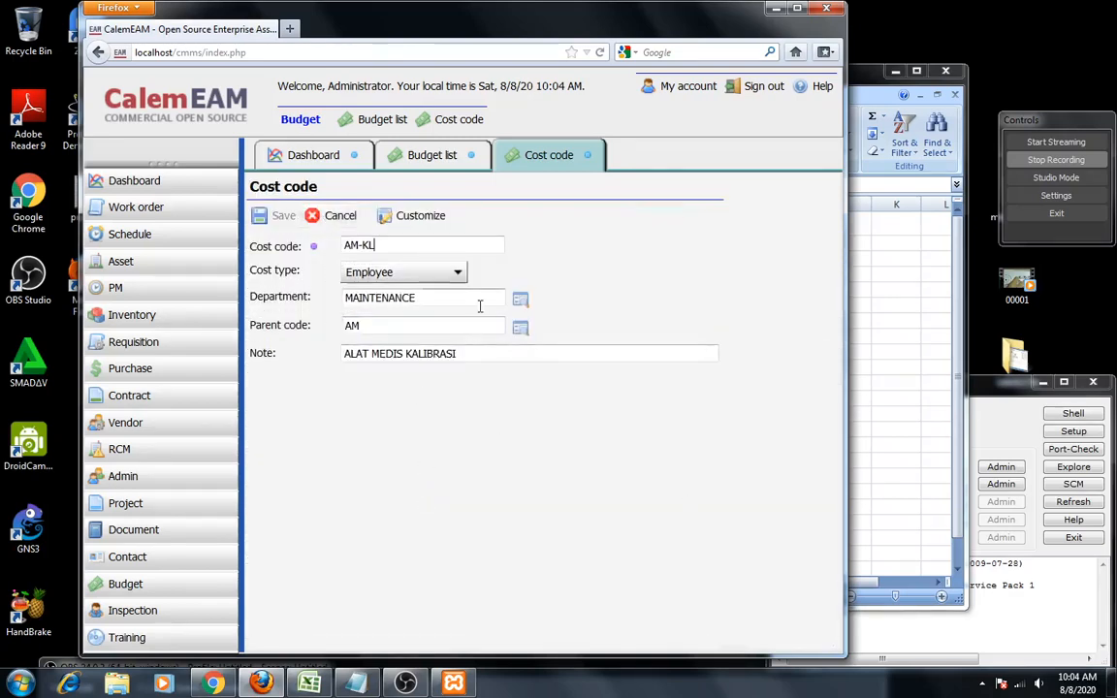
pyautogui.click(464, 276)
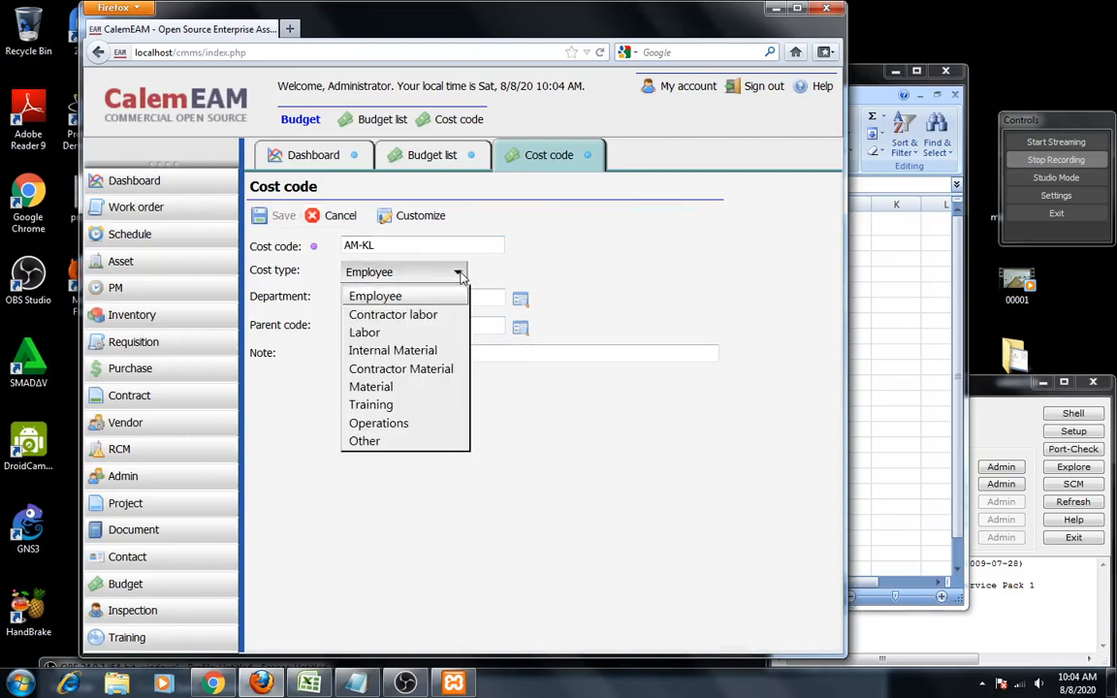
pyautogui.click(389, 369)
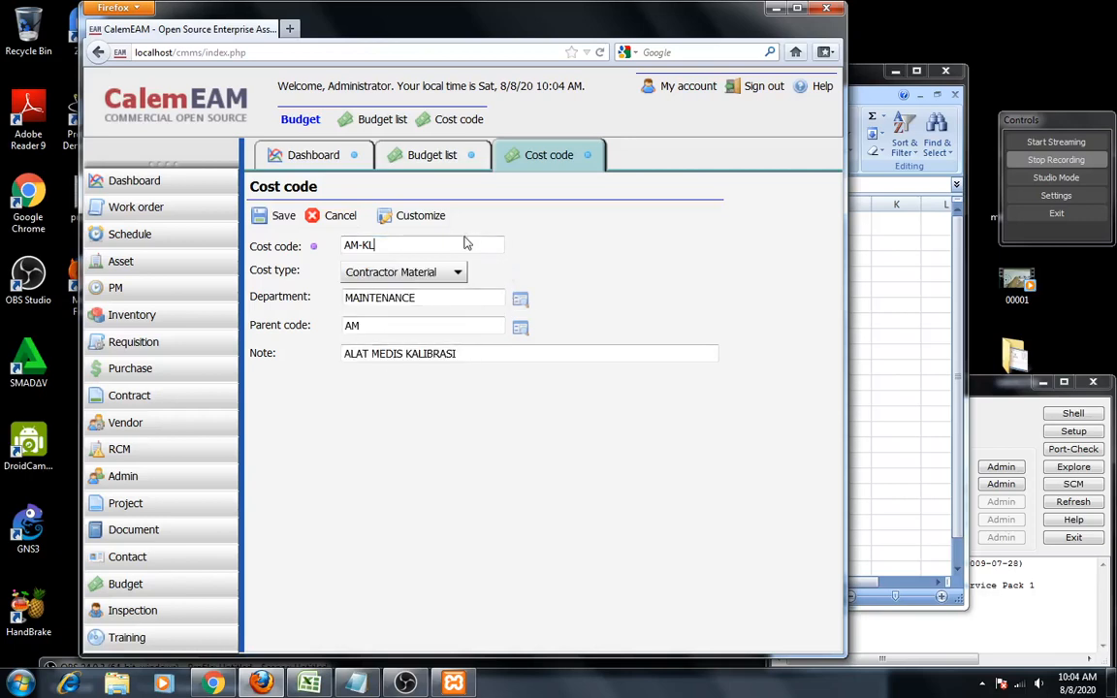
pyautogui.click(454, 273)
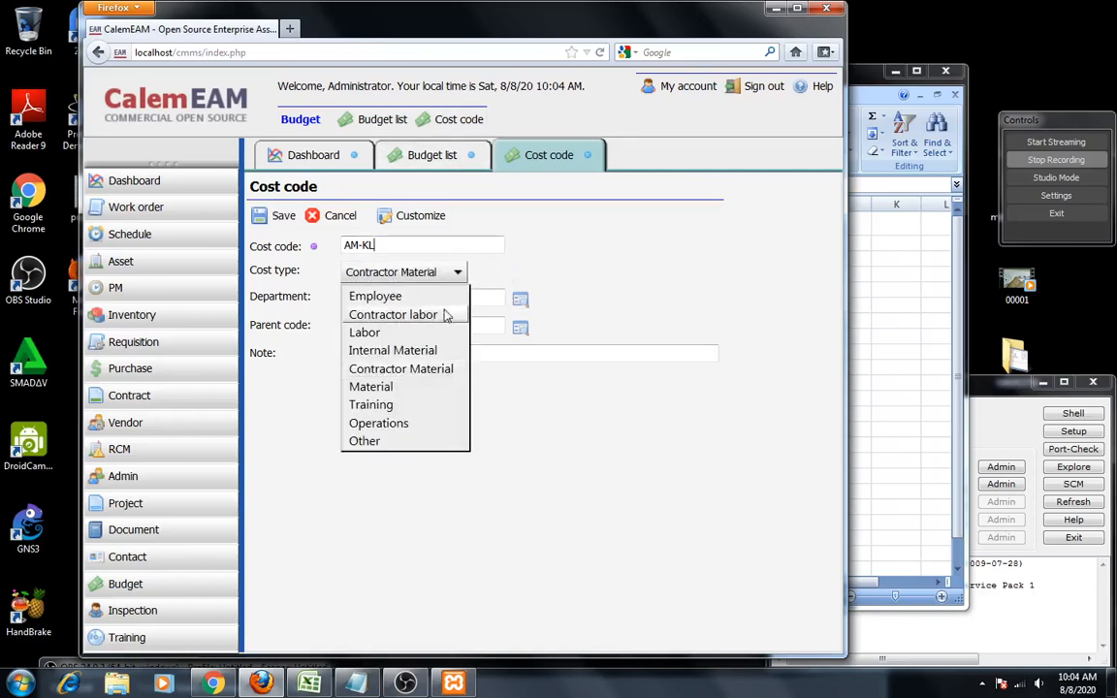
pyautogui.click(426, 424)
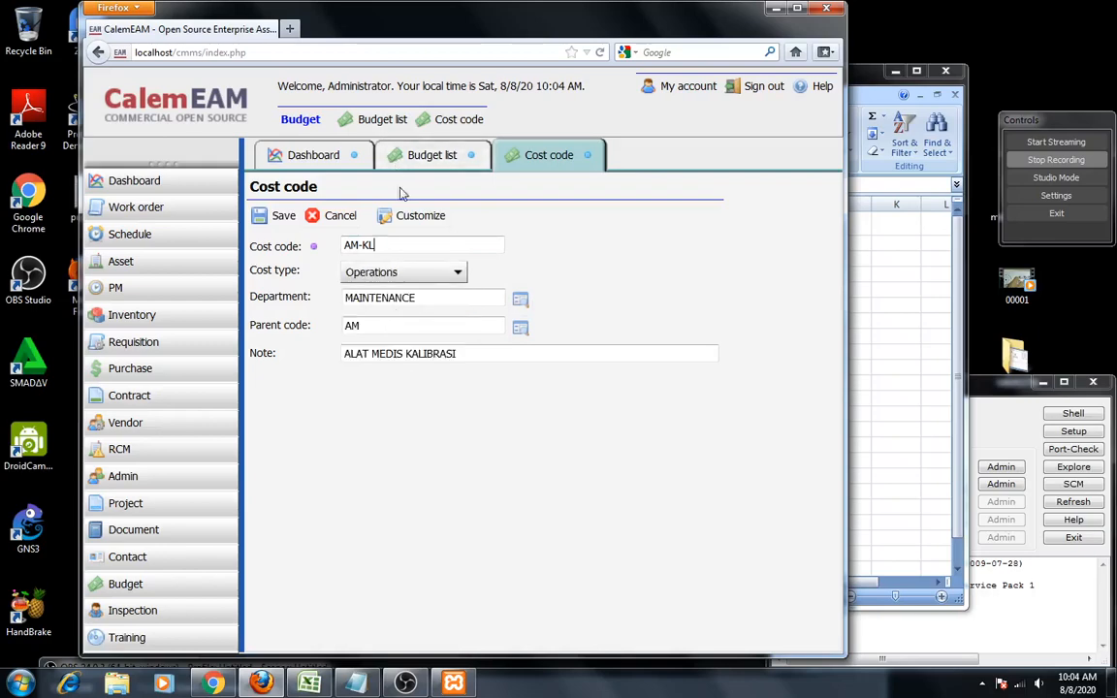
pyautogui.click(258, 217)
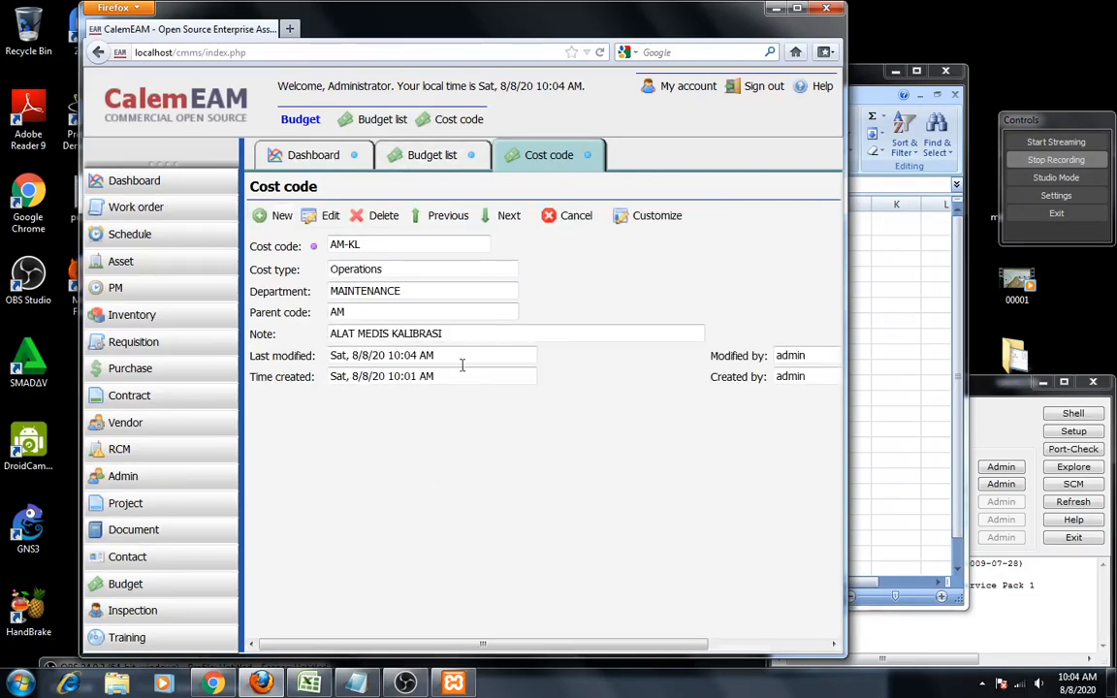
pyautogui.click(570, 218)
# Change the cost type of cost code AM-AK to Other, save it and return to the cost code list
pyautogui.click(447, 519)
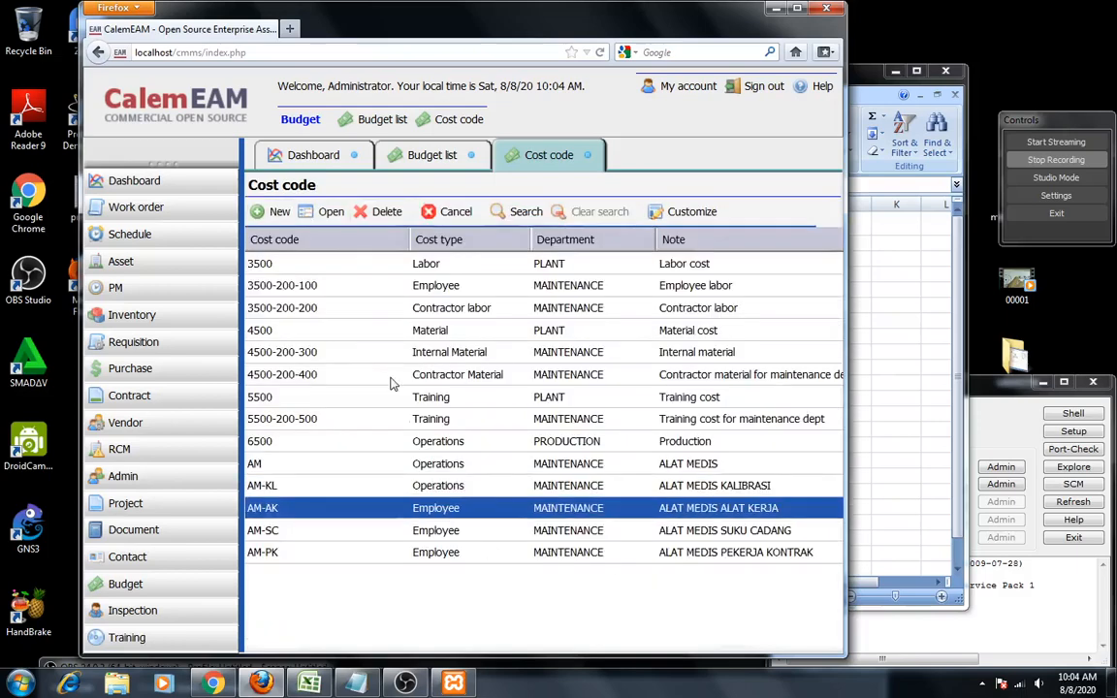
pyautogui.doubleClick(485, 516)
pyautogui.click(329, 215)
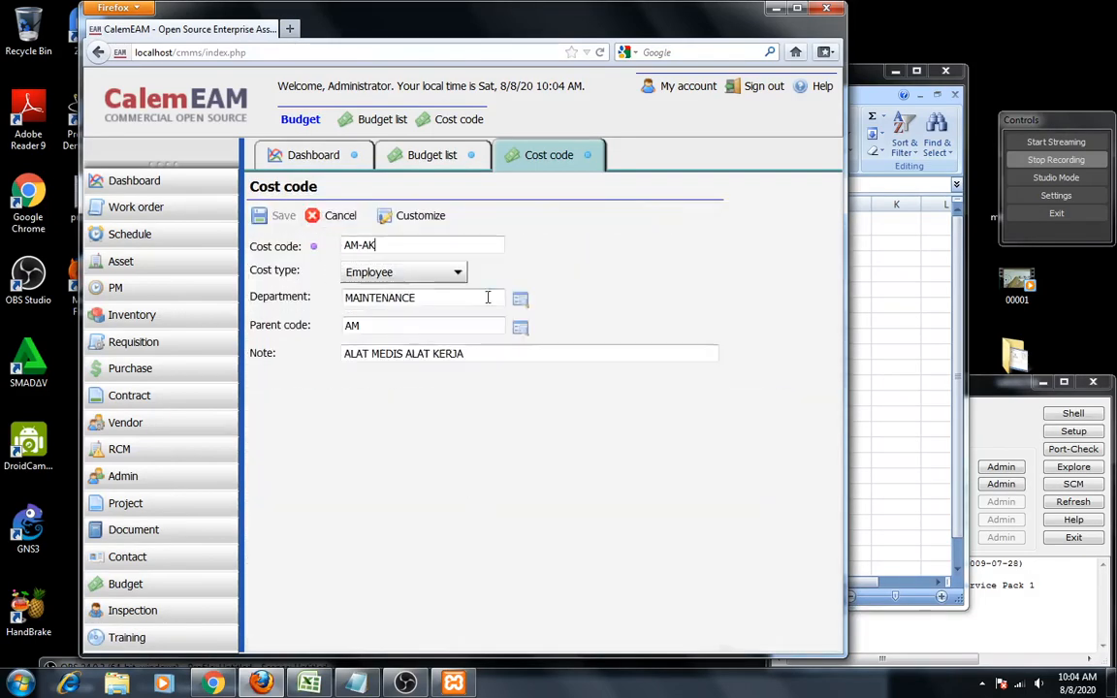
pyautogui.click(462, 276)
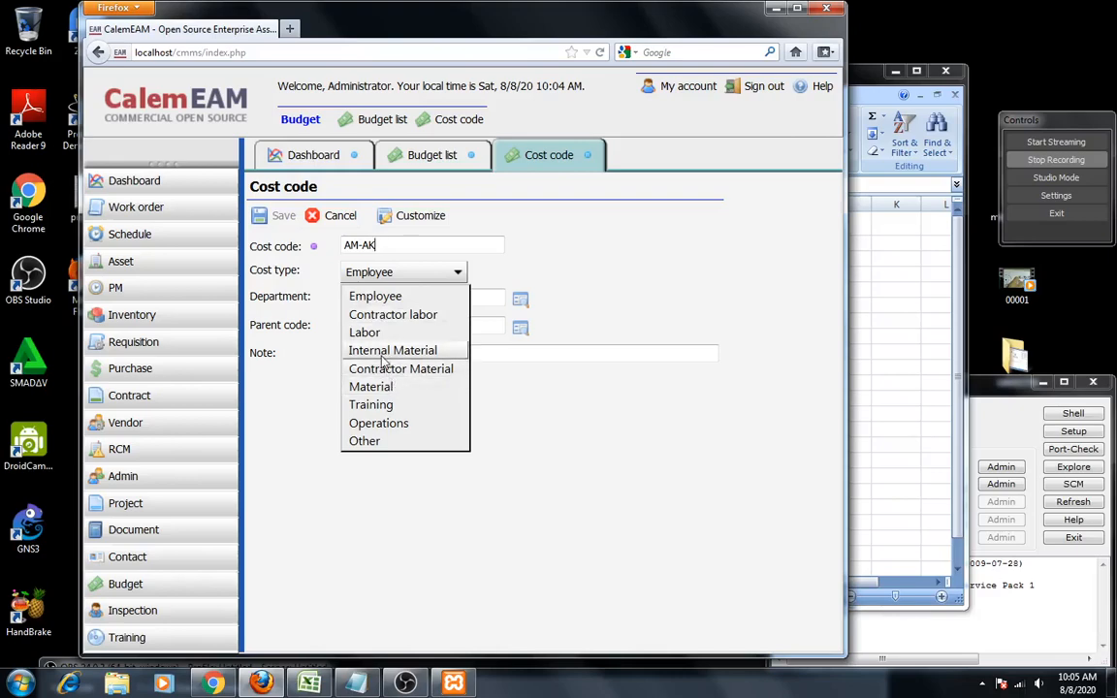
pyautogui.click(370, 443)
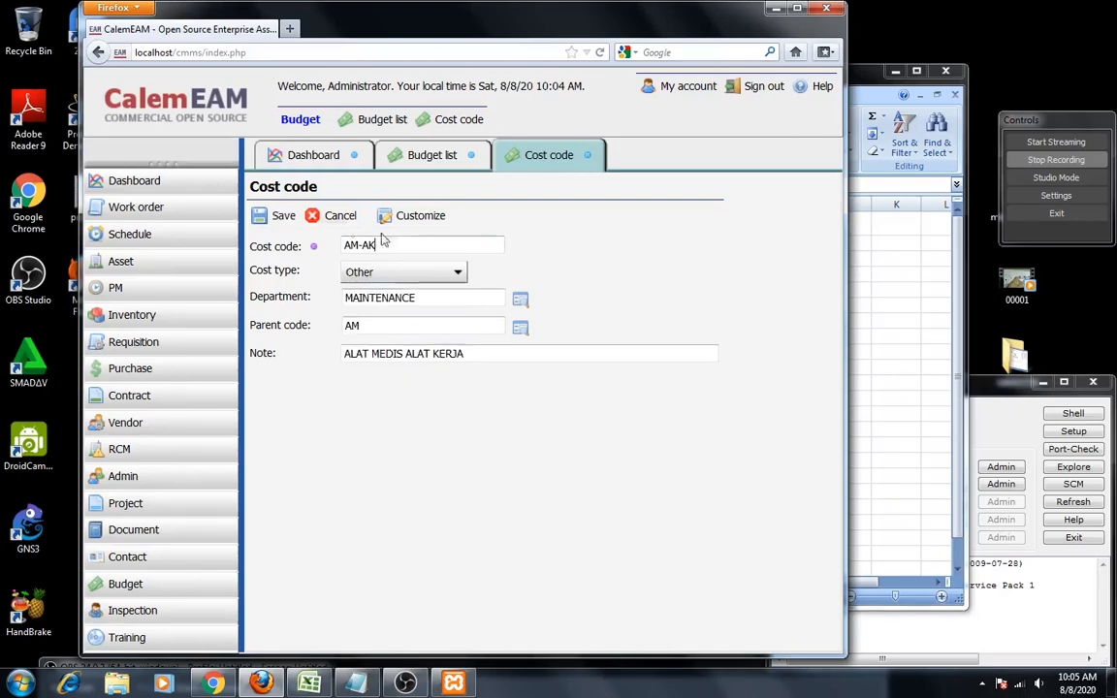
pyautogui.click(284, 214)
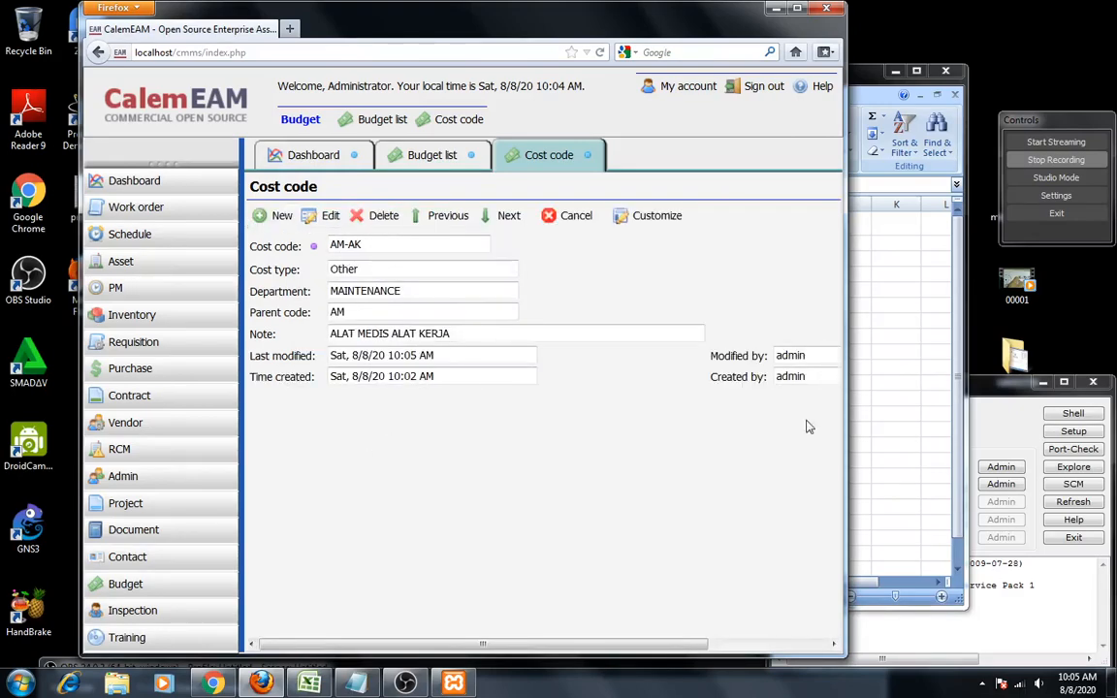
pyautogui.click(573, 215)
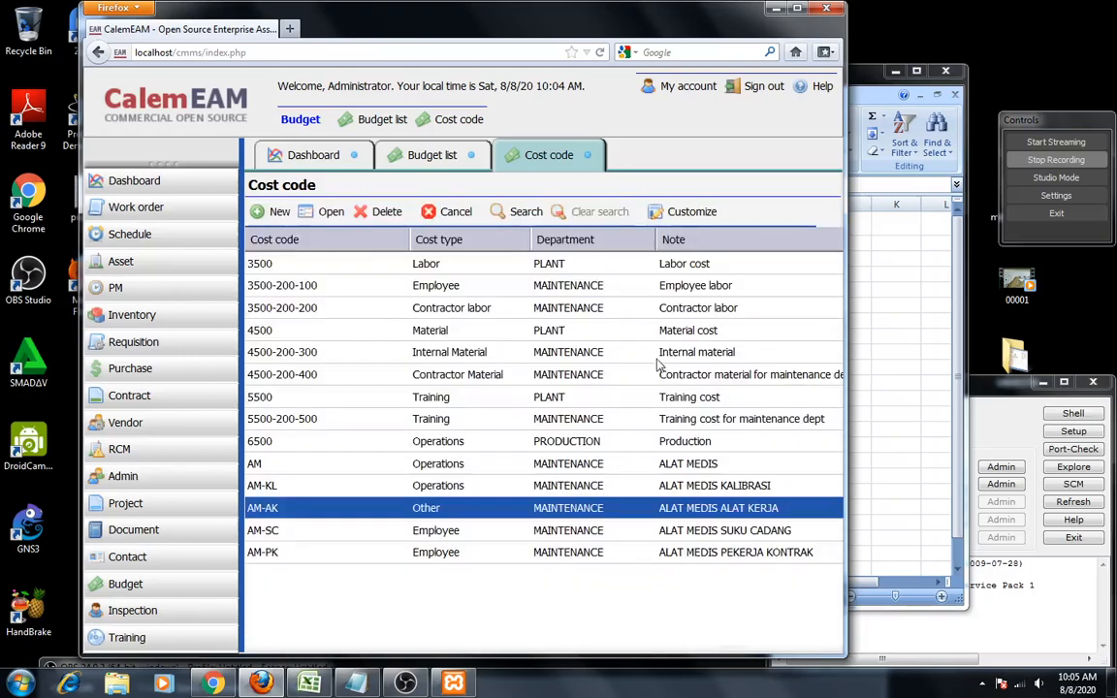
# Change the cost type of cost code AM-SC to Material, save it and return to the cost code list
pyautogui.click(306, 535)
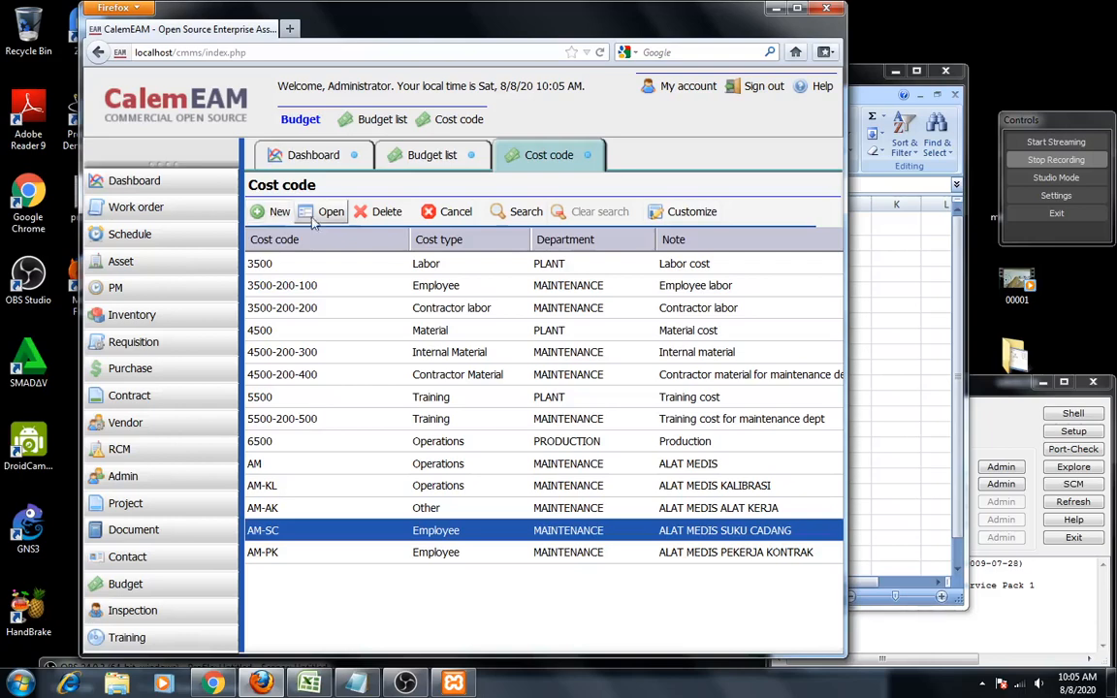
pyautogui.doubleClick(349, 530)
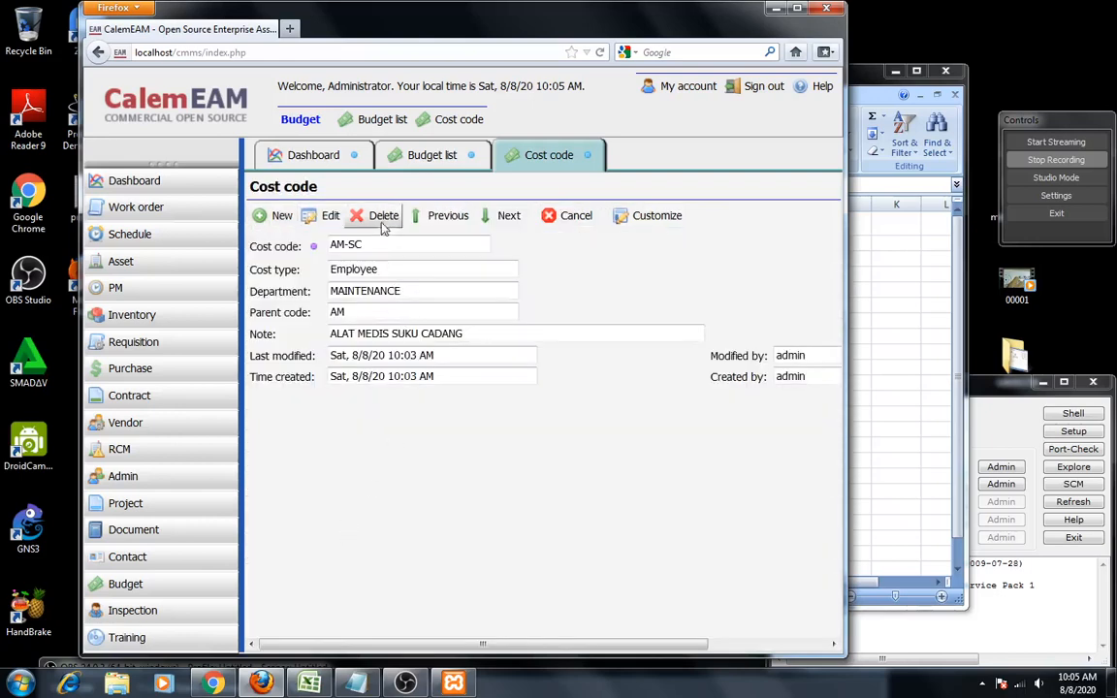
pyautogui.click(323, 219)
pyautogui.click(450, 275)
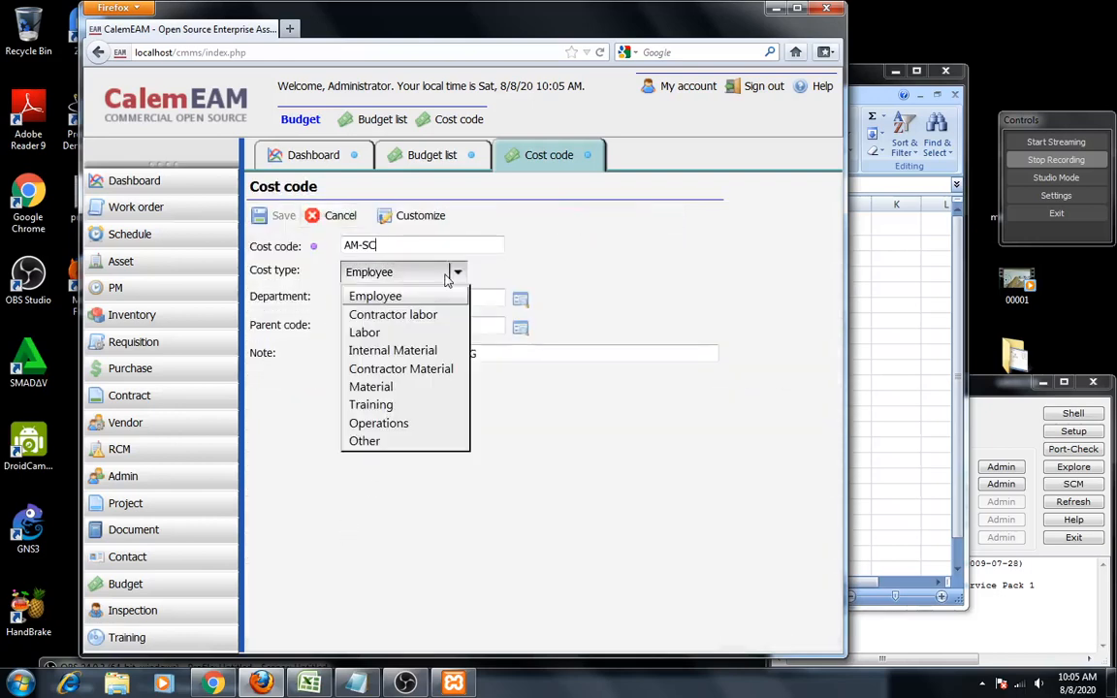
pyautogui.click(426, 387)
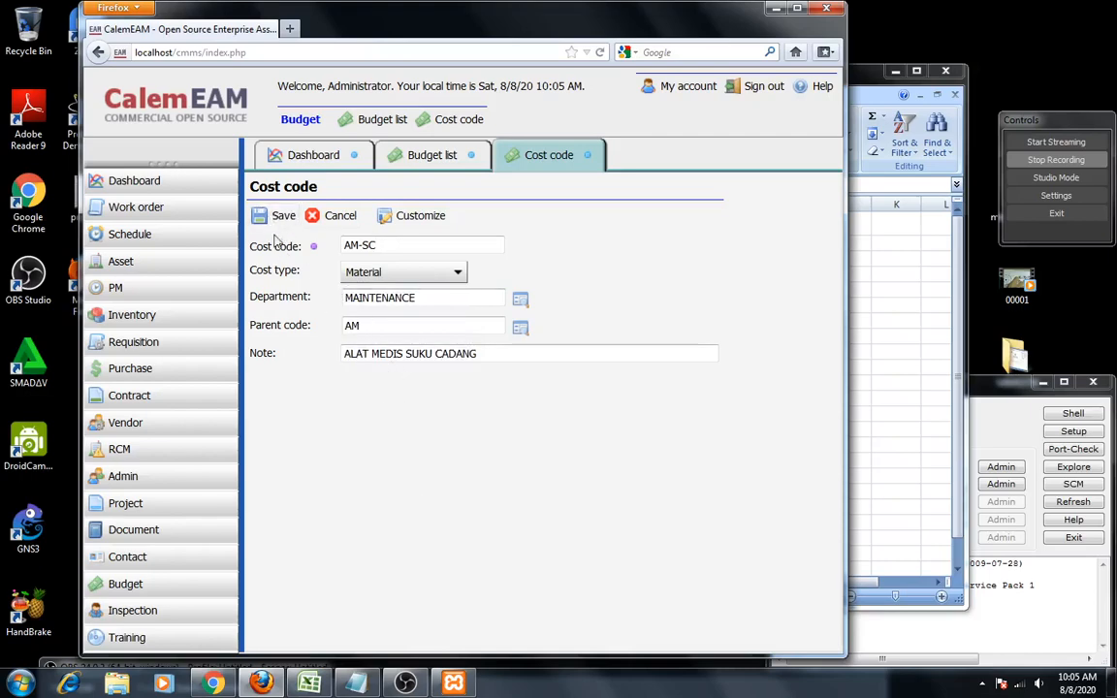
pyautogui.click(279, 216)
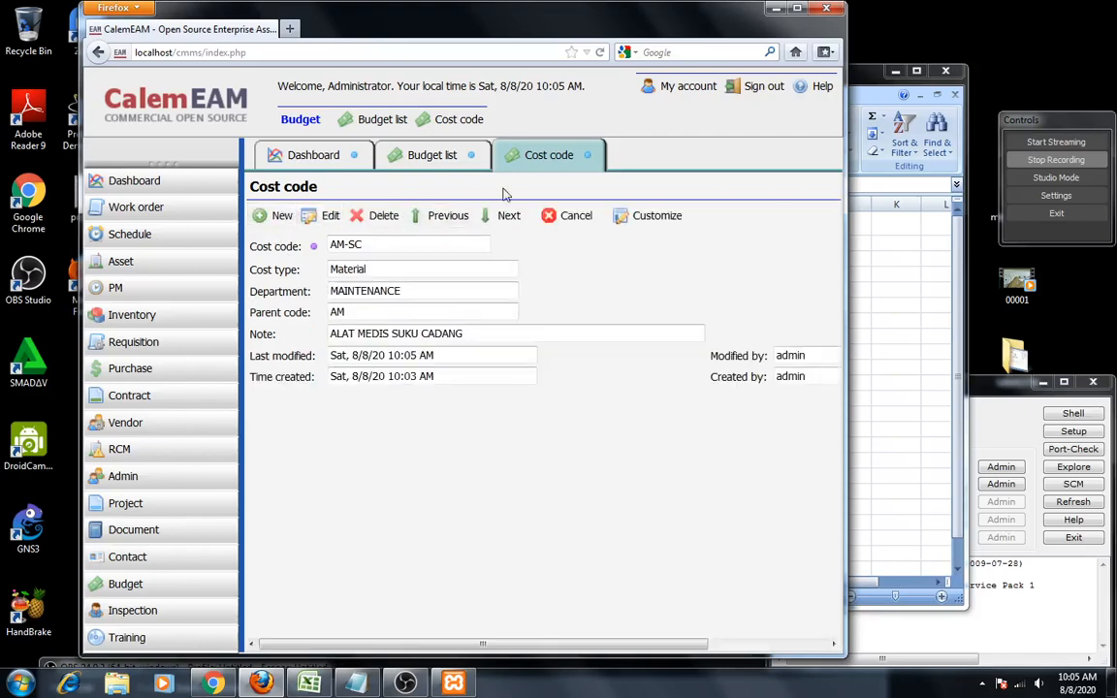
pyautogui.click(568, 215)
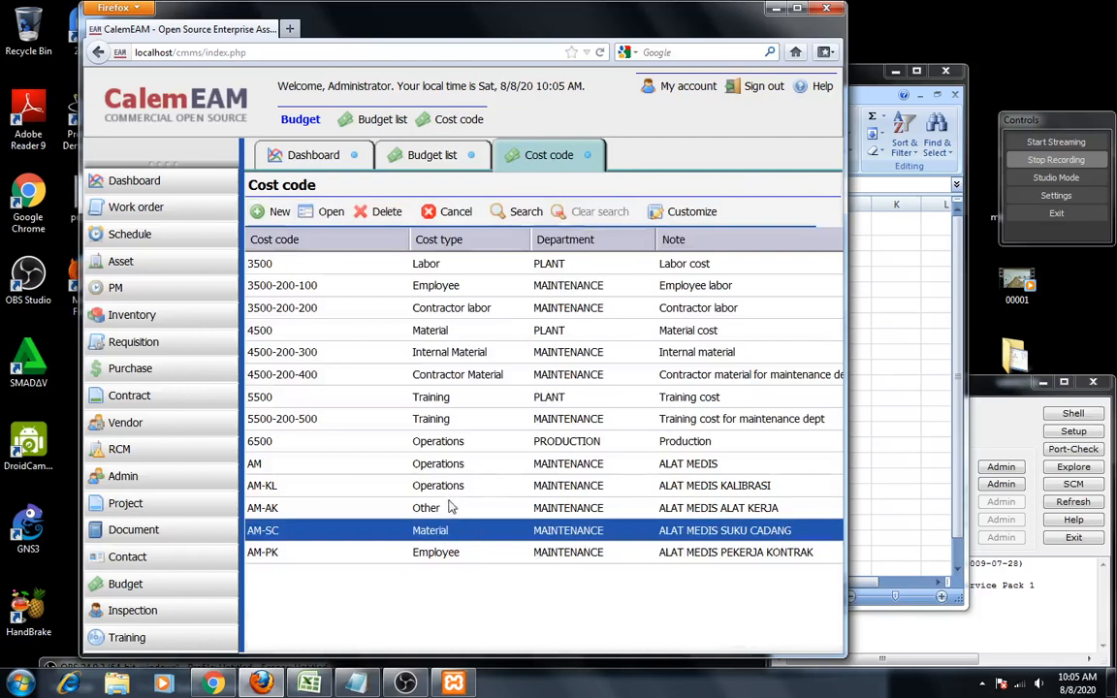
# Change the cost type of cost code AM-PK to Contractor labor, save it and return to the cost code list
pyautogui.click(260, 557)
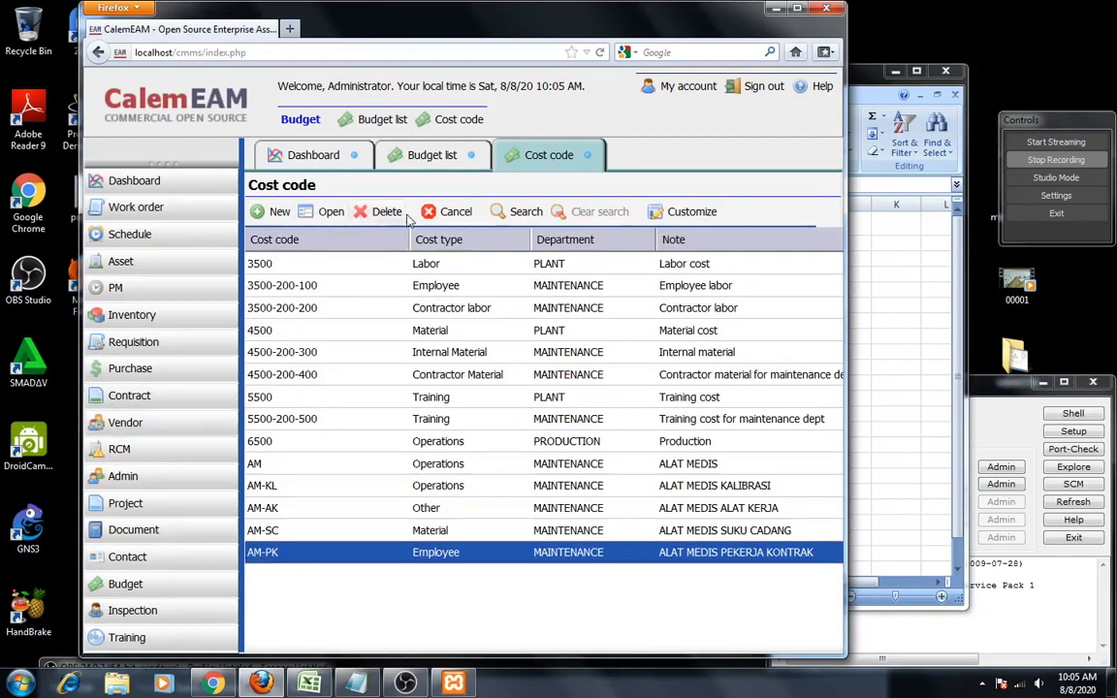
pyautogui.doubleClick(460, 558)
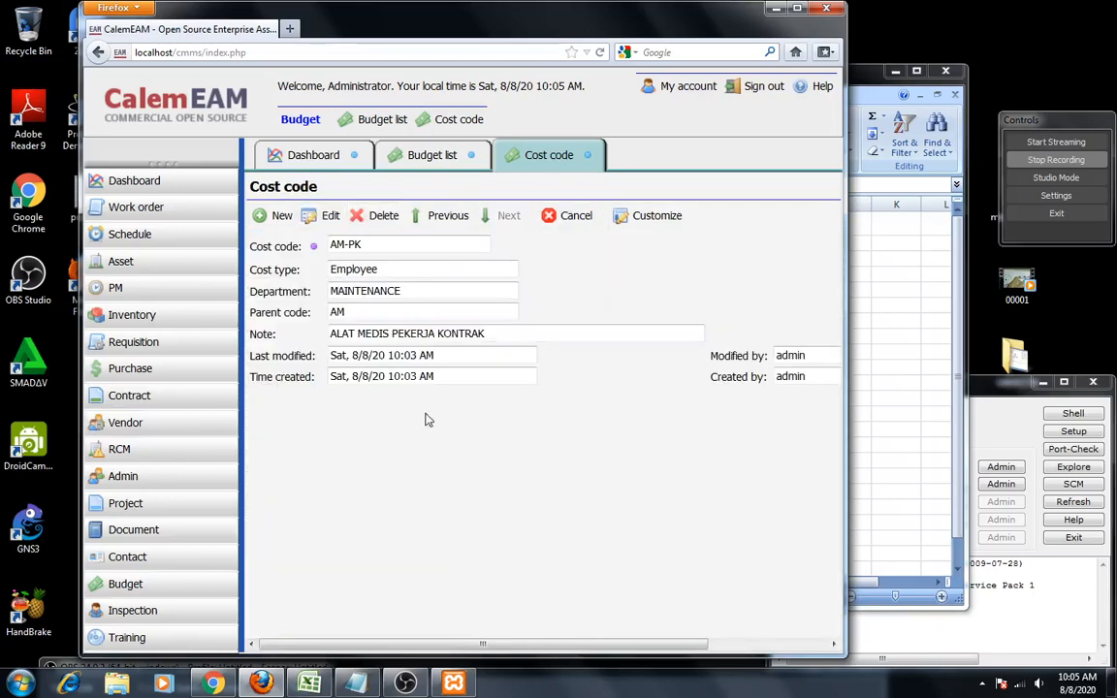
pyautogui.click(330, 216)
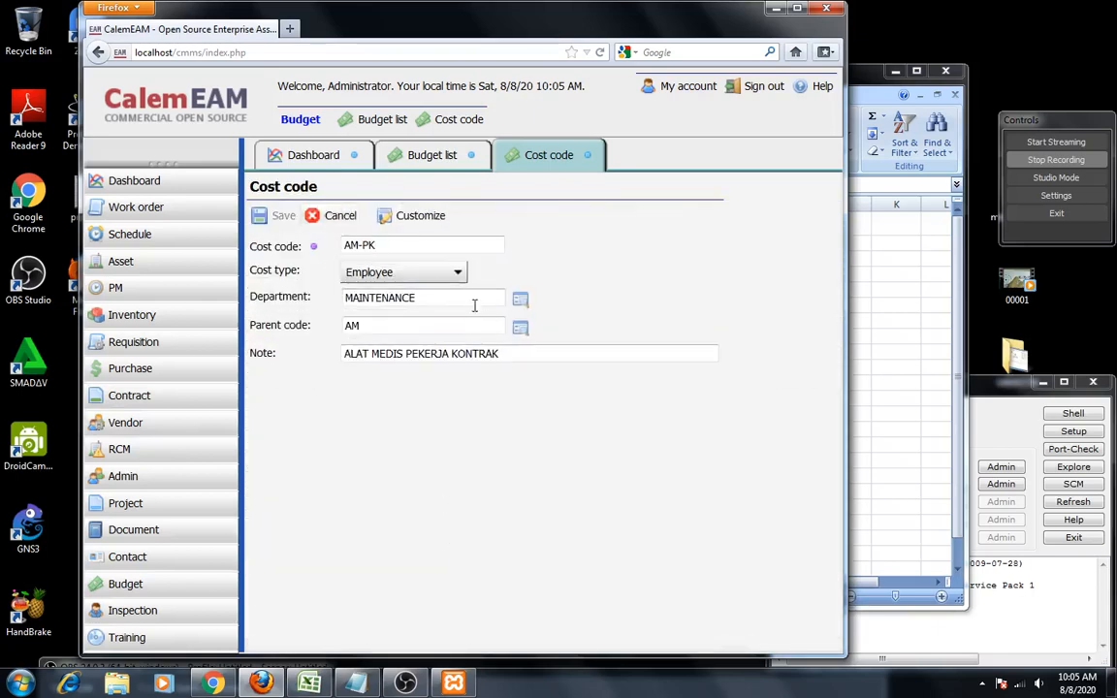
pyautogui.click(451, 274)
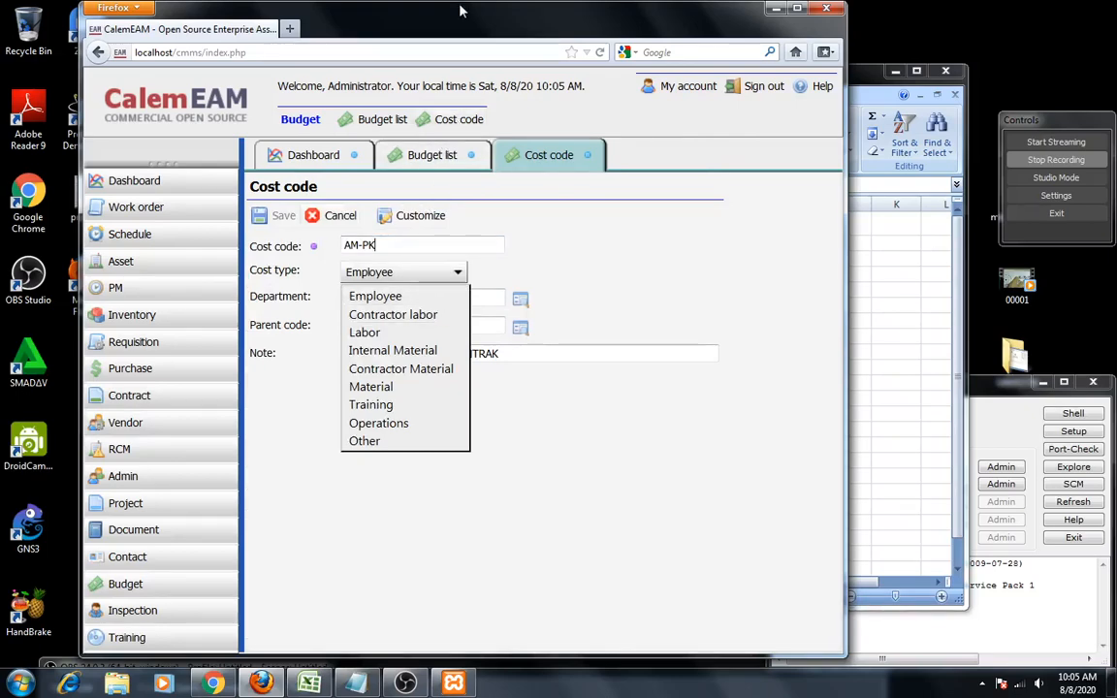
pyautogui.moveTo(463, 12); pyautogui.dragTo(370, 0)
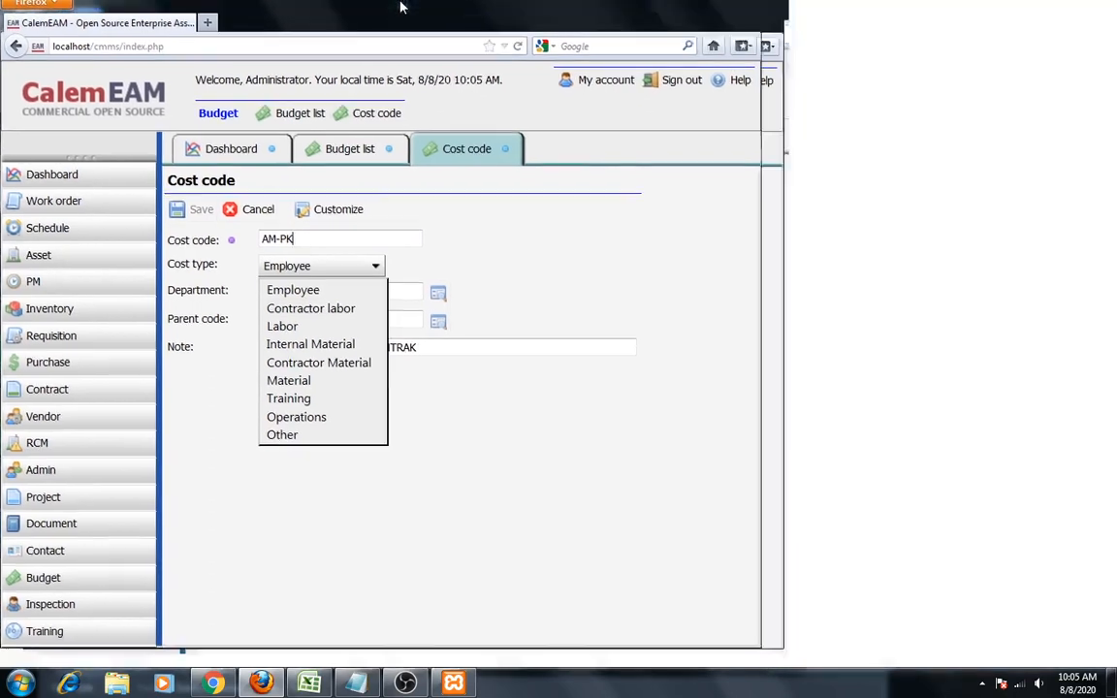
pyautogui.click(291, 297)
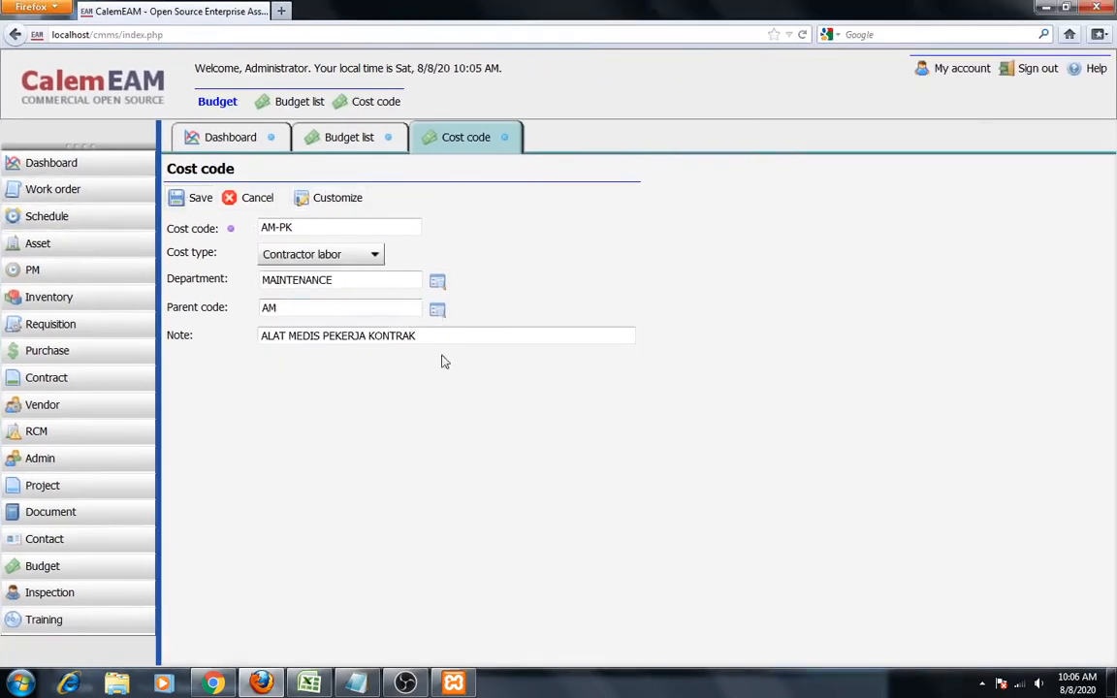
pyautogui.click(176, 198)
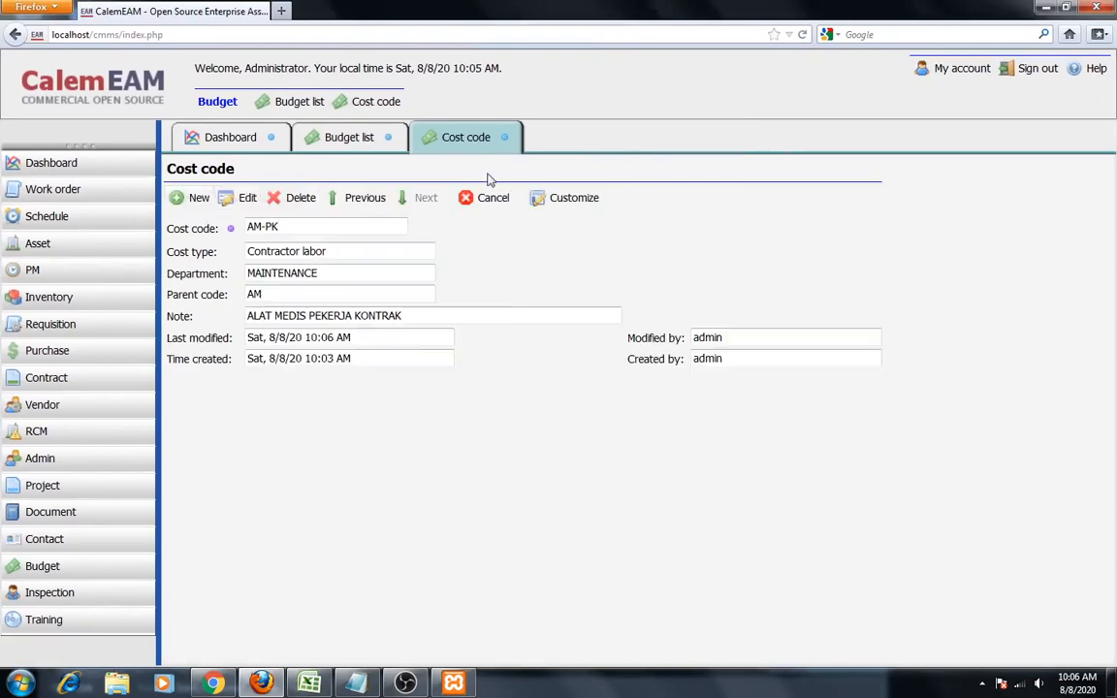
pyautogui.click(472, 198)
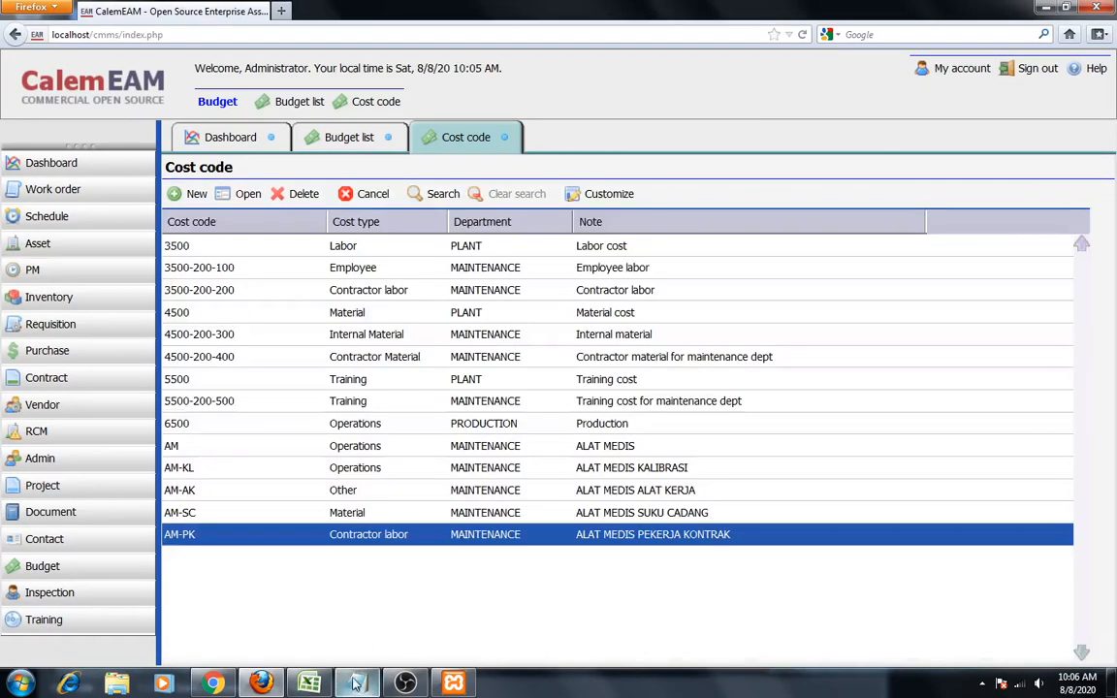
# Look up the contract service code in the Excel budget and start Operations cost code AM-CS in CalemEAM for the MAINTENANCE department
pyautogui.click(308, 684)
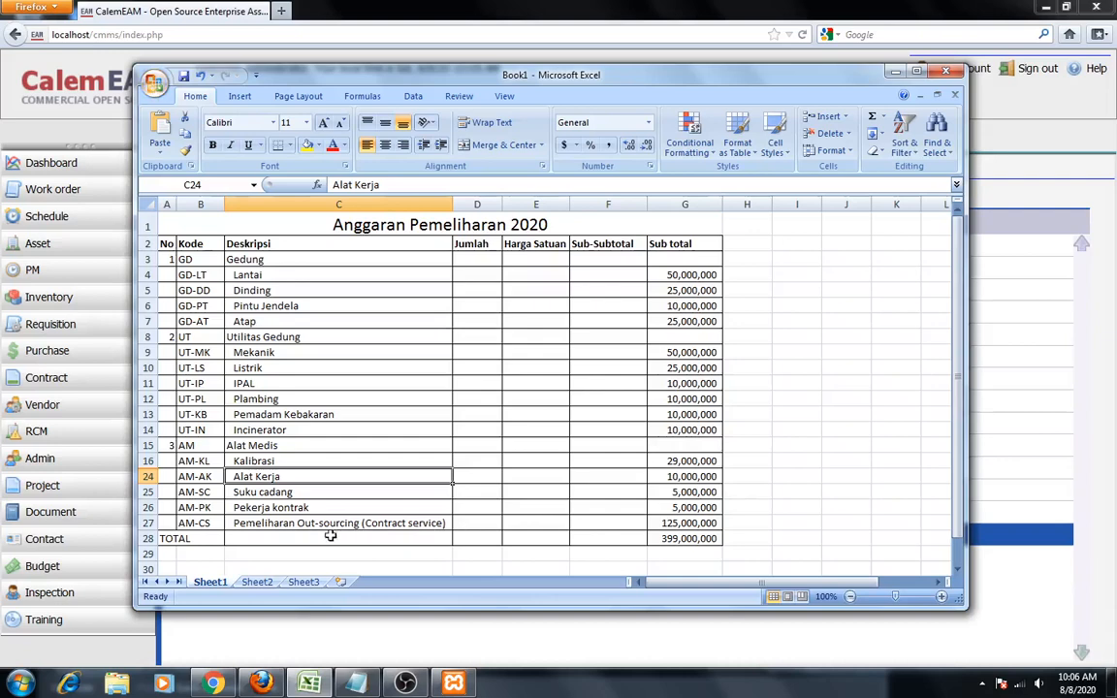
pyautogui.click(262, 684)
pyautogui.click(190, 194)
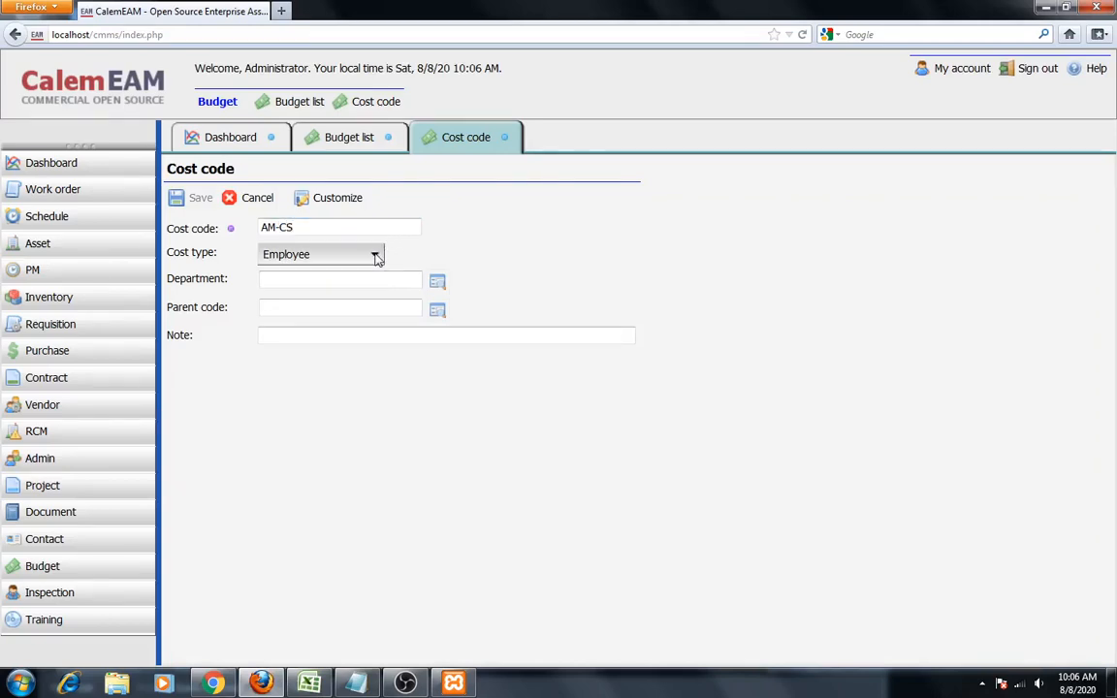
pyautogui.click(375, 255)
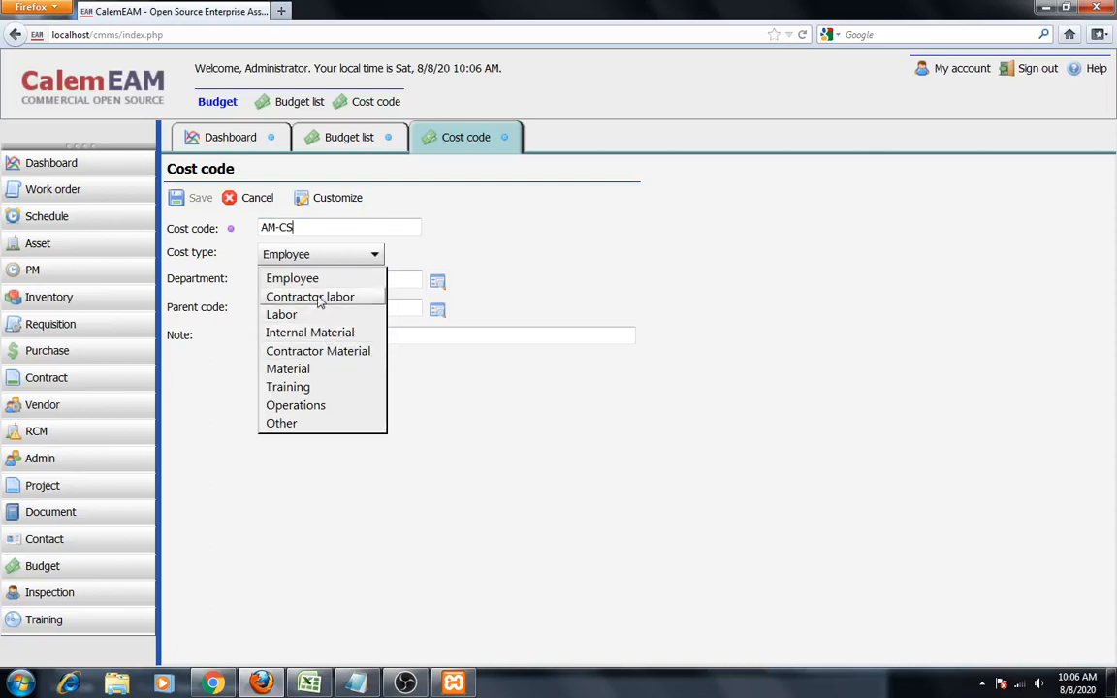
pyautogui.click(311, 406)
pyautogui.click(437, 281)
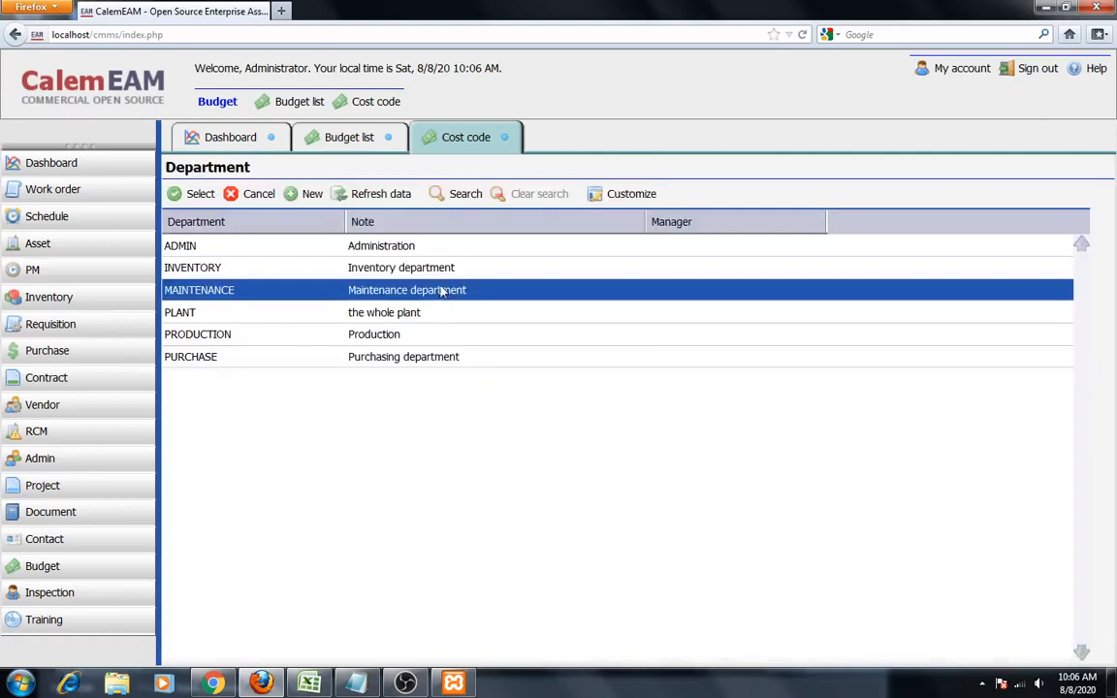
pyautogui.click(201, 195)
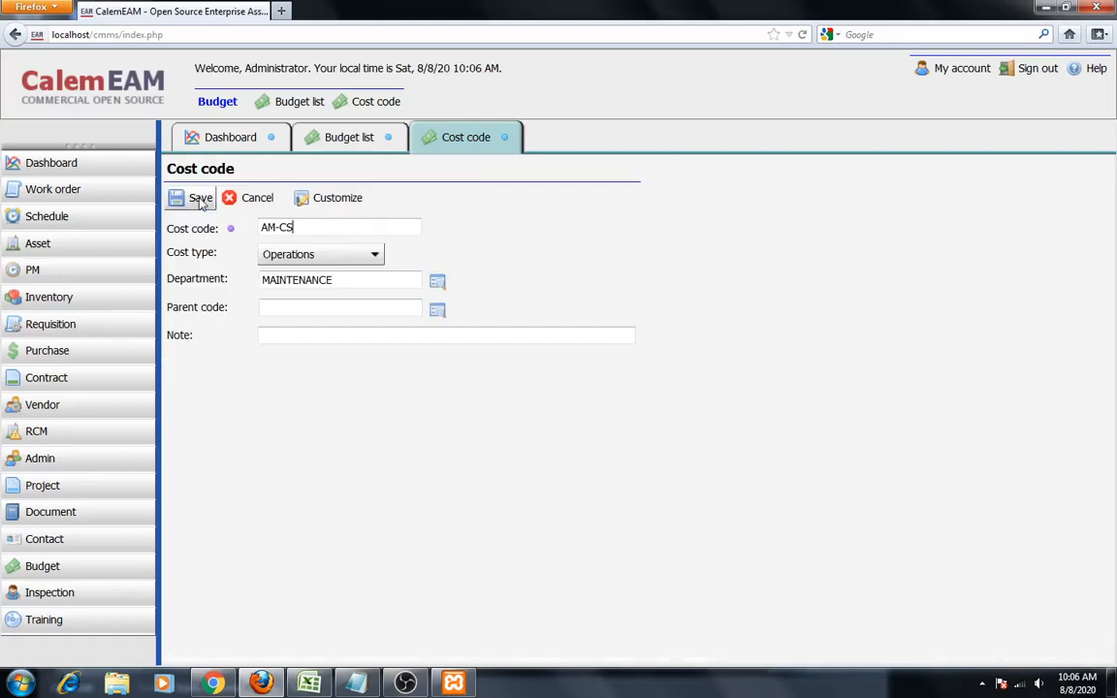
# Give AM-CS the parent code AM and the note ALAT MEDIS CONTRACT SERVICE, and save it
pyautogui.click(437, 310)
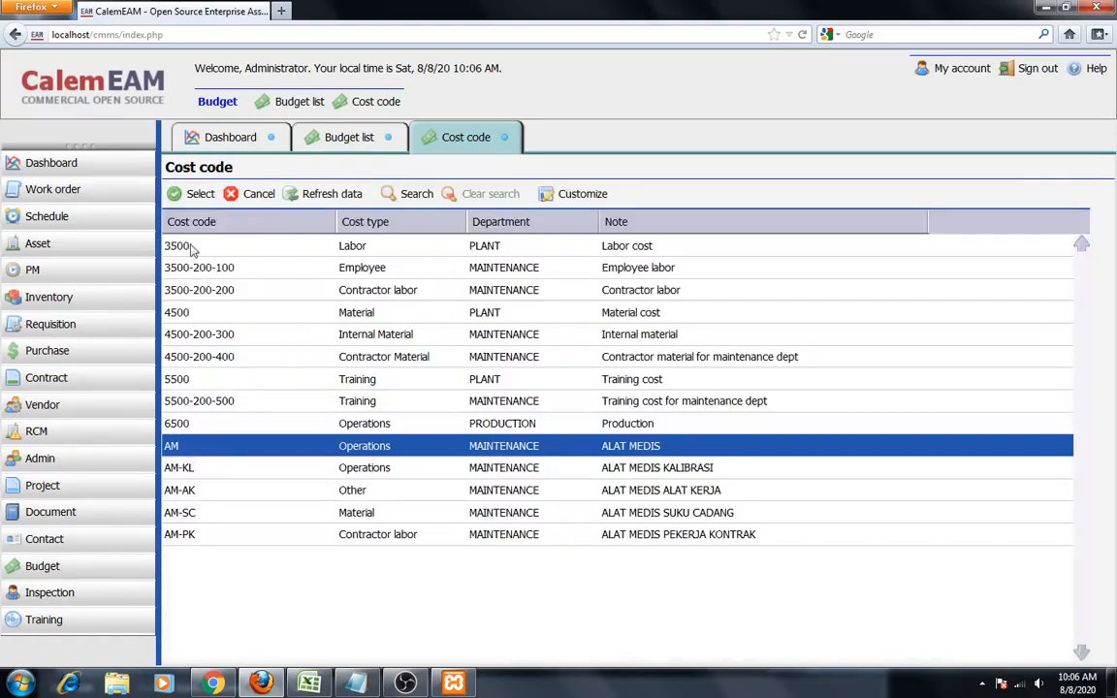
pyautogui.click(177, 193)
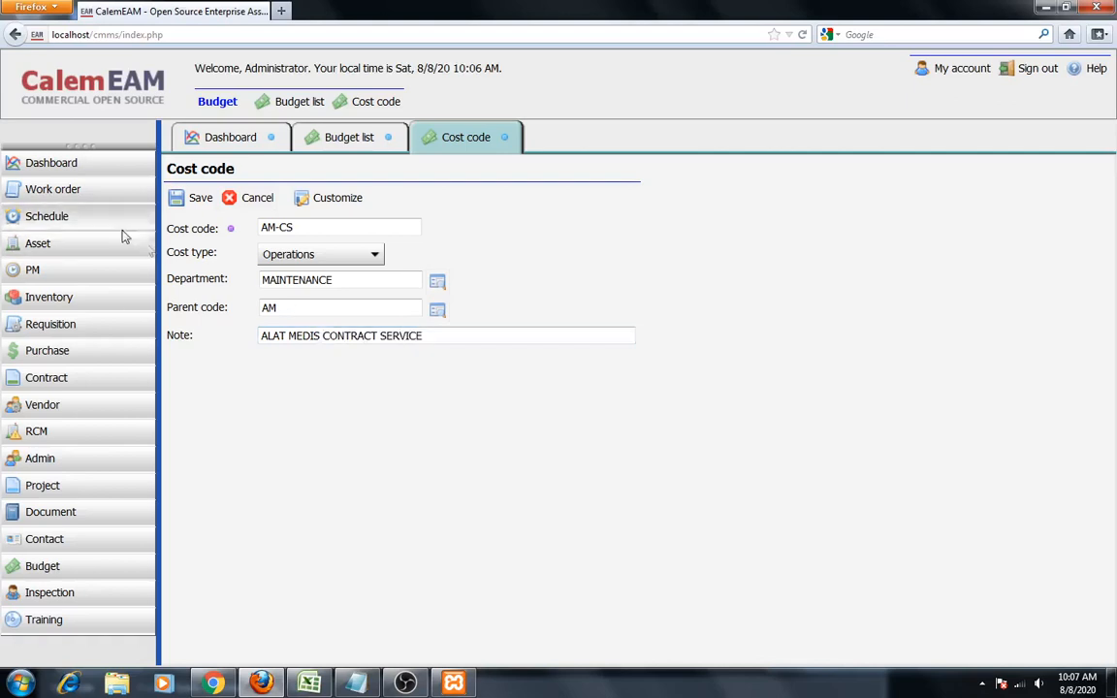
pyautogui.click(184, 198)
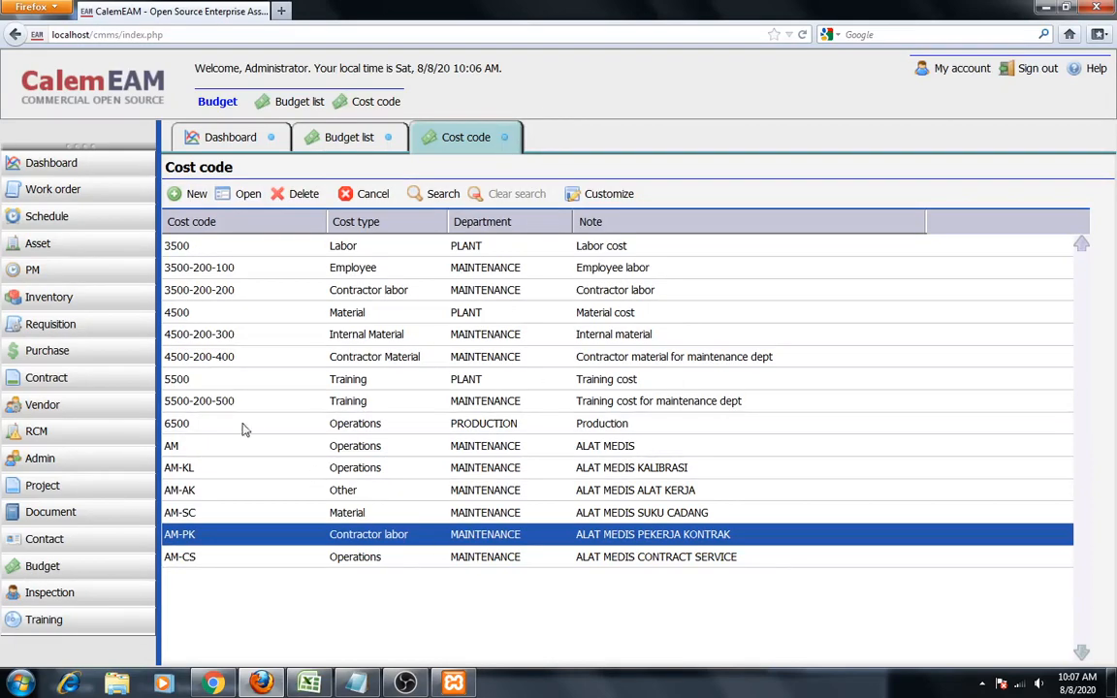
# Close the cost code list and start a new budget title named 2020
pyautogui.click(506, 138)
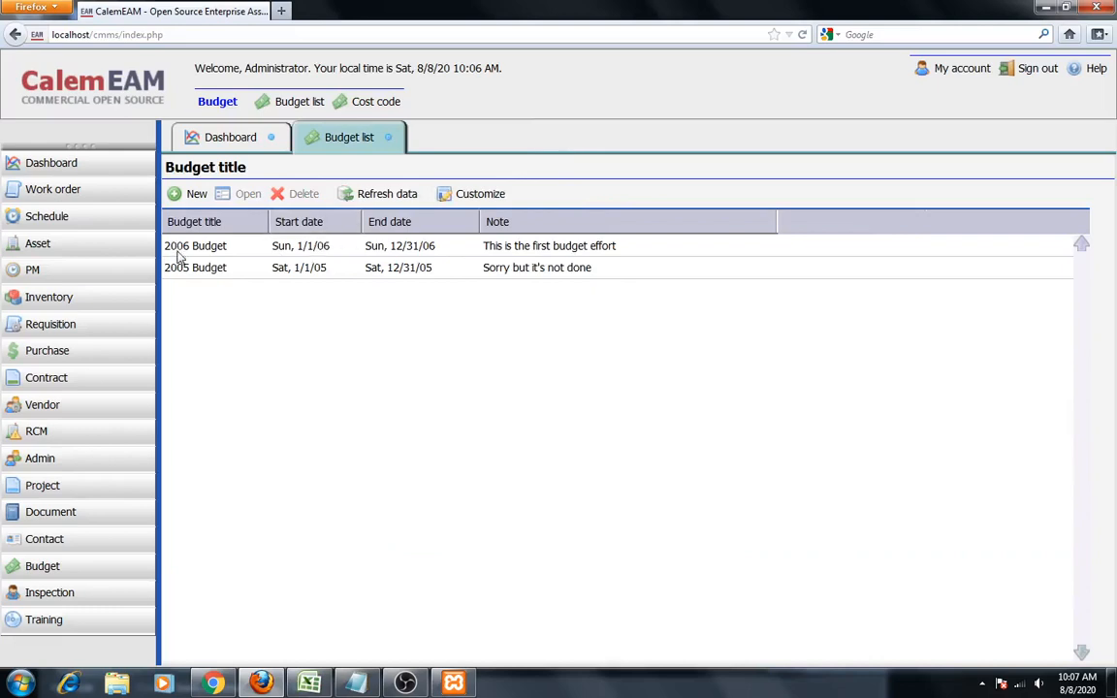
pyautogui.click(195, 195)
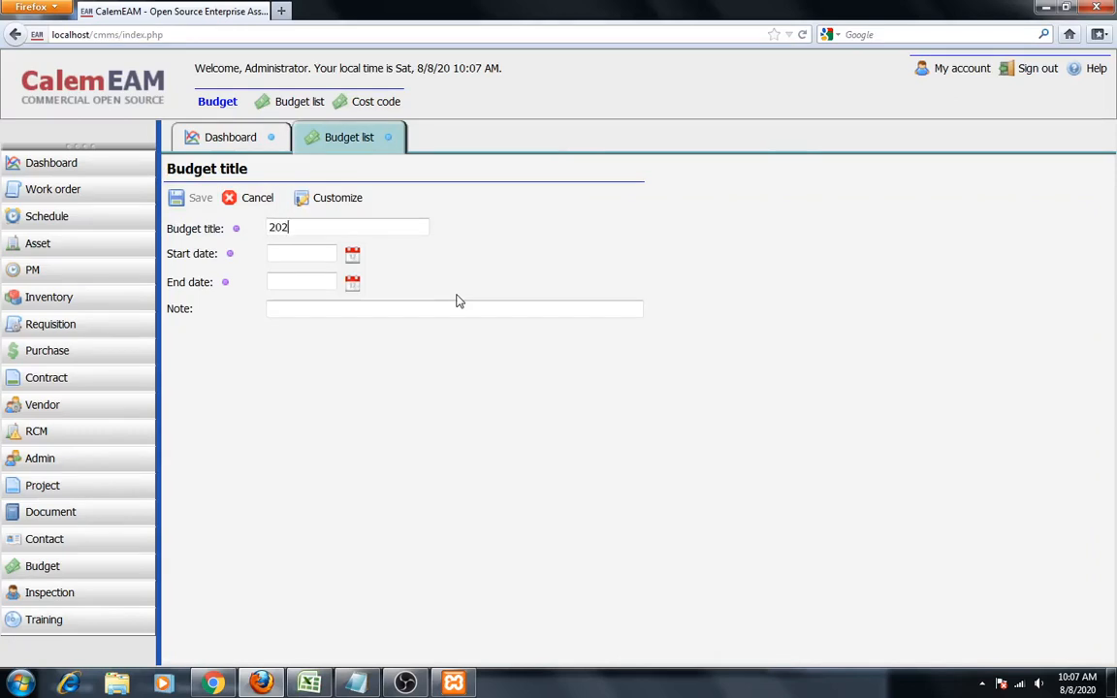
pyautogui.click(352, 254)
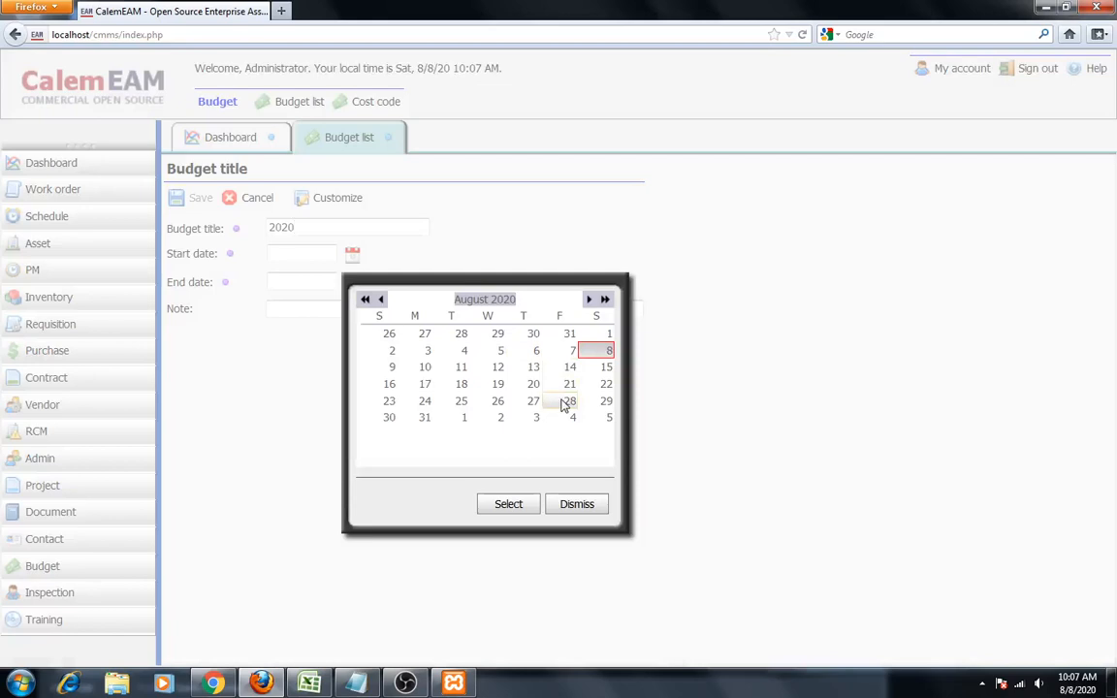
pyautogui.click(366, 300)
pyautogui.click(366, 300)
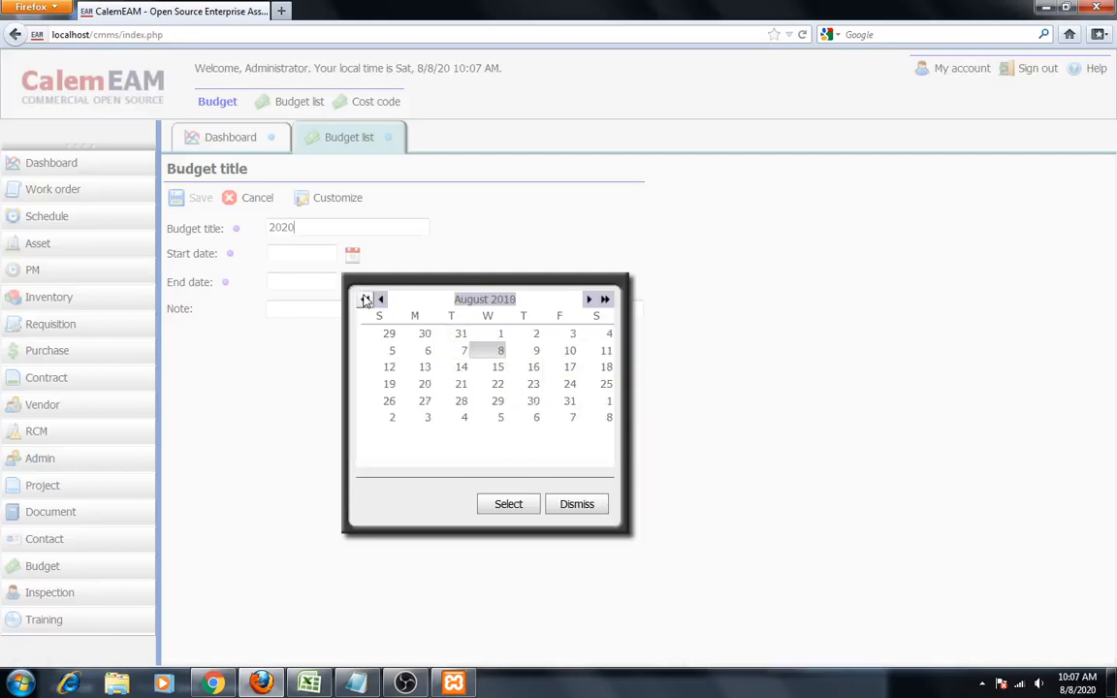
pyautogui.click(365, 300)
pyautogui.click(365, 299)
pyautogui.click(366, 299)
pyautogui.click(366, 299)
pyautogui.click(366, 300)
pyautogui.click(366, 300)
pyautogui.click(380, 300)
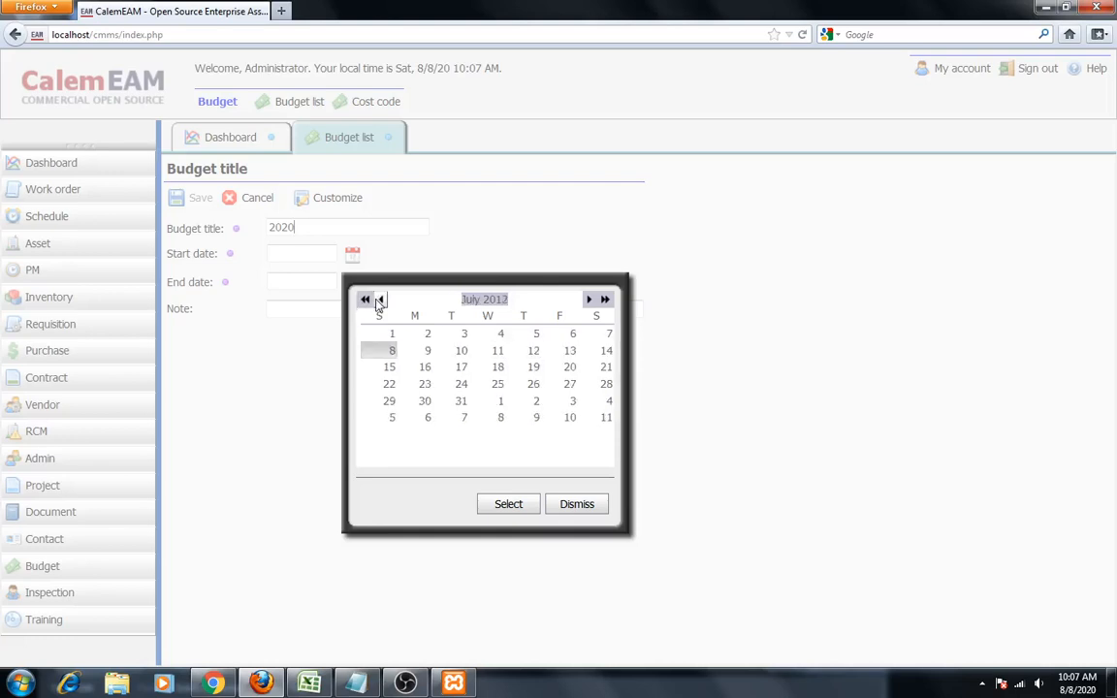
pyautogui.click(380, 300)
pyautogui.click(380, 300)
pyautogui.click(380, 299)
pyautogui.click(380, 299)
pyautogui.click(380, 300)
pyautogui.click(380, 300)
pyautogui.click(380, 300)
pyautogui.click(381, 300)
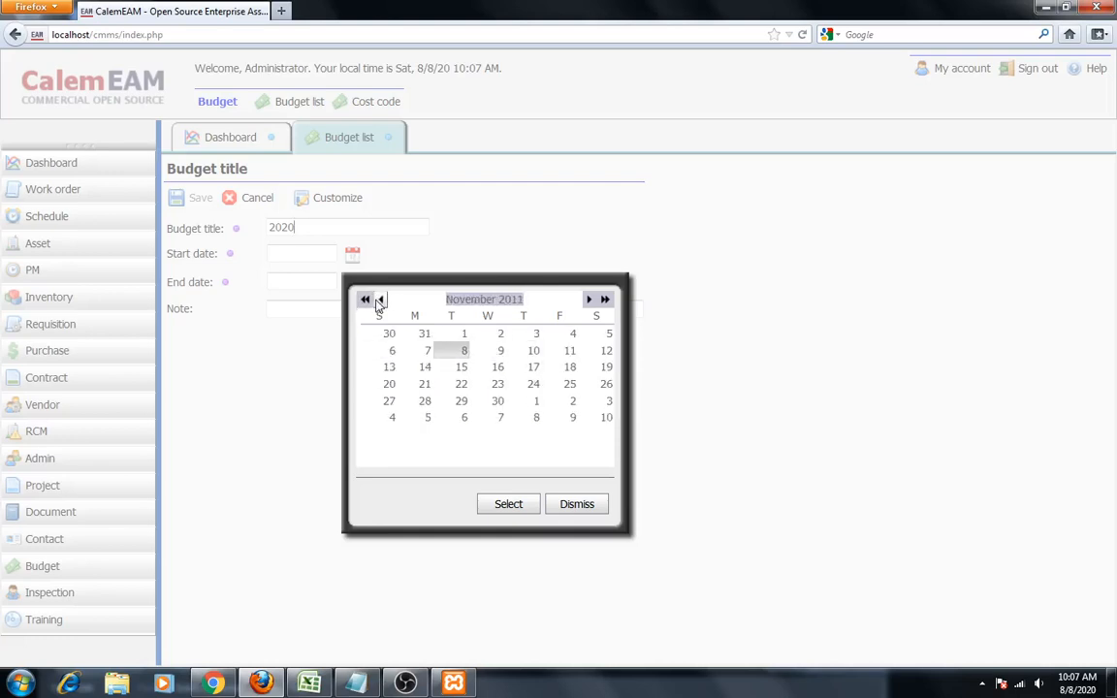
pyautogui.click(589, 300)
pyautogui.click(588, 300)
pyautogui.click(589, 300)
pyautogui.click(588, 300)
pyautogui.click(588, 300)
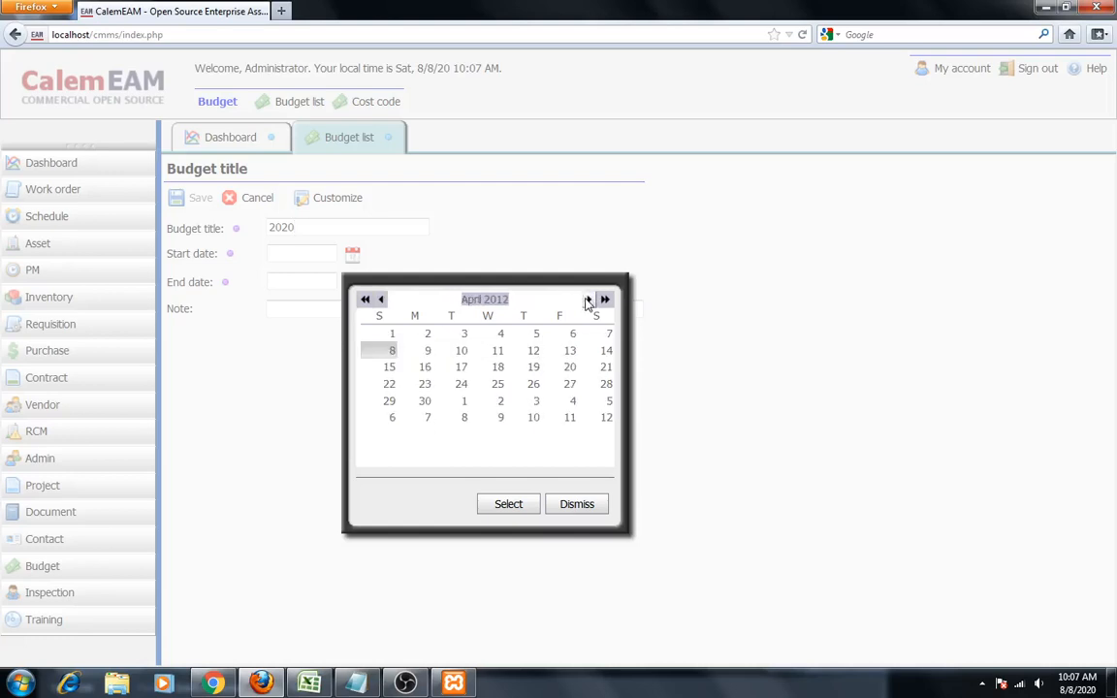
pyautogui.click(588, 300)
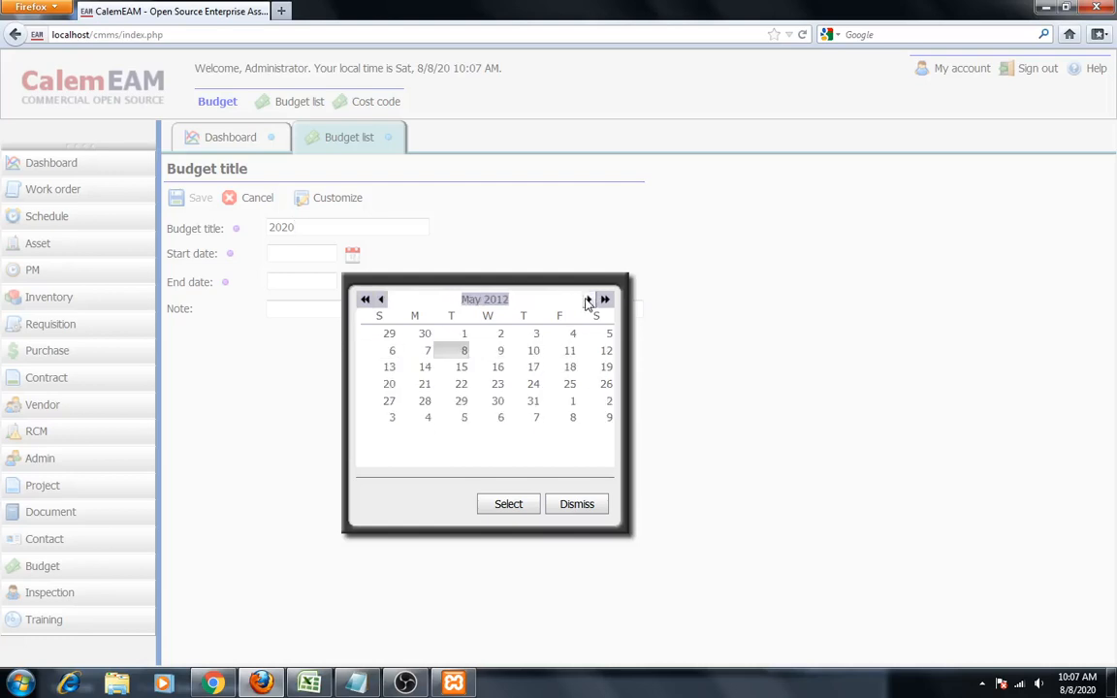
pyautogui.click(588, 299)
pyautogui.click(588, 300)
pyautogui.click(587, 300)
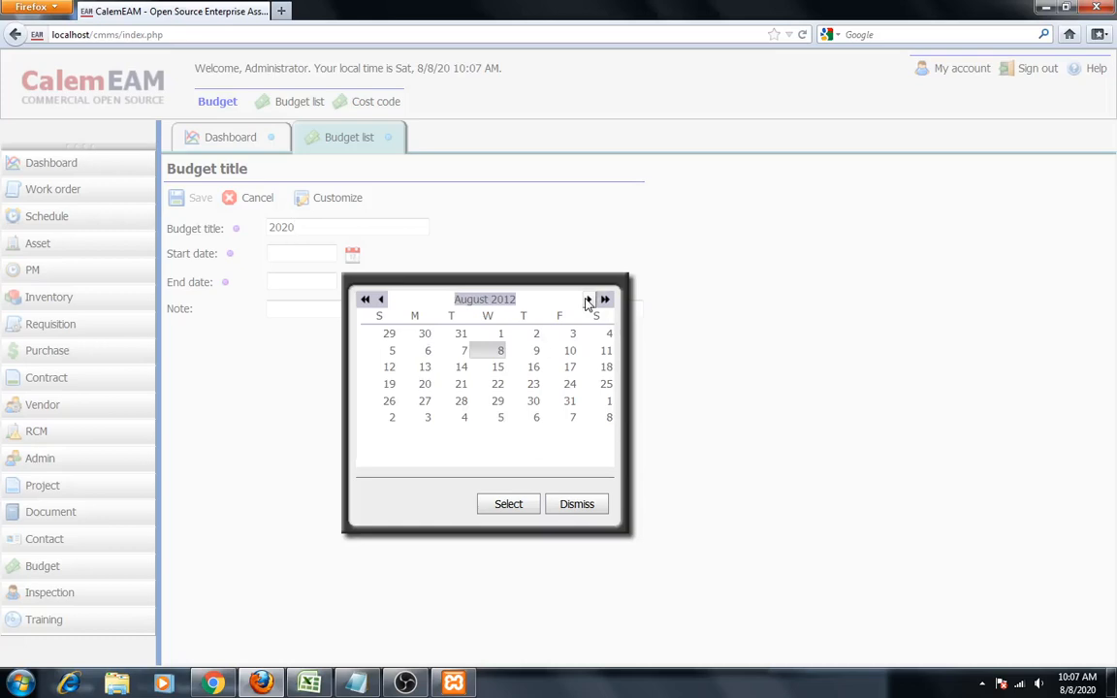
pyautogui.click(588, 301)
pyautogui.click(588, 301)
pyautogui.click(588, 301)
pyautogui.click(588, 300)
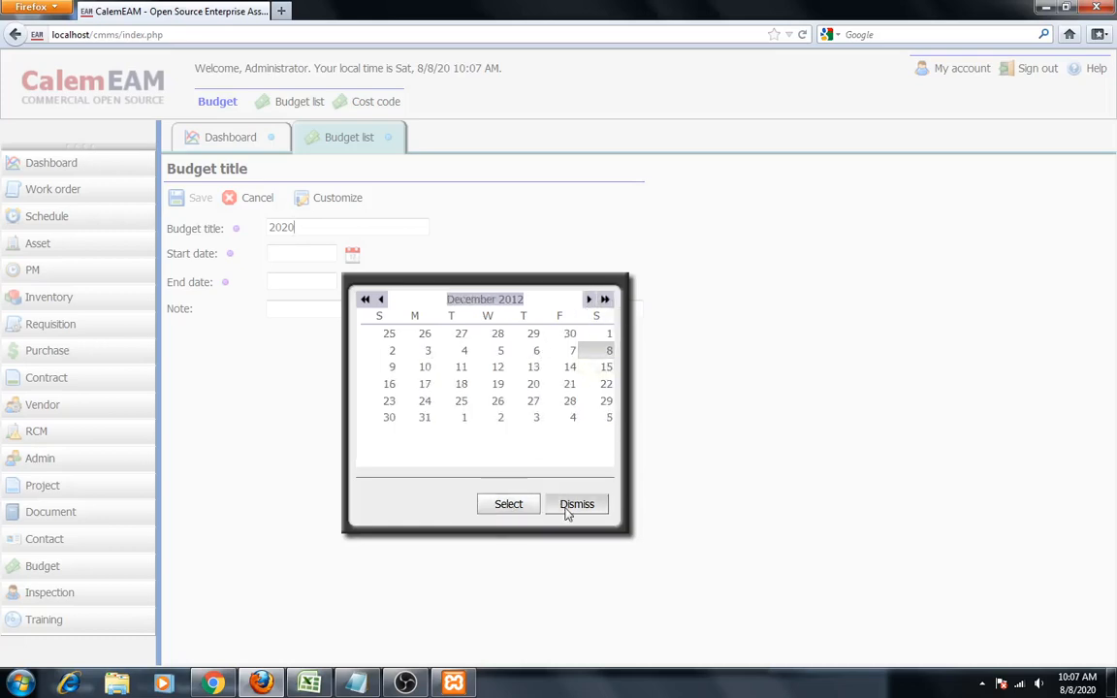
pyautogui.click(576, 504)
# Set the start date of the 2020 budget title to January 1, 2020
pyautogui.click(354, 259)
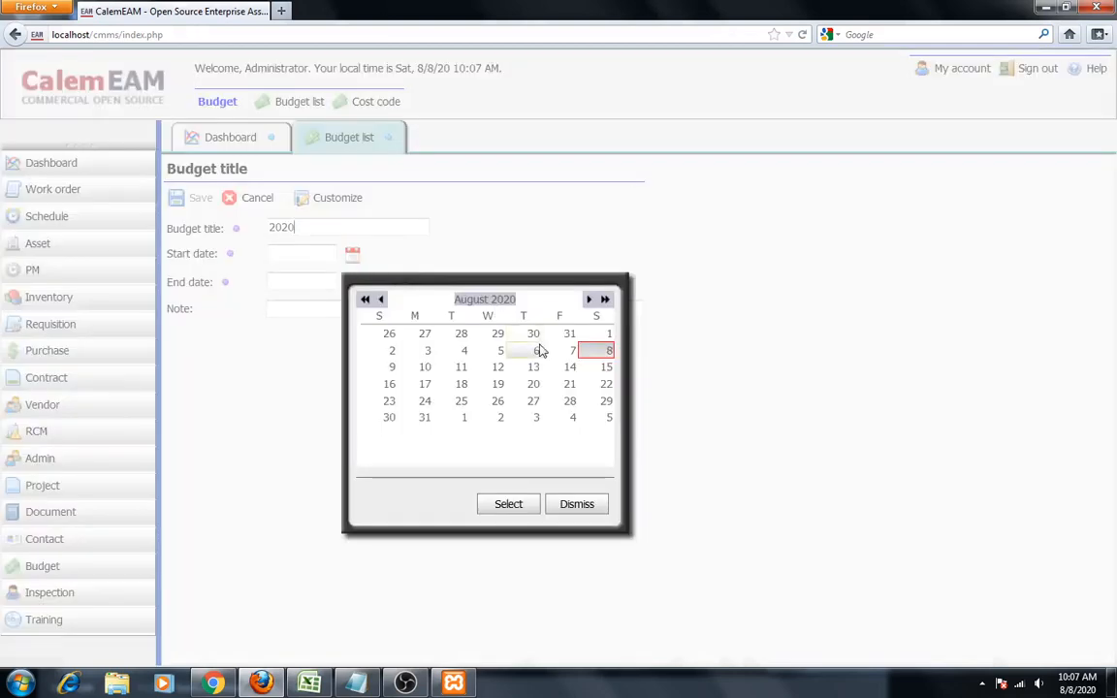
pyautogui.click(364, 299)
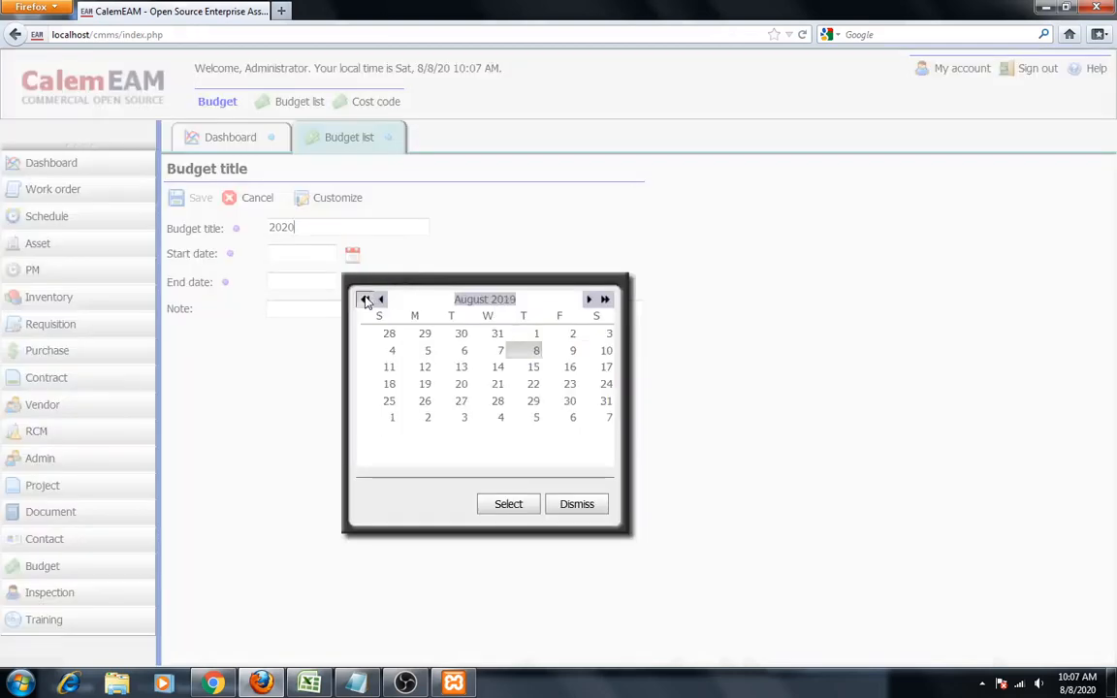
pyautogui.click(364, 299)
pyautogui.click(365, 300)
pyautogui.click(364, 300)
pyautogui.click(365, 299)
pyautogui.click(365, 300)
pyautogui.click(365, 299)
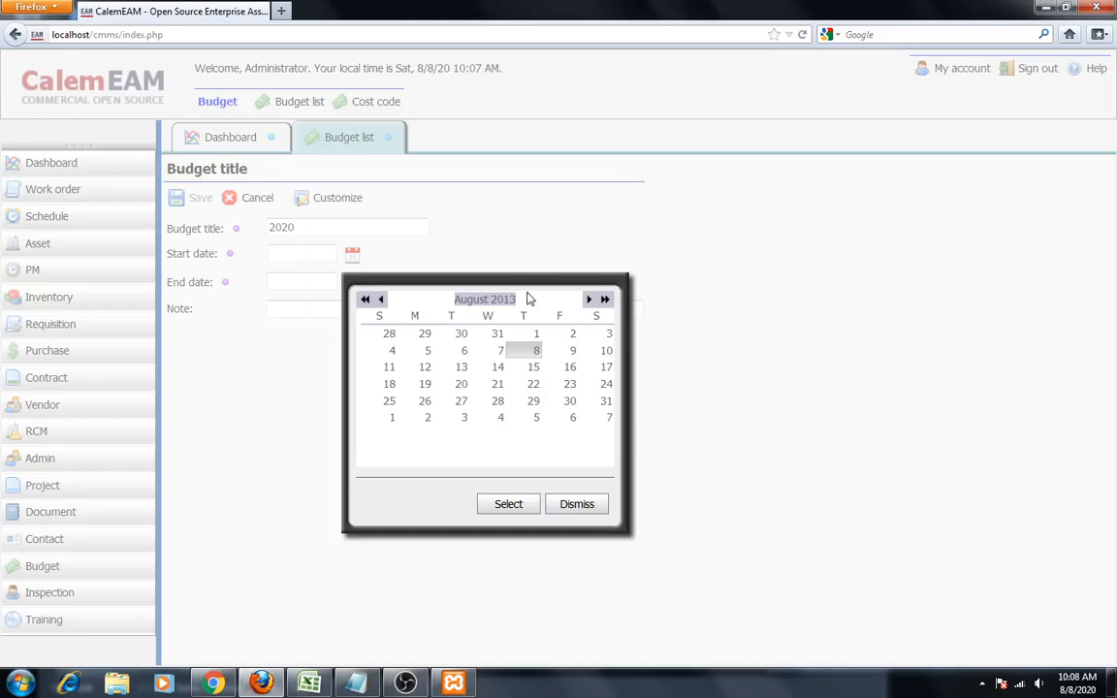
pyautogui.click(589, 299)
pyautogui.click(589, 300)
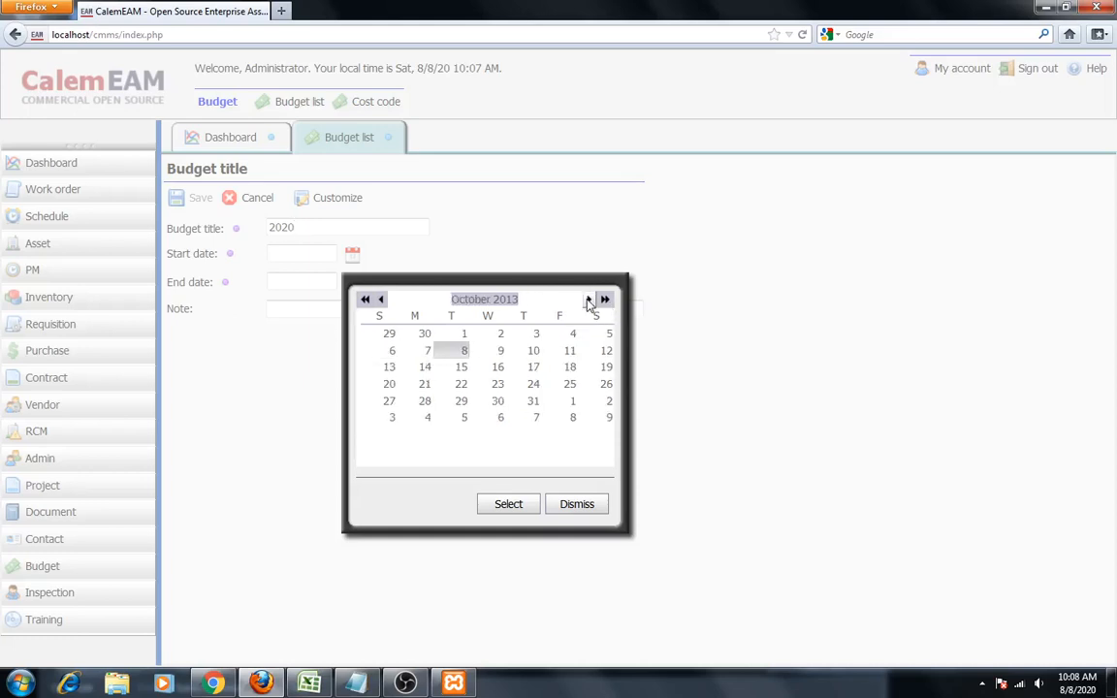
pyautogui.click(589, 300)
pyautogui.click(588, 300)
pyautogui.click(589, 300)
pyautogui.click(589, 300)
pyautogui.click(589, 299)
pyautogui.click(589, 300)
pyautogui.click(589, 299)
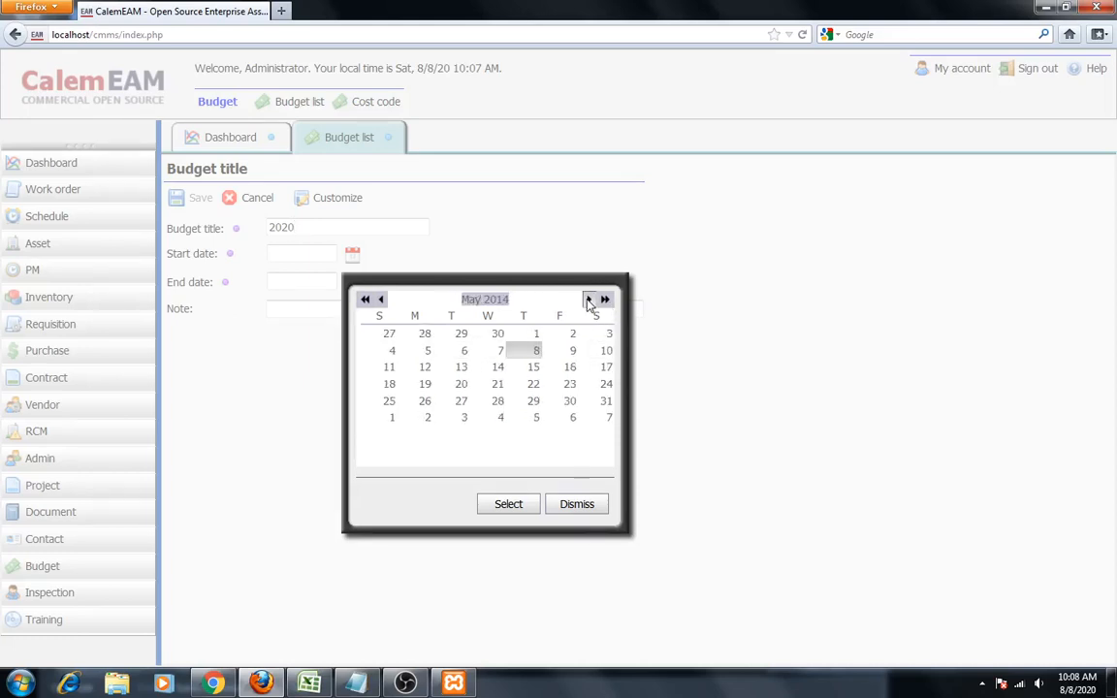
pyautogui.click(589, 300)
pyautogui.doubleClick(589, 300)
pyautogui.click(589, 300)
pyautogui.doubleClick(589, 300)
pyautogui.doubleClick(589, 300)
pyautogui.click(589, 300)
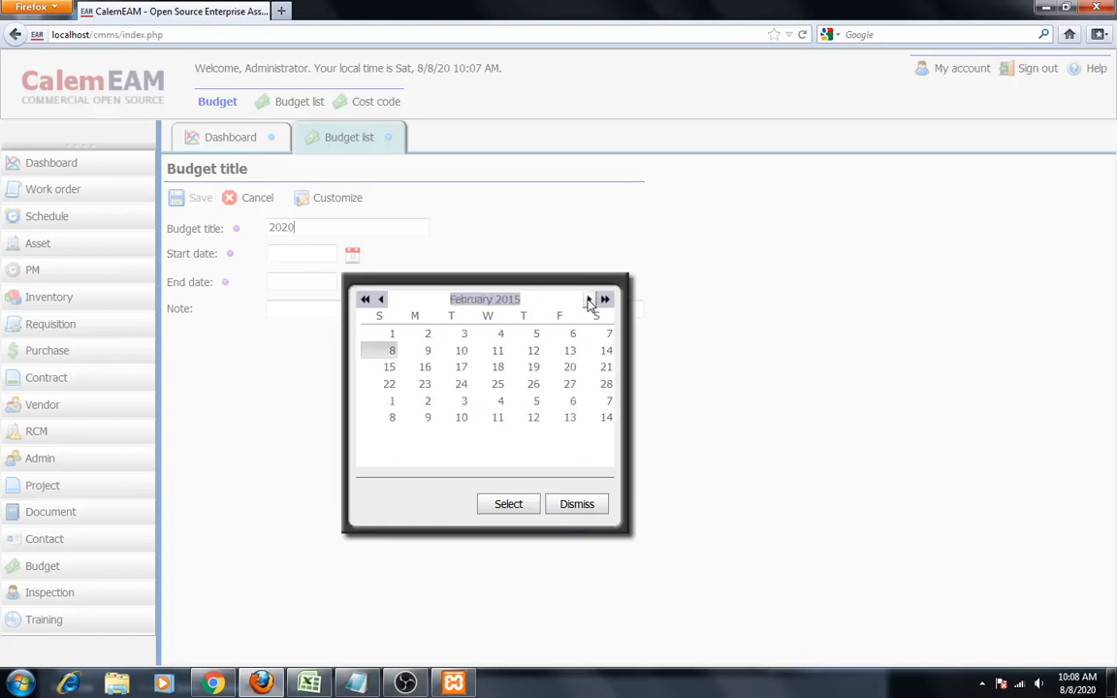
pyautogui.doubleClick(589, 299)
pyautogui.tripleClick(589, 299)
pyautogui.doubleClick(589, 299)
pyautogui.click(589, 300)
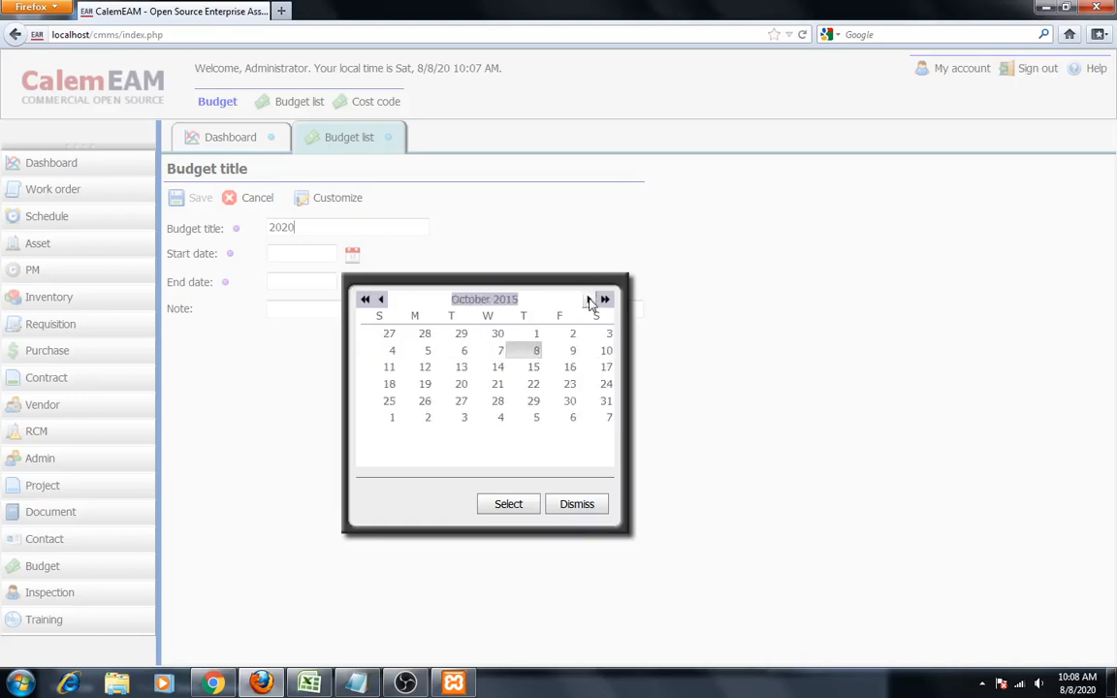
pyautogui.doubleClick(589, 299)
pyautogui.doubleClick(588, 300)
pyautogui.tripleClick(588, 300)
pyautogui.click(589, 300)
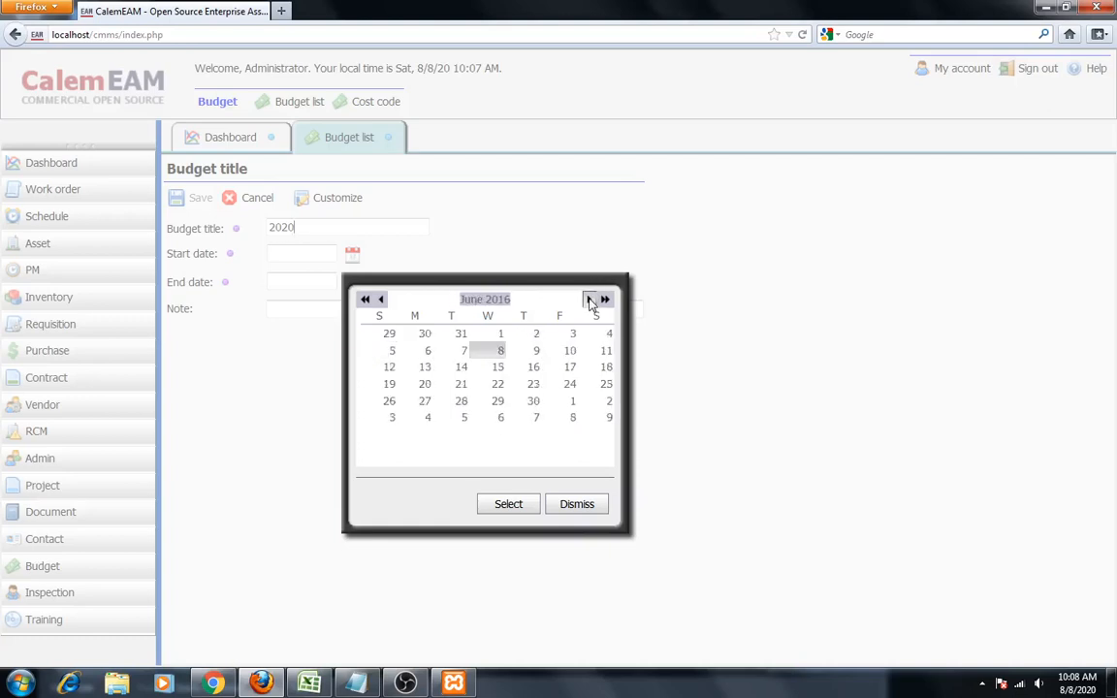
pyautogui.doubleClick(589, 299)
pyautogui.tripleClick(588, 300)
pyautogui.doubleClick(589, 300)
pyautogui.doubleClick(588, 299)
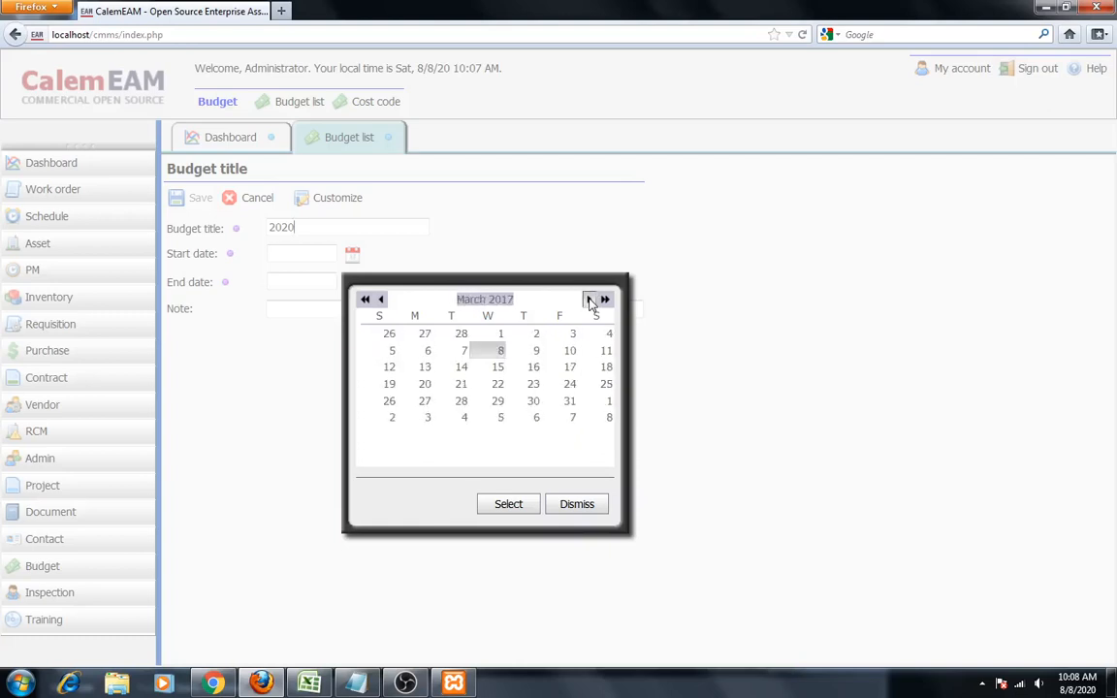
pyautogui.click(589, 300)
pyautogui.tripleClick(589, 299)
pyautogui.doubleClick(589, 300)
pyautogui.click(588, 300)
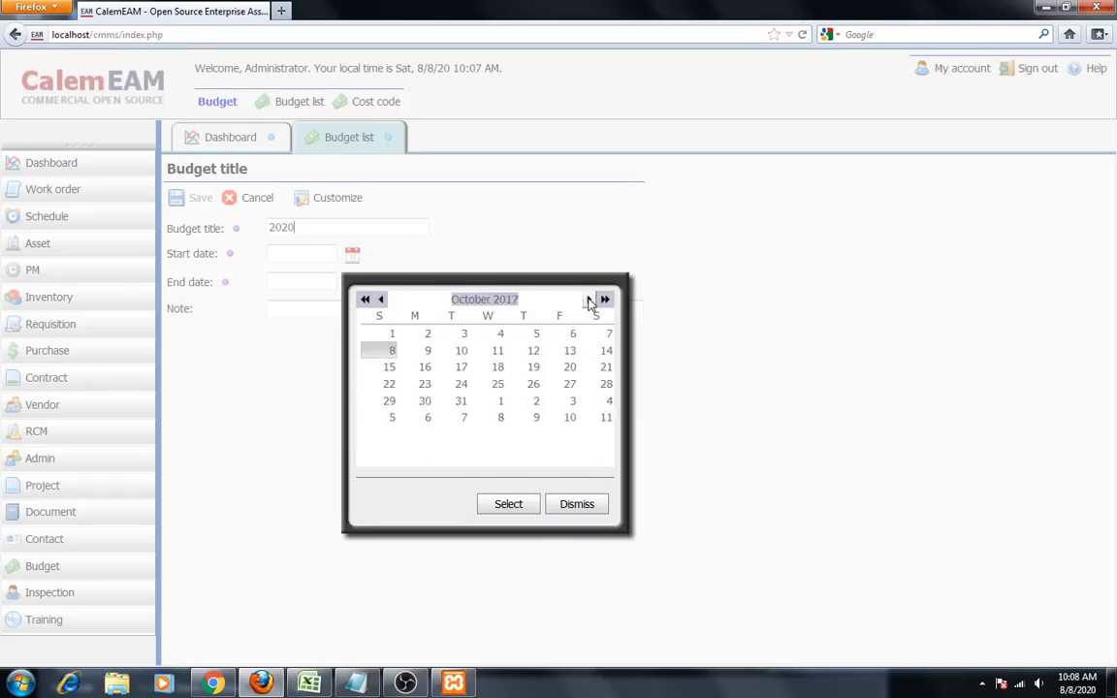
pyautogui.doubleClick(589, 300)
pyautogui.doubleClick(589, 300)
pyautogui.doubleClick(589, 299)
pyautogui.click(589, 299)
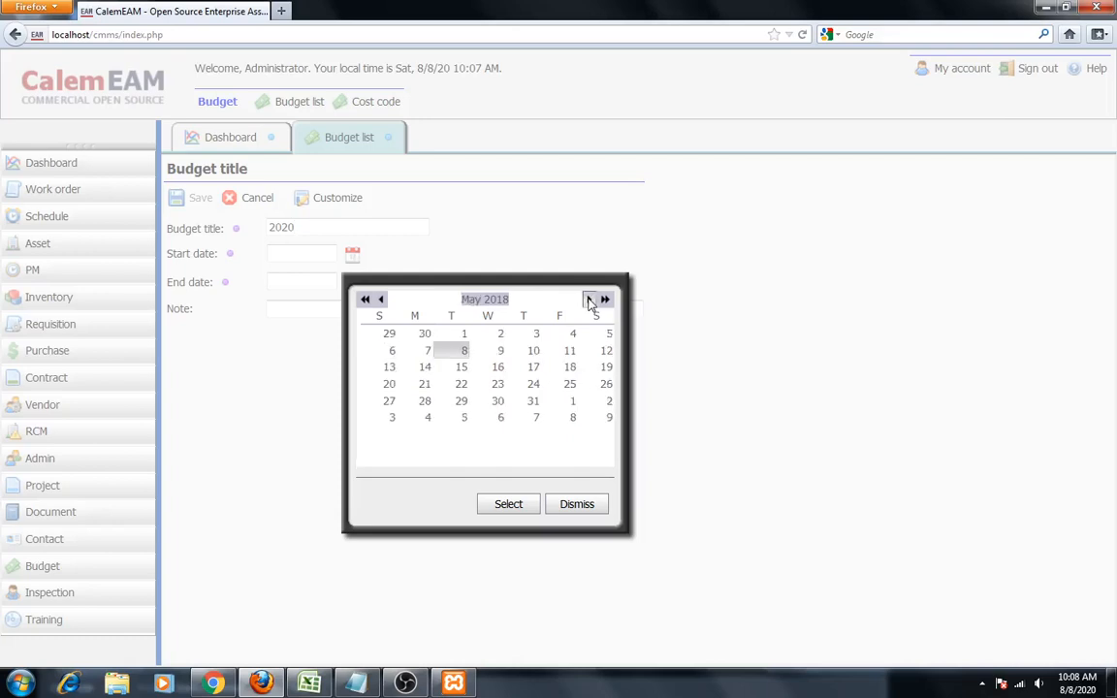
pyautogui.tripleClick(589, 299)
pyautogui.doubleClick(589, 300)
pyautogui.click(589, 299)
pyautogui.tripleClick(589, 300)
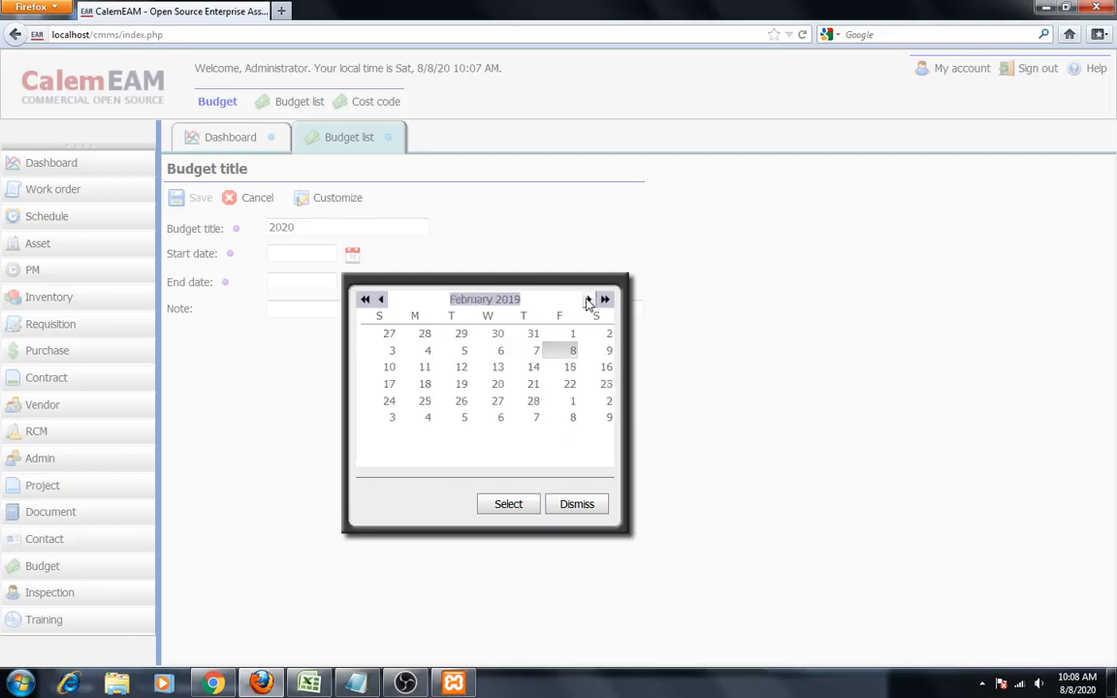
pyautogui.doubleClick(589, 299)
pyautogui.doubleClick(589, 300)
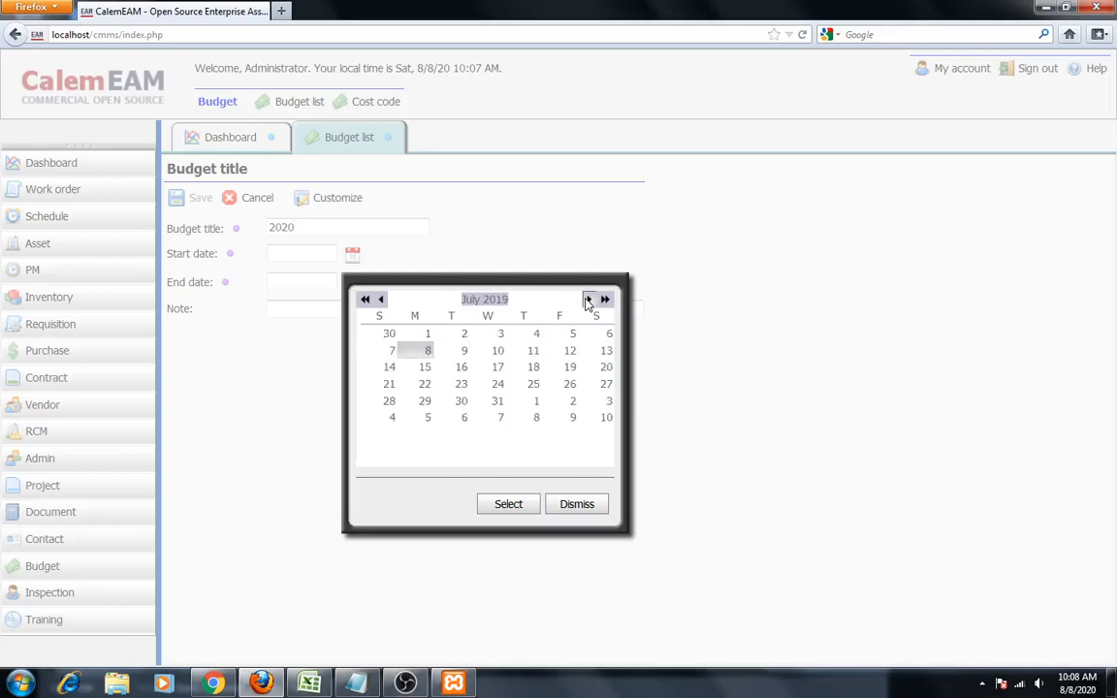
pyautogui.doubleClick(588, 300)
pyautogui.click(589, 299)
pyautogui.click(588, 300)
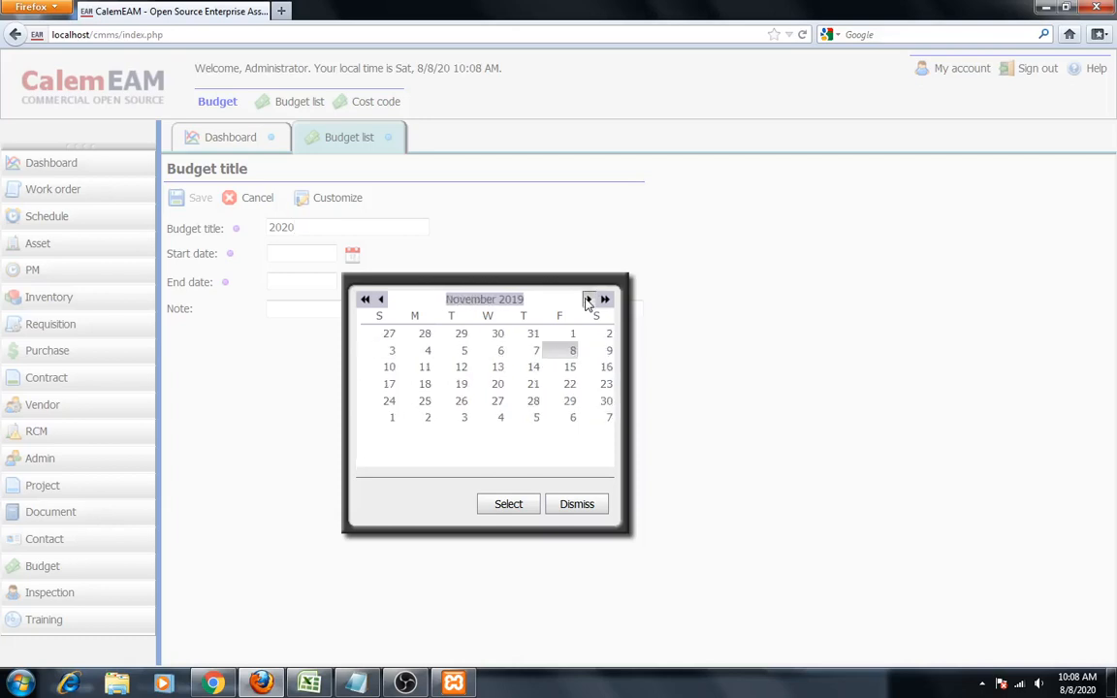
pyautogui.click(589, 300)
pyautogui.click(588, 300)
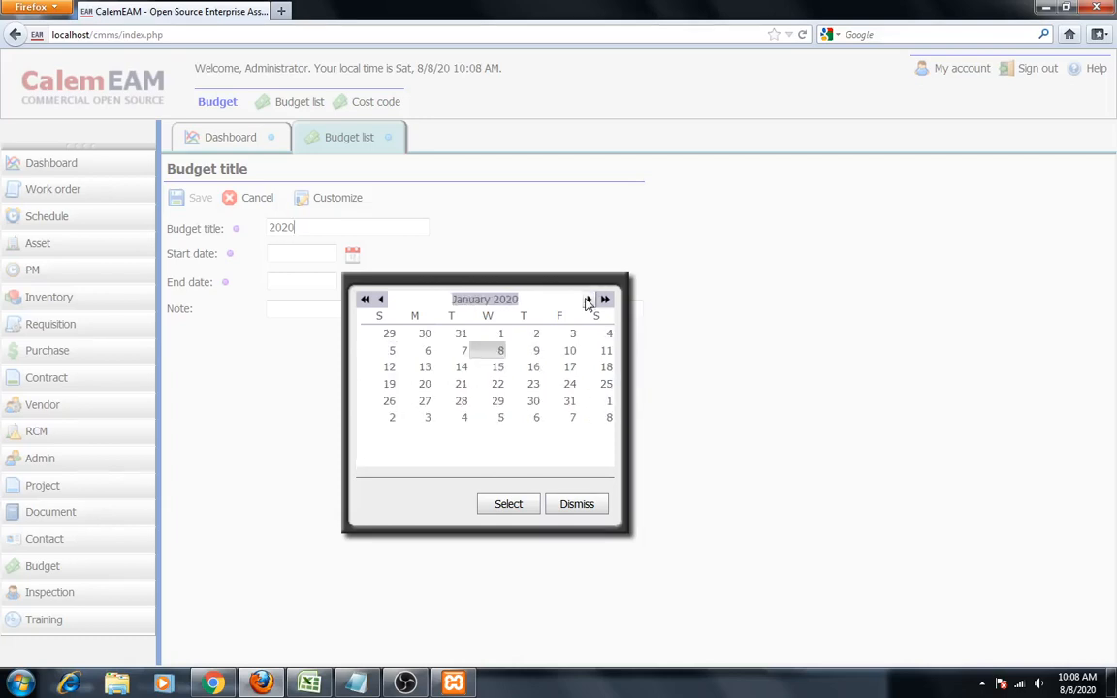
pyautogui.click(501, 333)
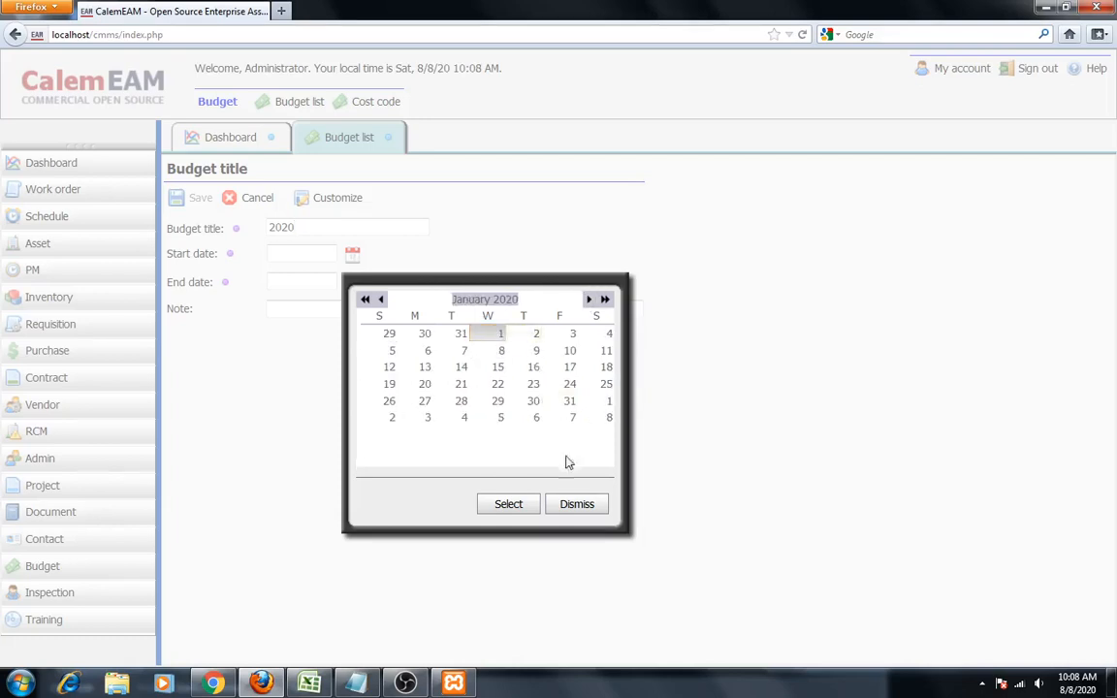
pyautogui.click(496, 506)
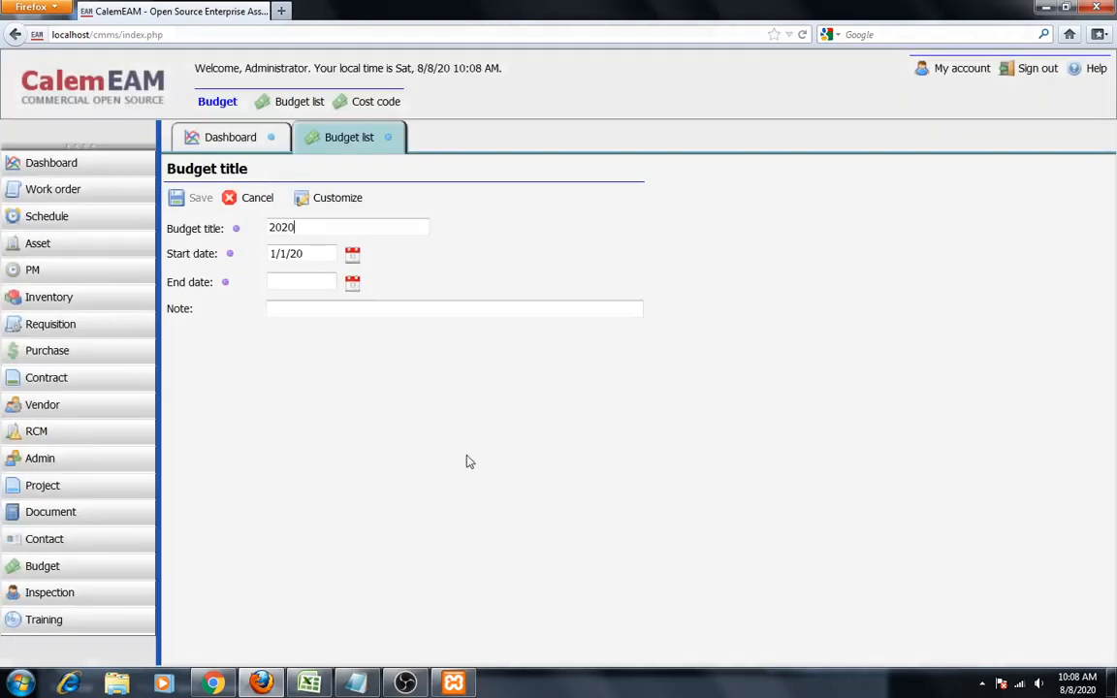
# Set the end date of the 2020 budget title to December 31, 2020
pyautogui.click(352, 283)
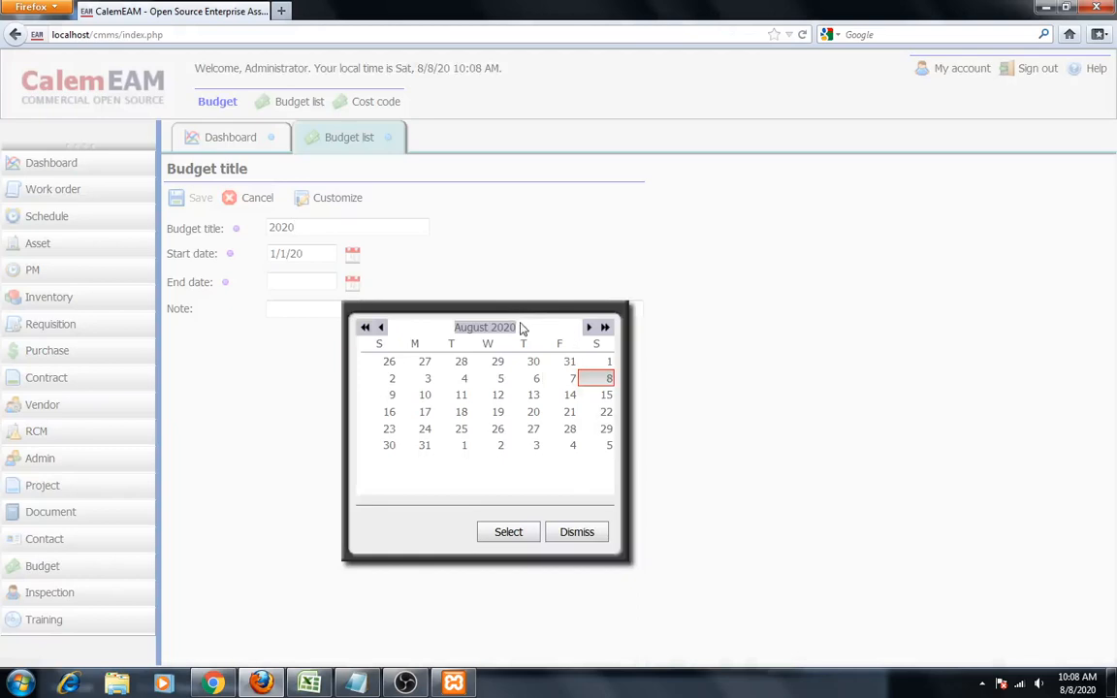
pyautogui.click(588, 328)
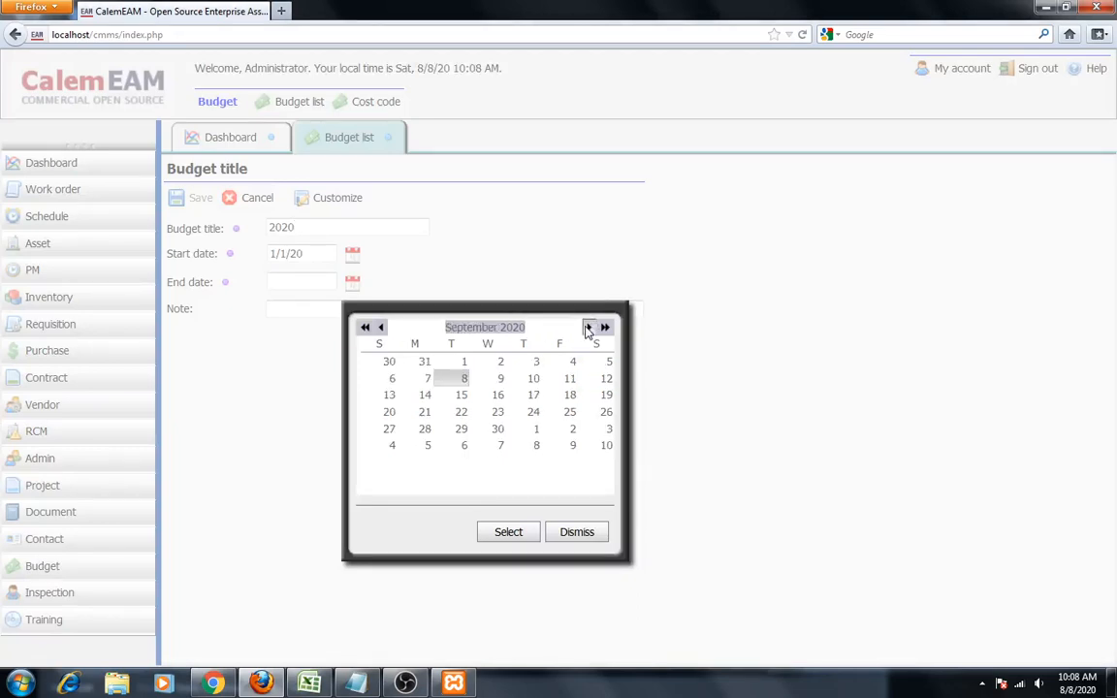
pyautogui.click(588, 328)
pyautogui.click(587, 328)
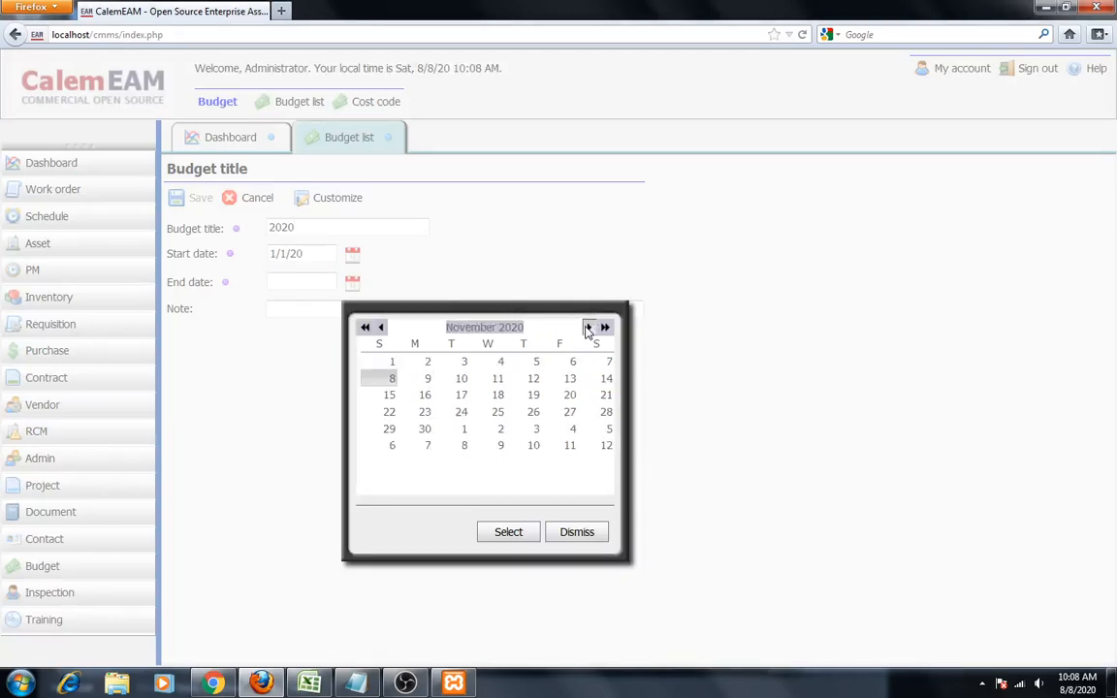
pyautogui.click(587, 327)
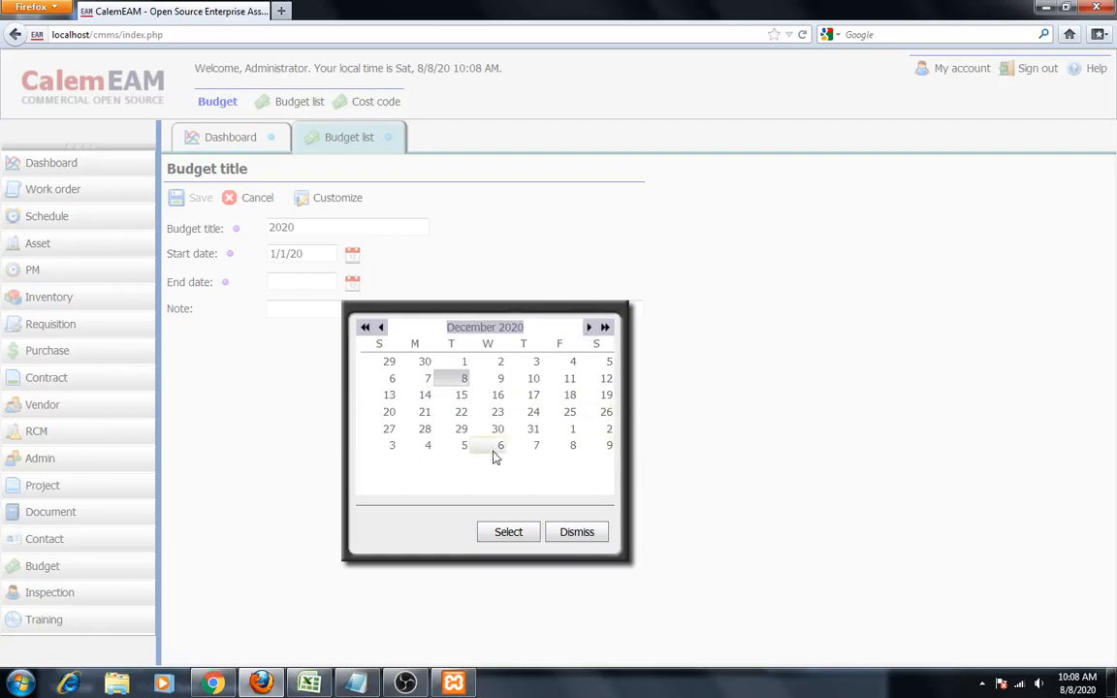
pyautogui.click(533, 430)
pyautogui.click(509, 532)
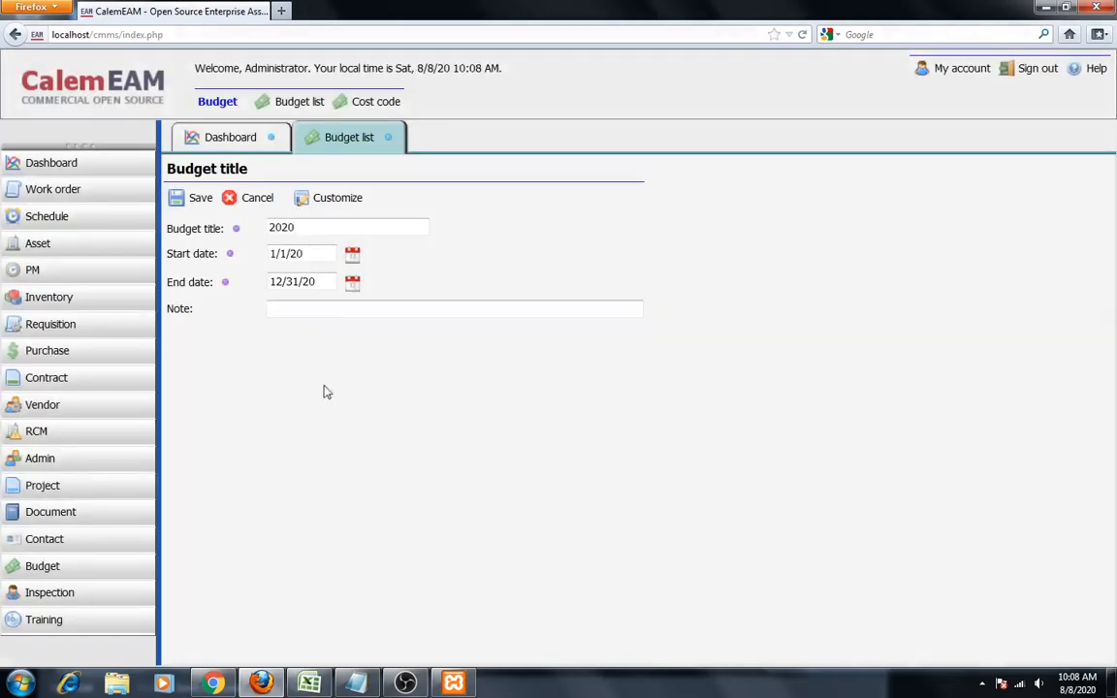
# Enter the note ANGGARAN TAHUN 2020 for the budget title and save it
pyautogui.click(309, 309)
pyautogui.write('ANGGARAN TAHU')
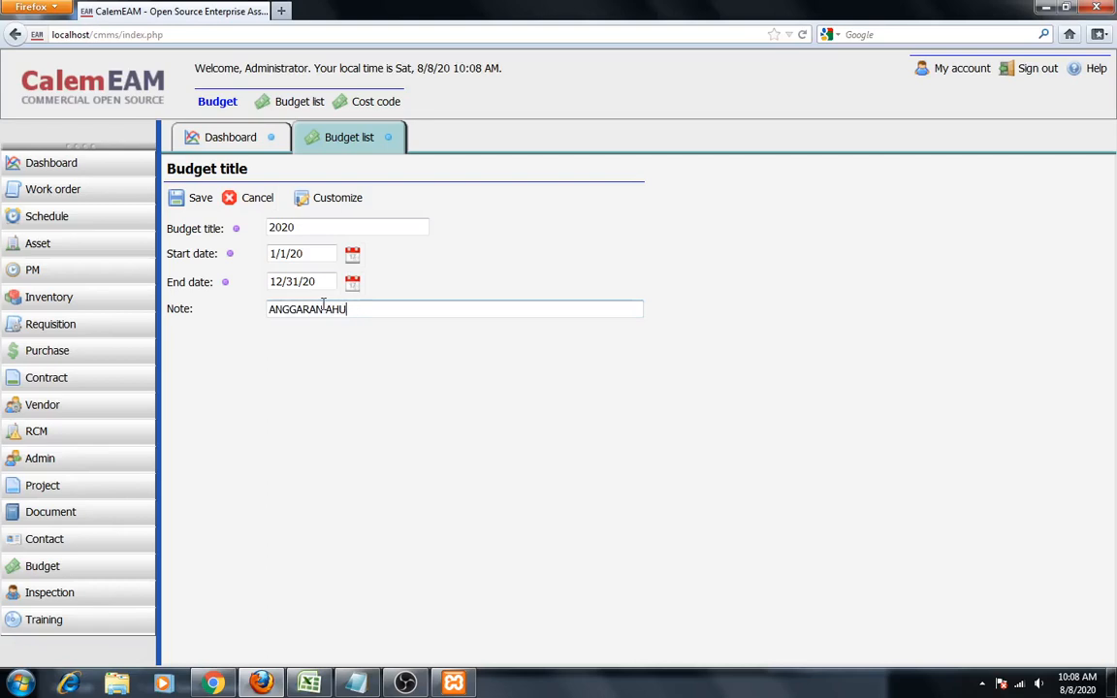
pyautogui.press('BackSpace')
pyautogui.press('BackSpace')
pyautogui.press('BackSpace')
pyautogui.press('BackSpace')
pyautogui.click(189, 198)
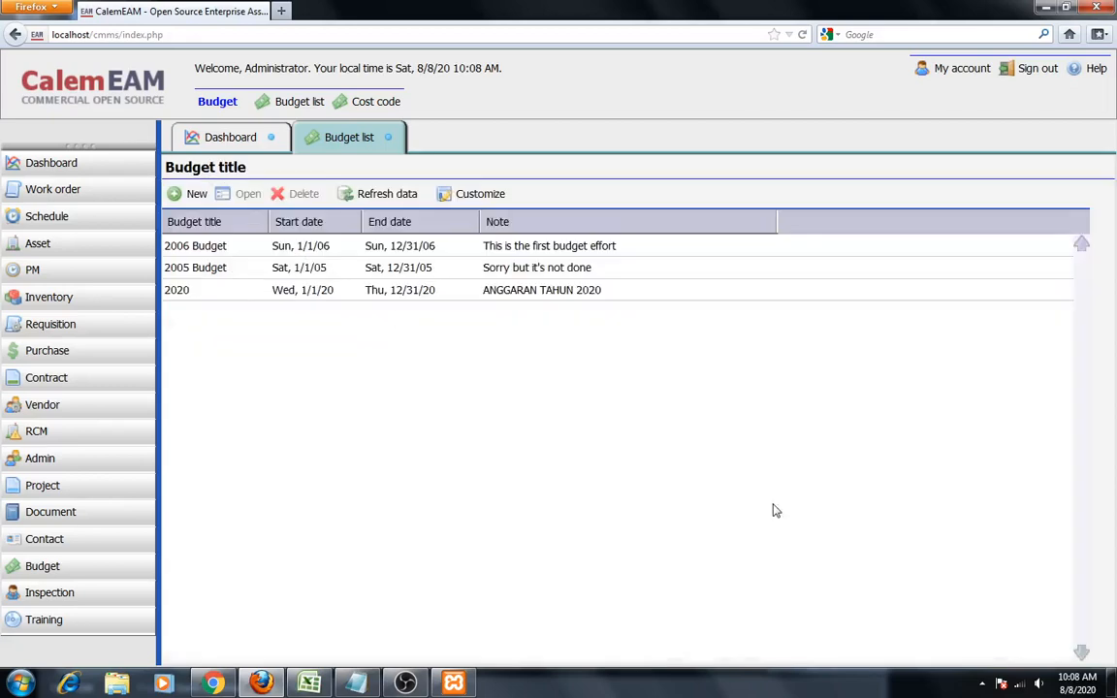
# Open the 2020 budget title and start a new budget under it named 2020
pyautogui.doubleClick(178, 291)
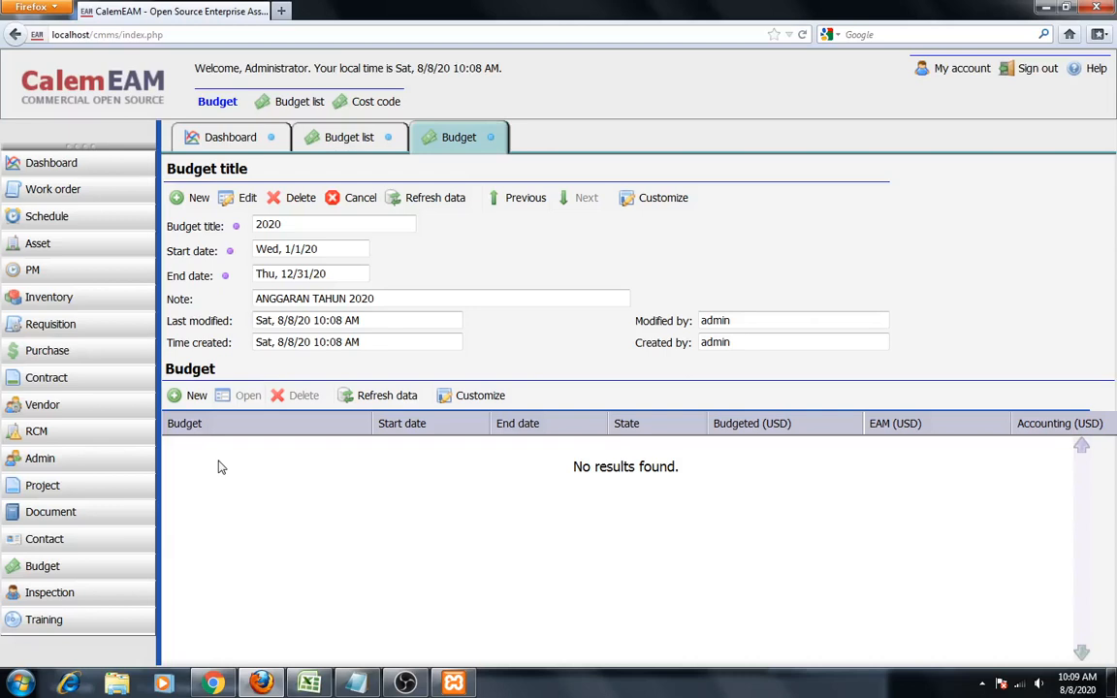
pyautogui.click(193, 395)
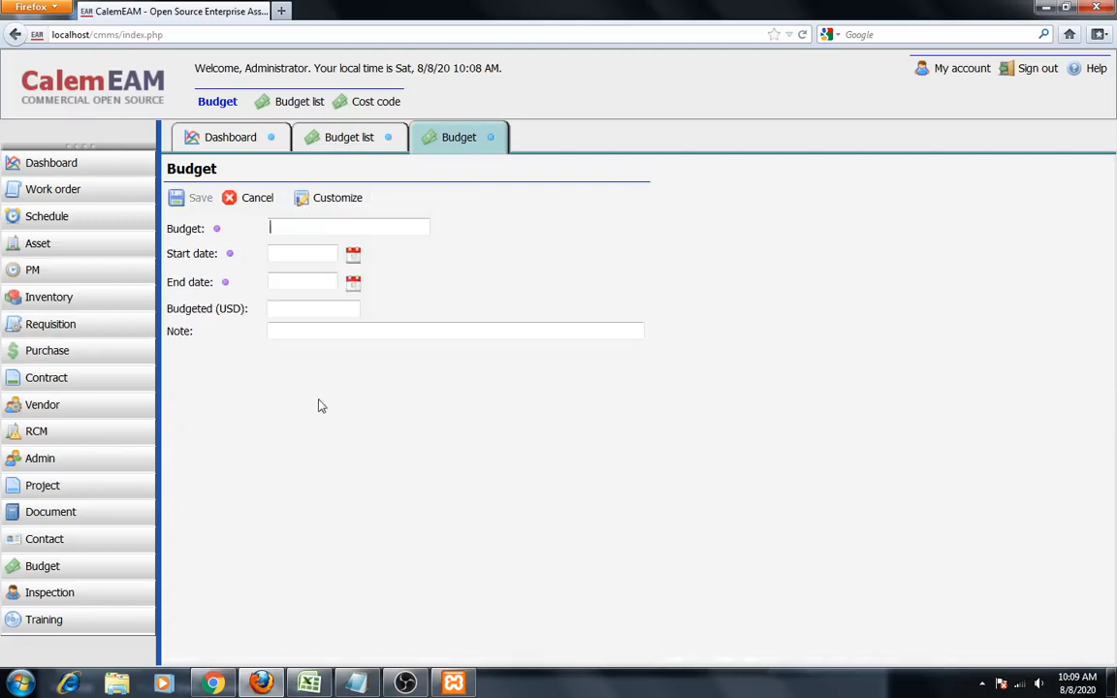
pyautogui.click(344, 335)
pyautogui.write('2020')
# Set the start date of the new 2020 budget to January 1, 2020
pyautogui.click(353, 256)
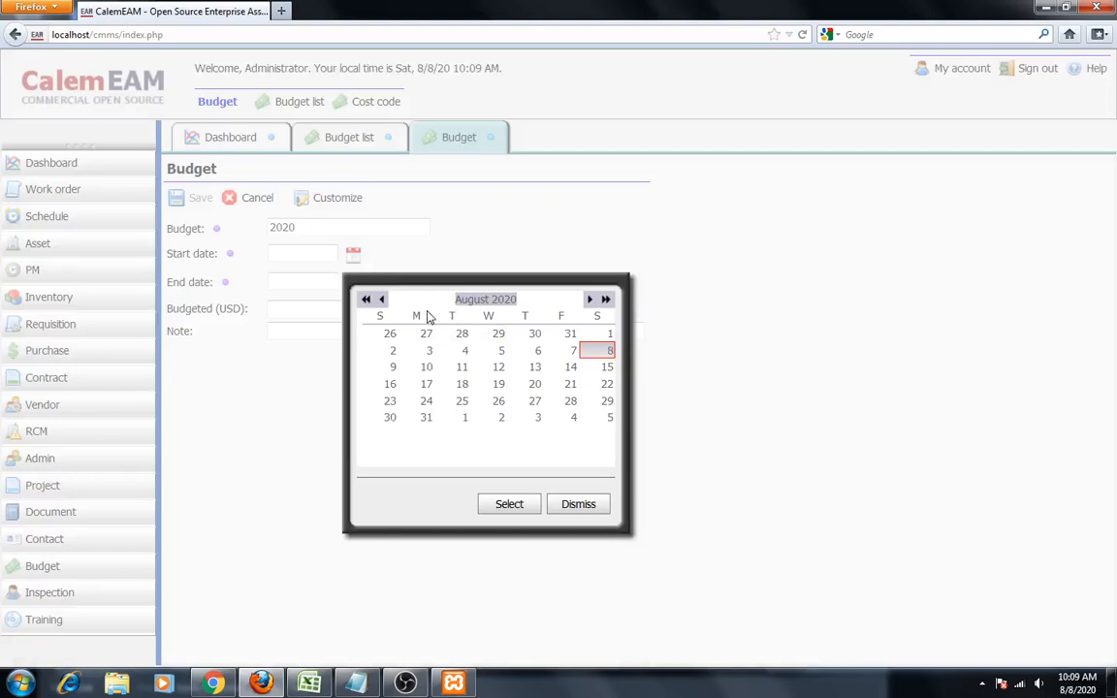
pyautogui.click(382, 301)
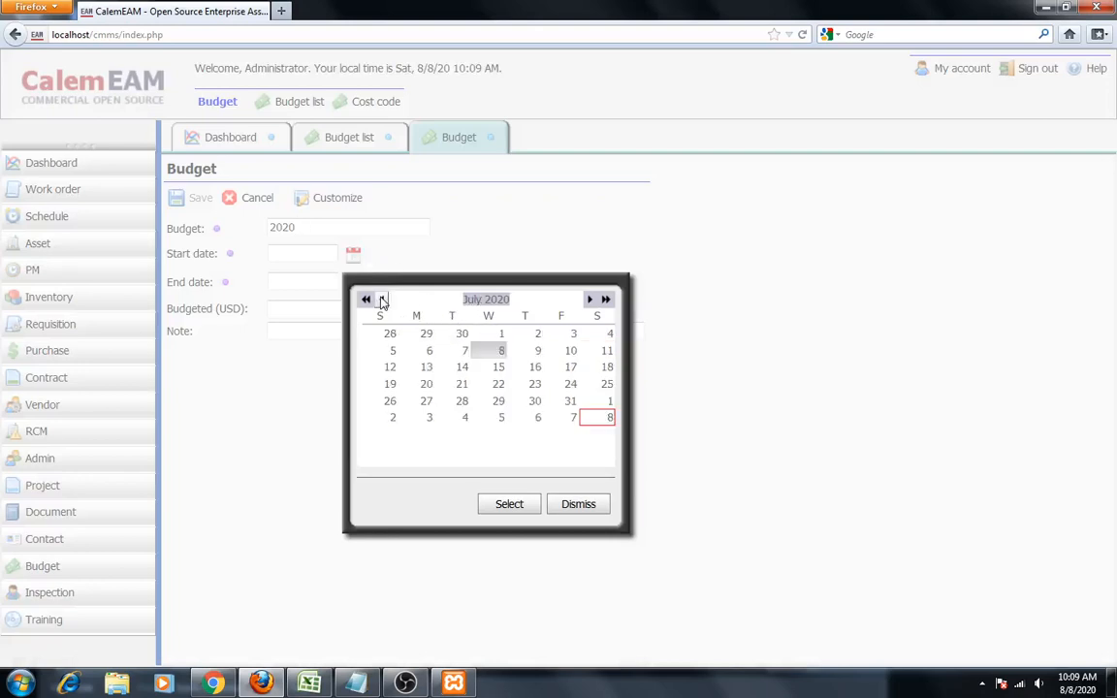
pyautogui.click(382, 301)
pyautogui.click(382, 301)
pyautogui.click(382, 301)
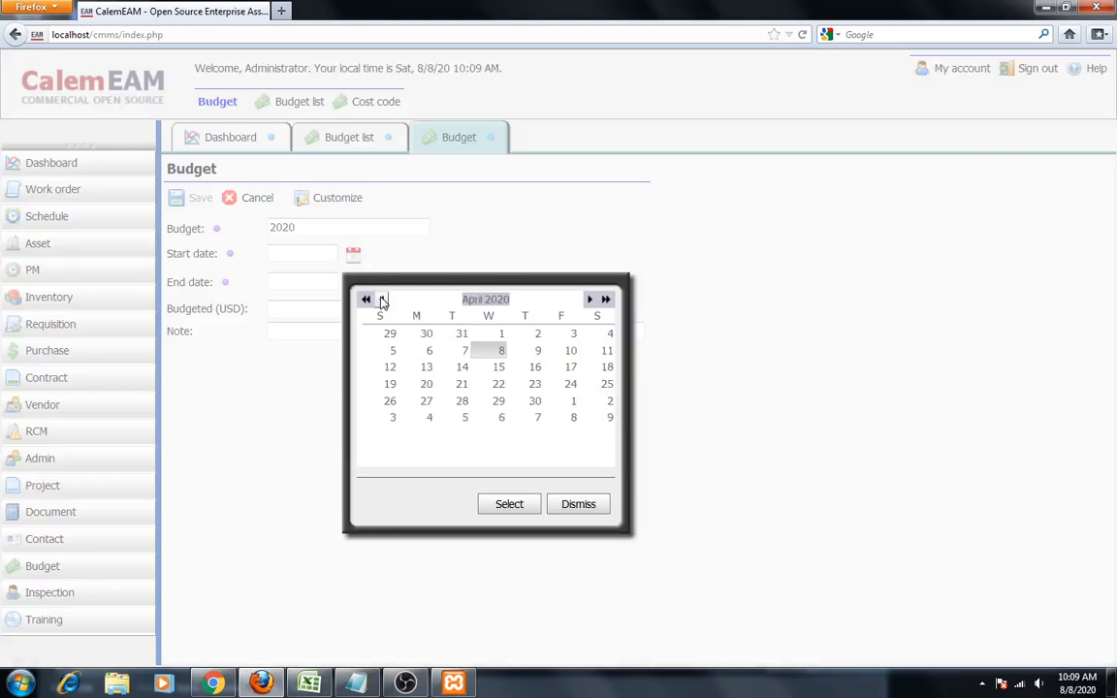
pyautogui.click(383, 301)
pyautogui.click(382, 300)
pyautogui.click(382, 301)
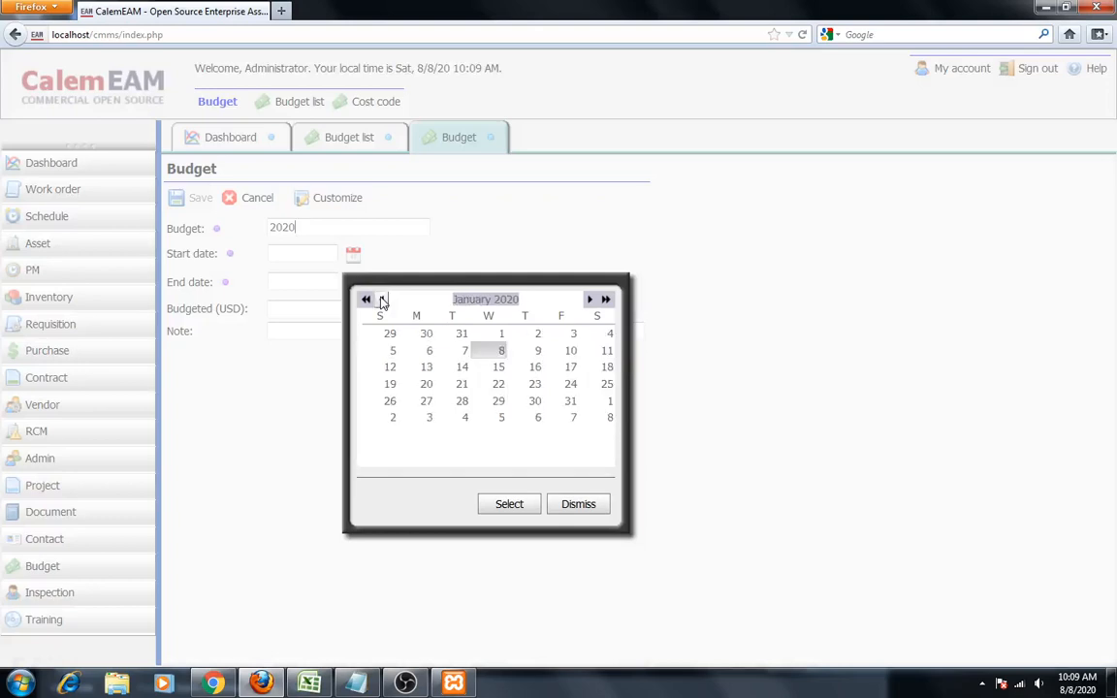
pyautogui.click(382, 300)
pyautogui.click(590, 300)
pyautogui.click(502, 335)
pyautogui.click(523, 509)
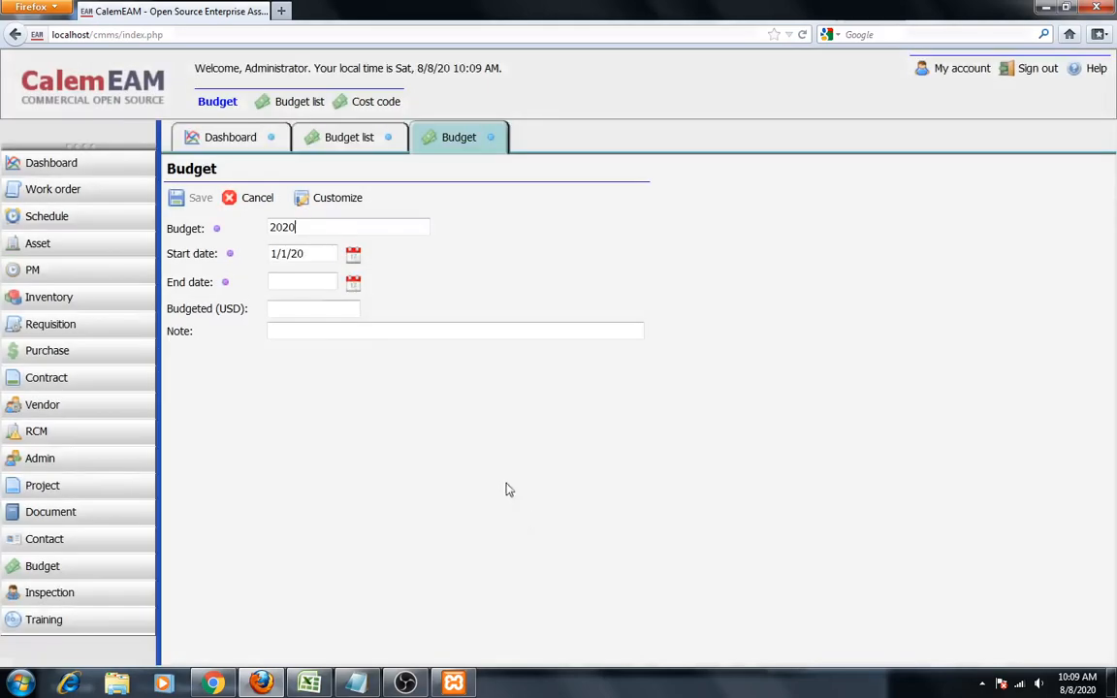
# Set the end date of the new 2020 budget to December 31, 2020
pyautogui.click(355, 282)
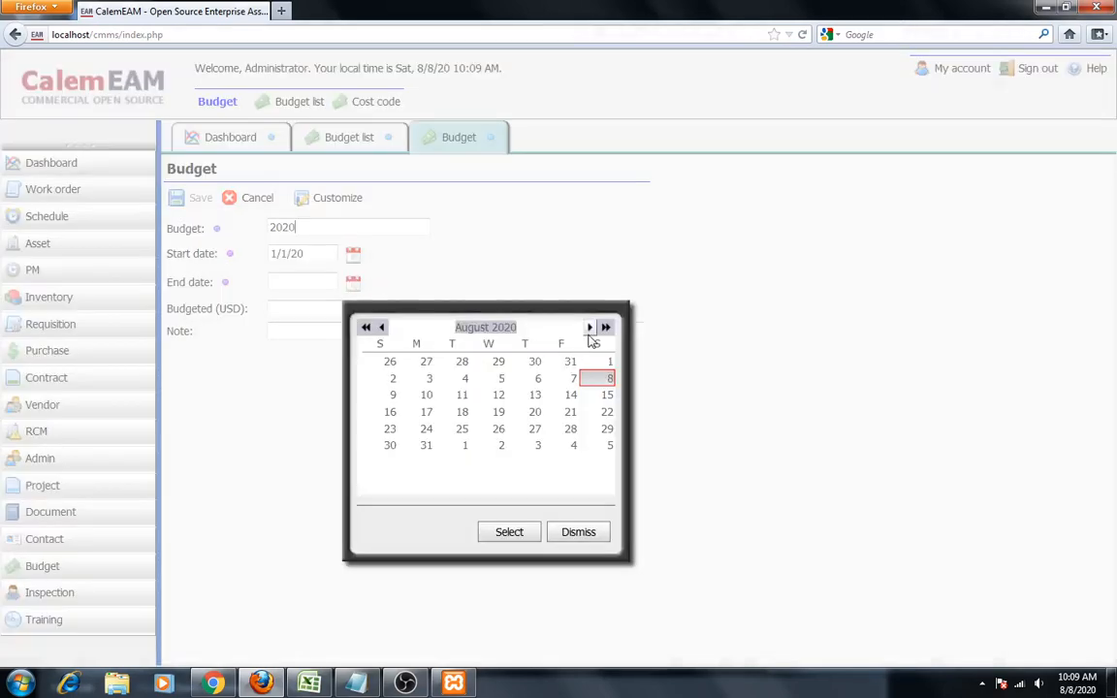
pyautogui.click(590, 328)
pyautogui.click(589, 328)
pyautogui.click(590, 328)
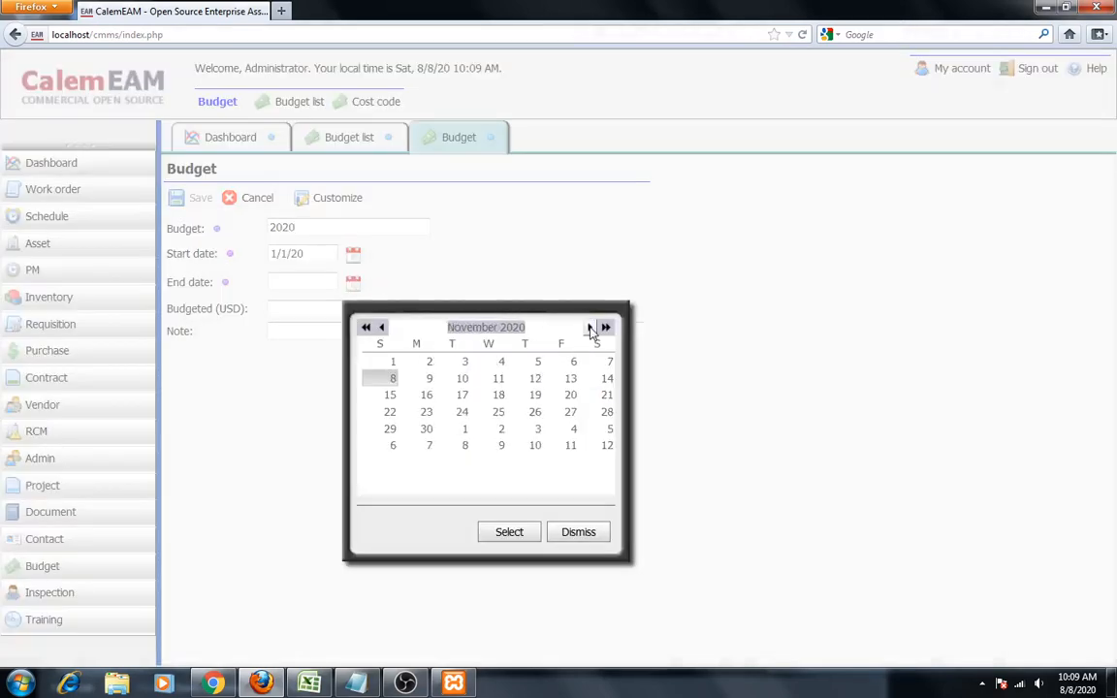
pyautogui.click(589, 328)
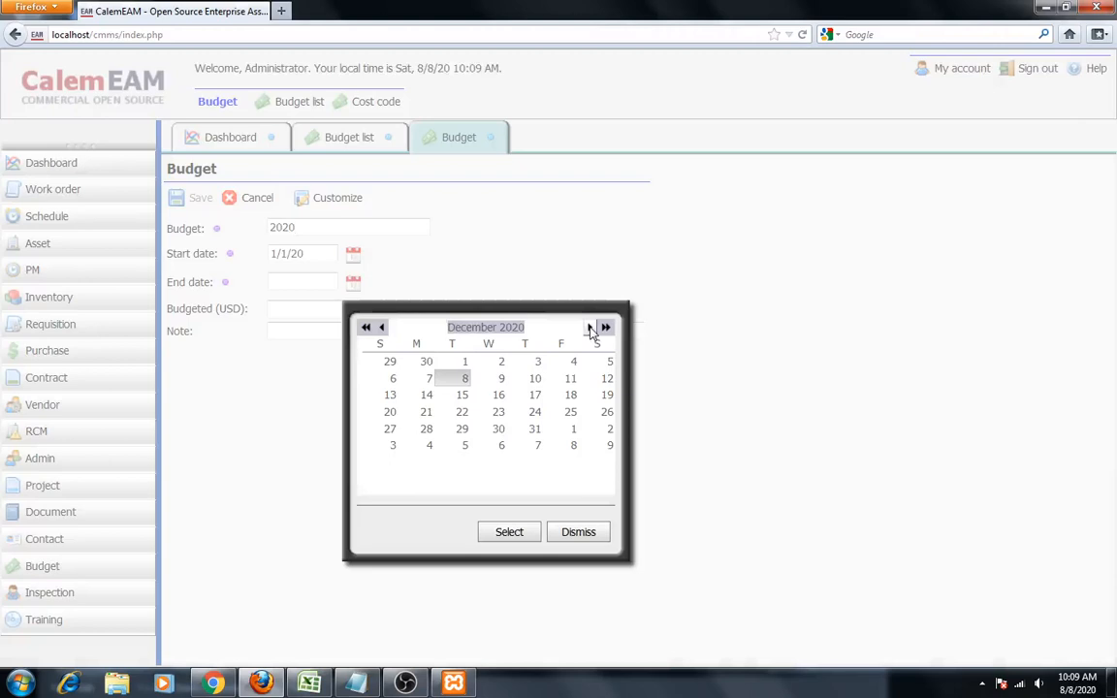
pyautogui.click(537, 429)
pyautogui.click(508, 533)
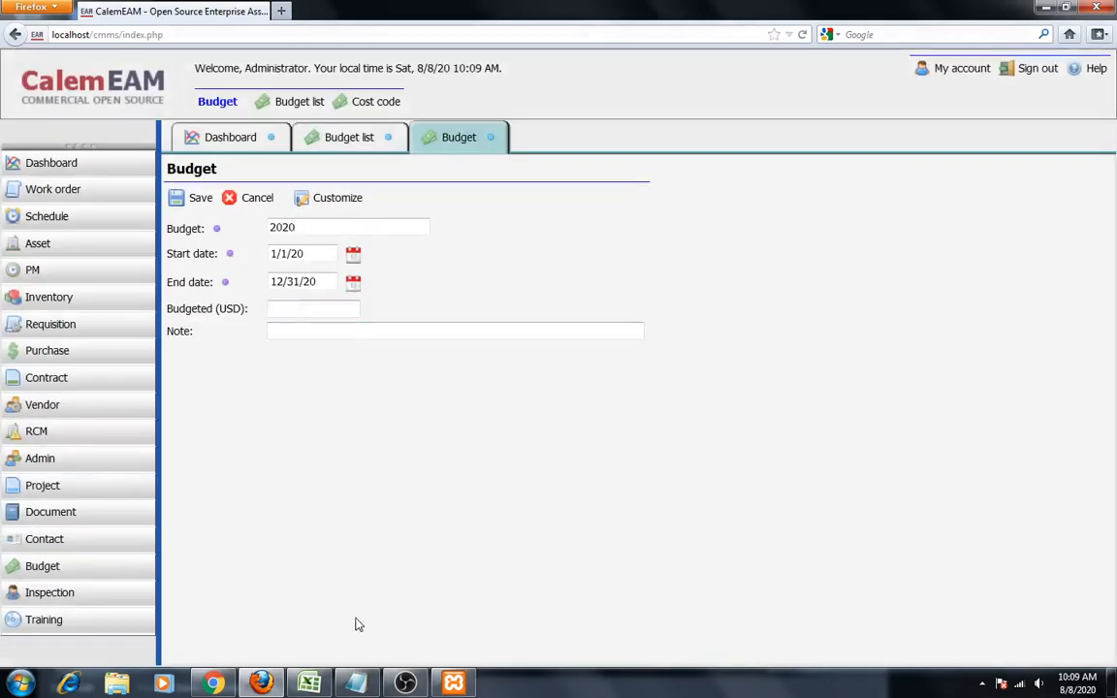
# Check the budget total in the Excel sheet and enter 399000000 as the budgeted amount in CalemEAM
pyautogui.click(310, 684)
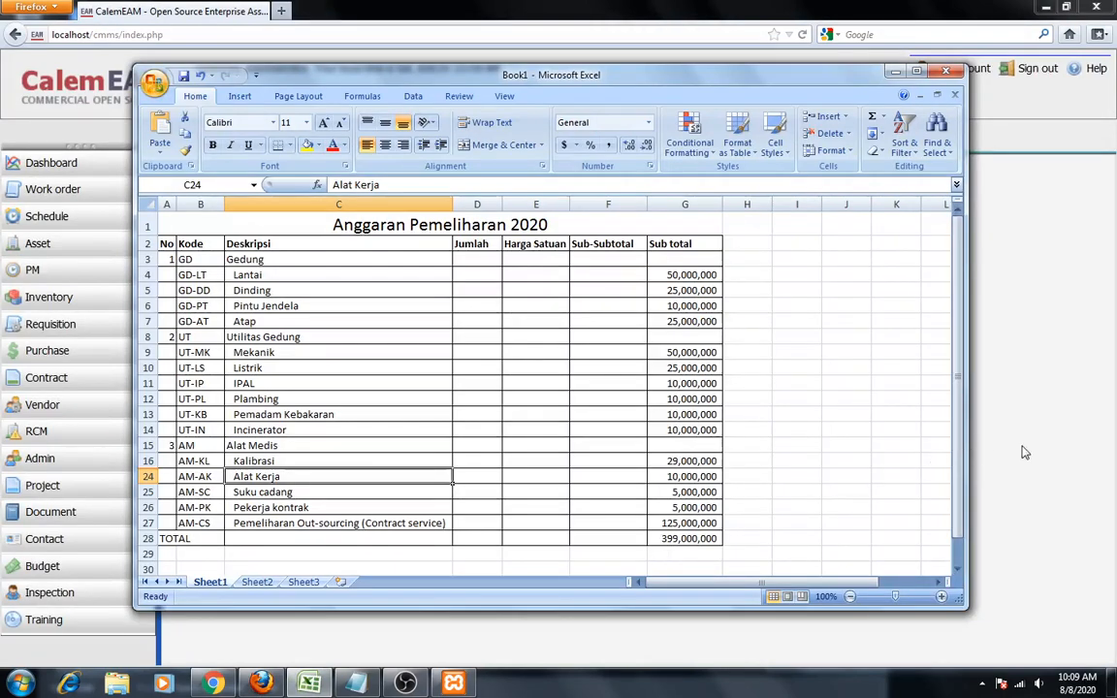
pyautogui.hotkey('alt', 'Tab')
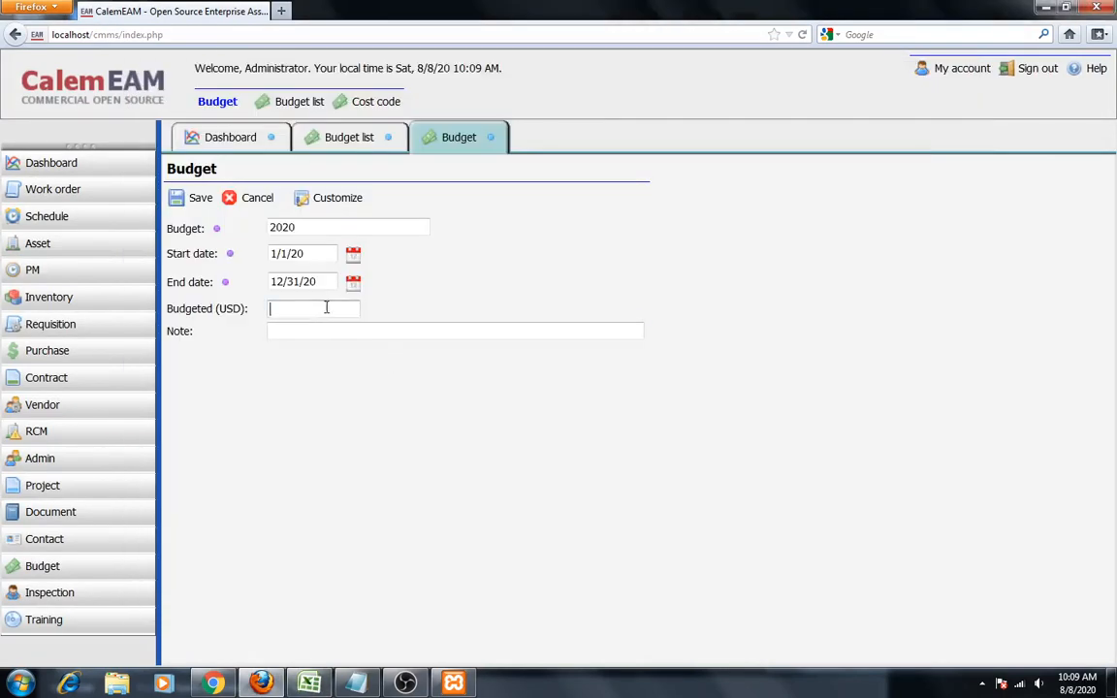
pyautogui.write('399000000')
# Enter the note ANGGARAN TAHUN 2020 for the budget and save it
pyautogui.click(440, 331)
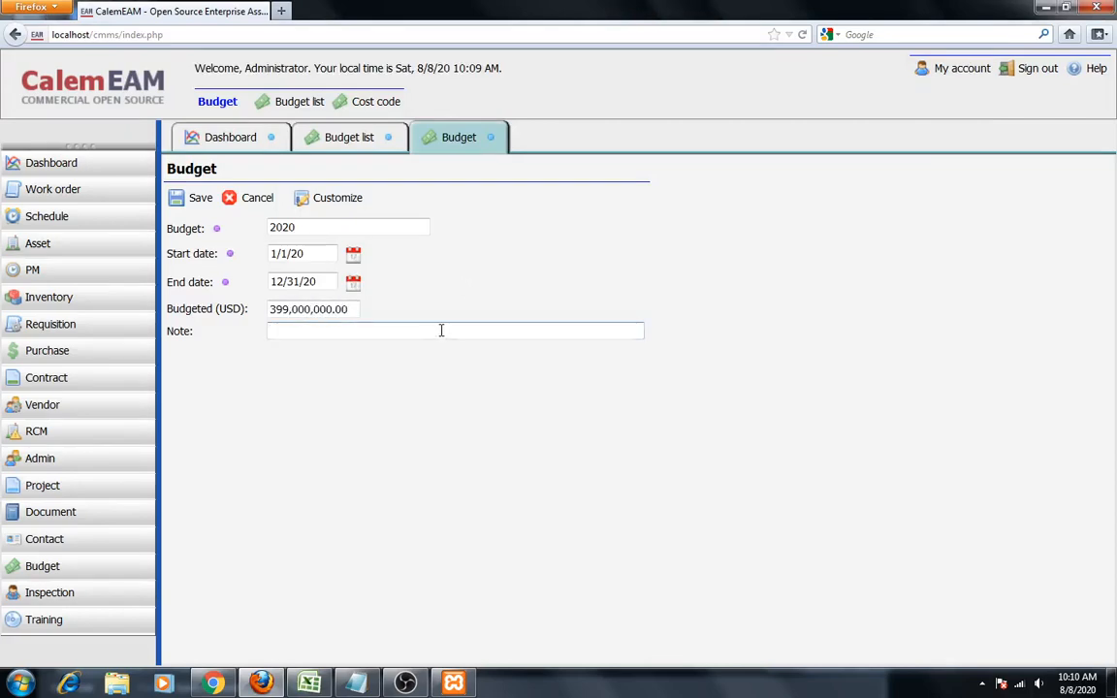
pyautogui.write('ANGGARAN TAHUN')
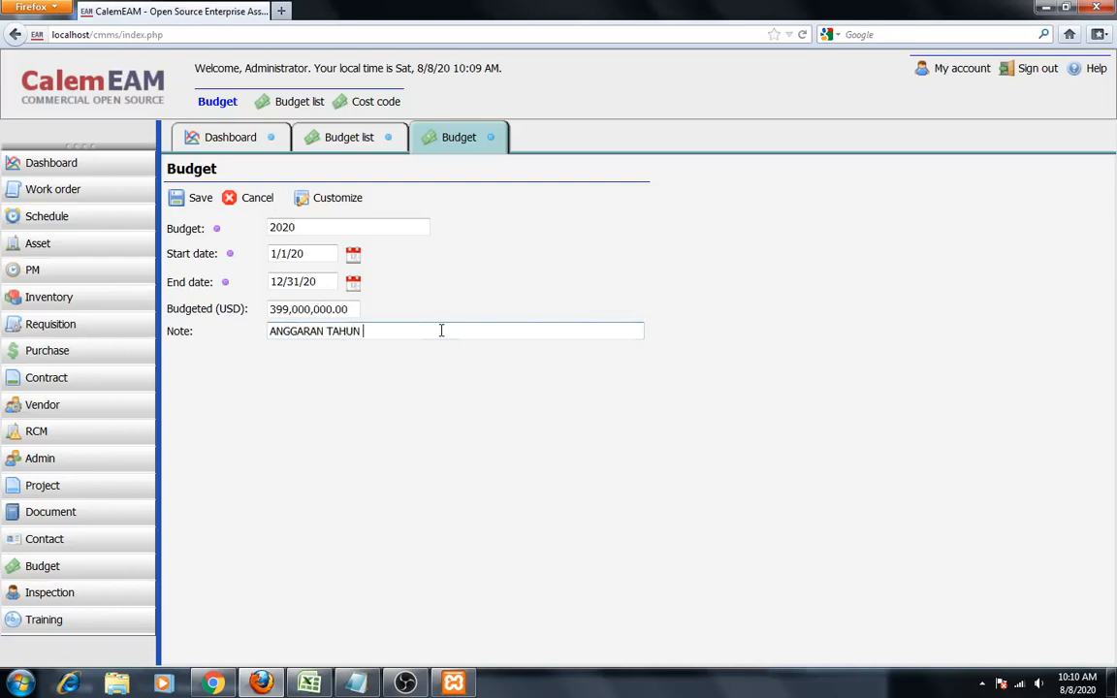
pyautogui.write(' 2020')
pyautogui.click(193, 197)
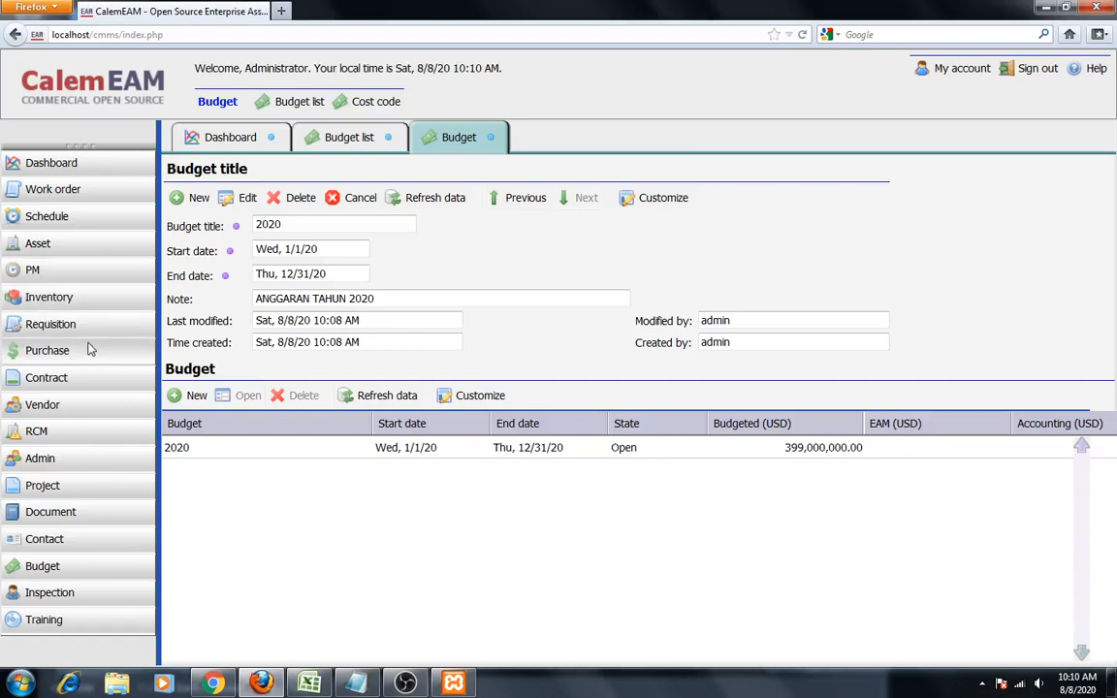
# Open work order 1 for asset ECG-001 for editing and assign it the cost code AM-KL
pyautogui.click(53, 191)
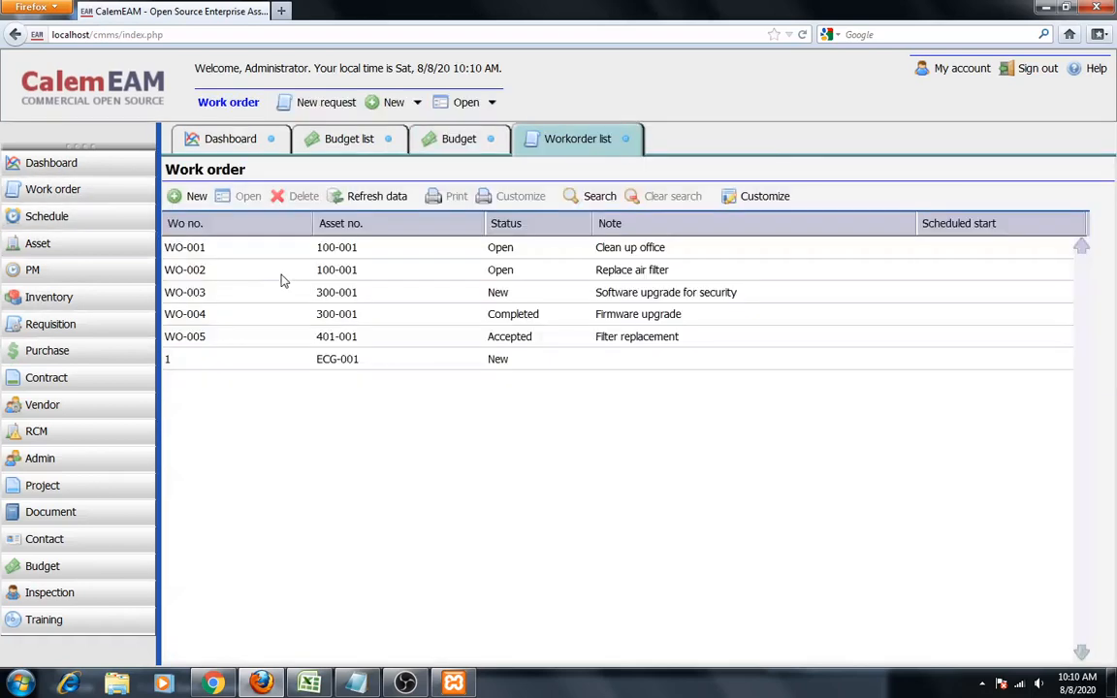
pyautogui.click(312, 360)
pyautogui.doubleClick(313, 361)
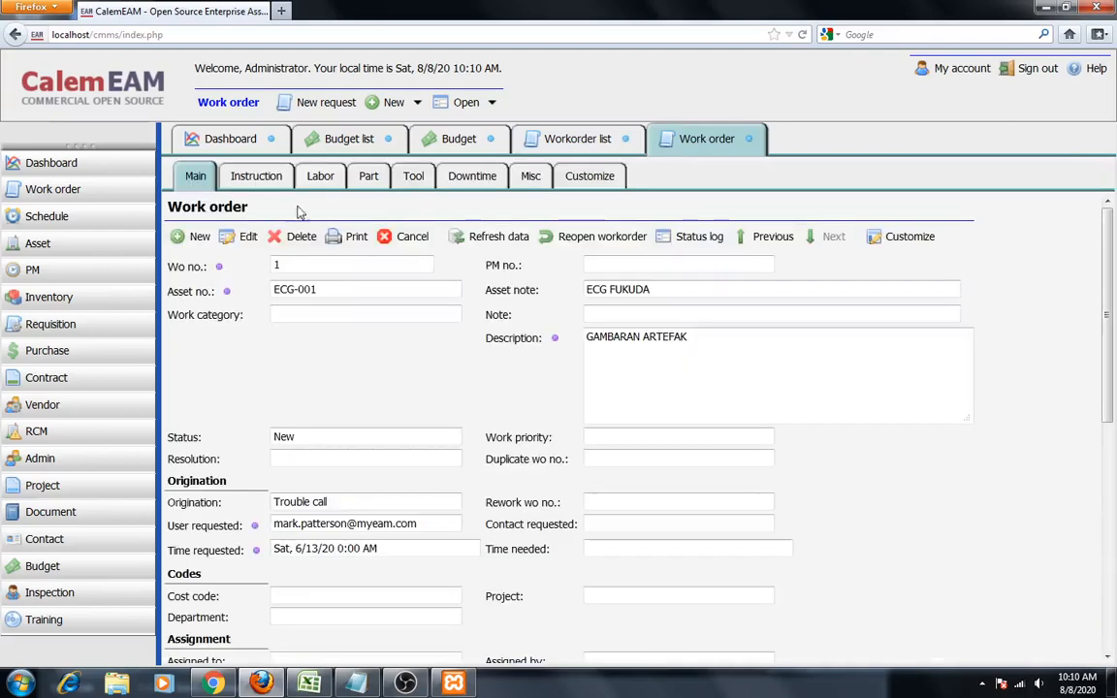
pyautogui.click(243, 236)
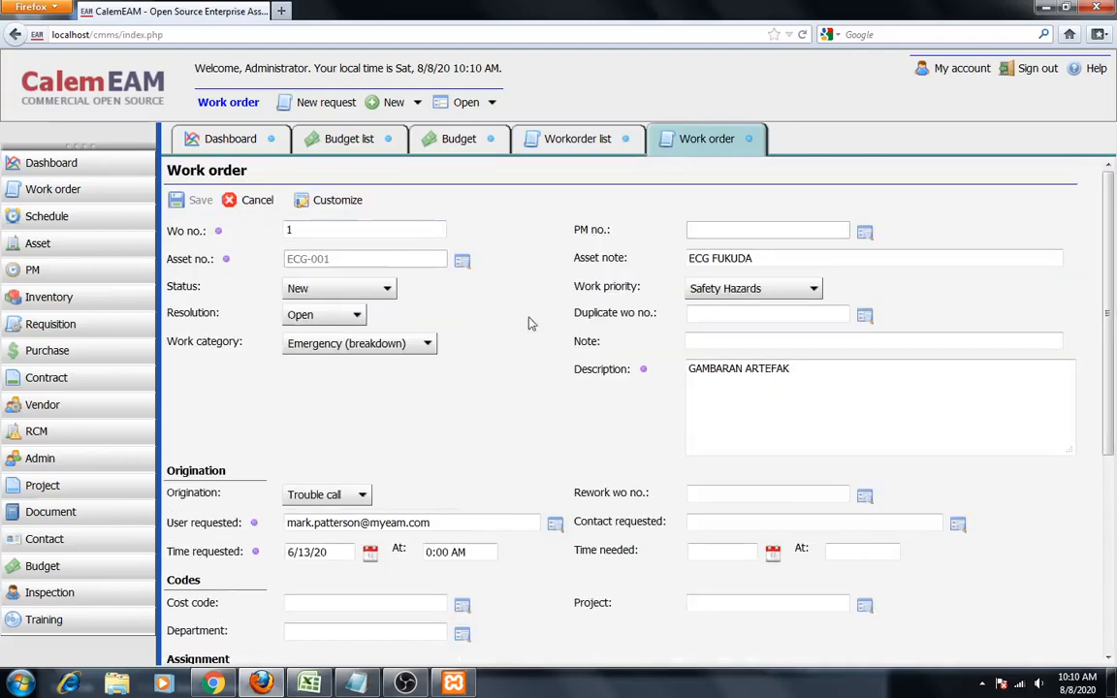
pyautogui.scroll(-2, 538, 412)
pyautogui.scroll(-3, 530, 400)
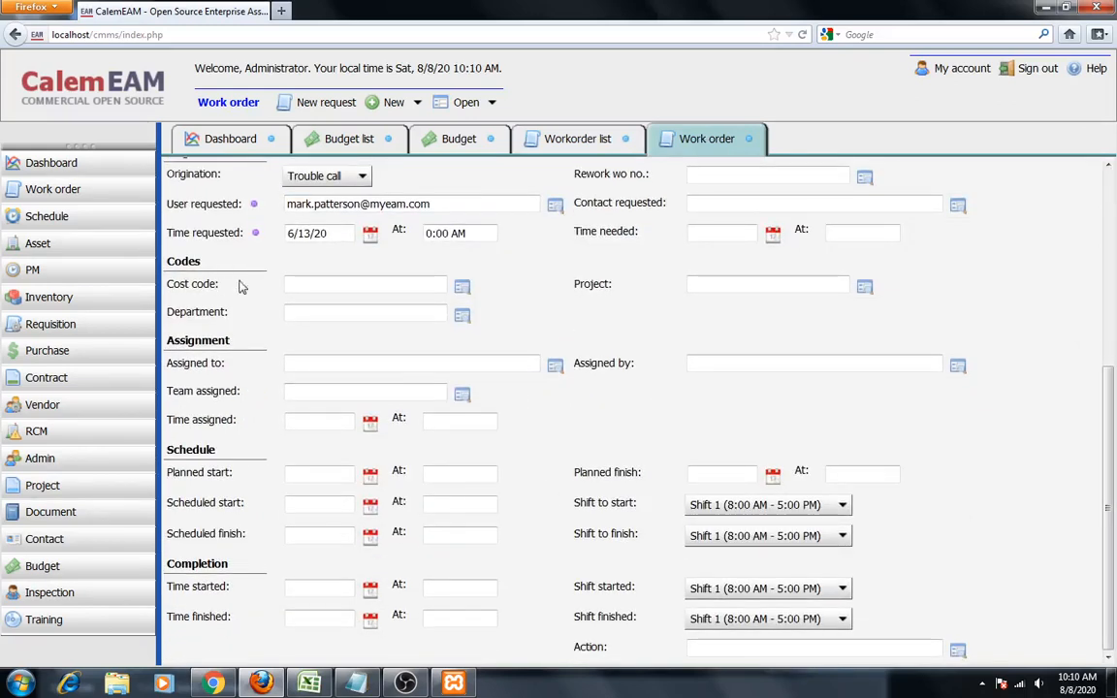
pyautogui.click(463, 287)
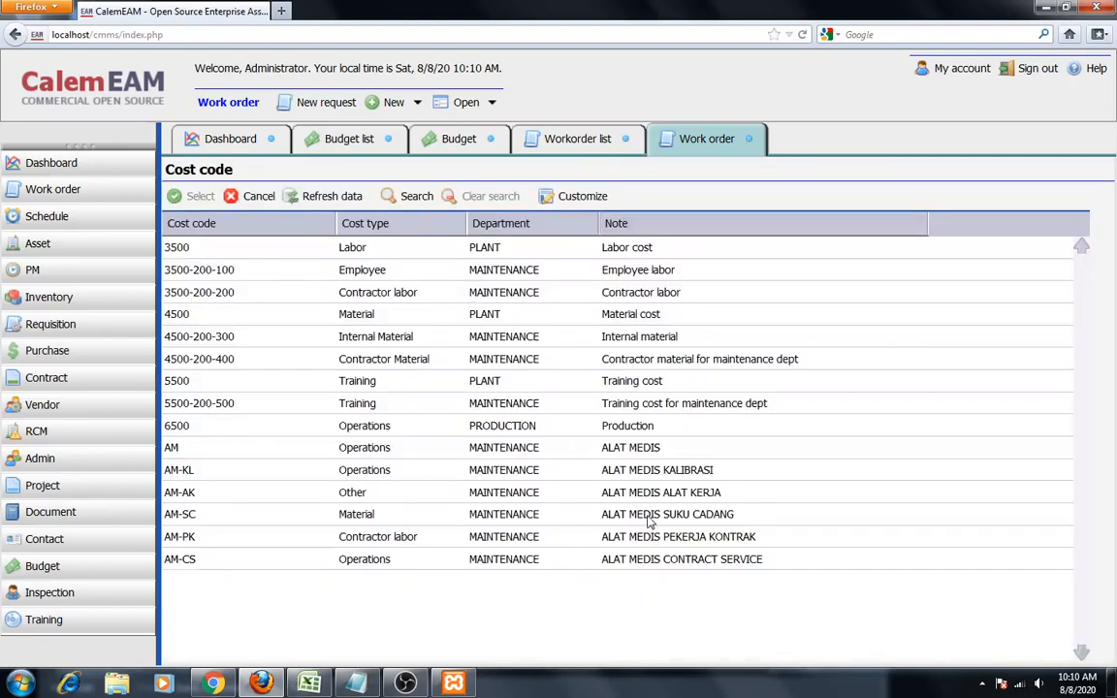
pyautogui.click(183, 470)
pyautogui.click(189, 196)
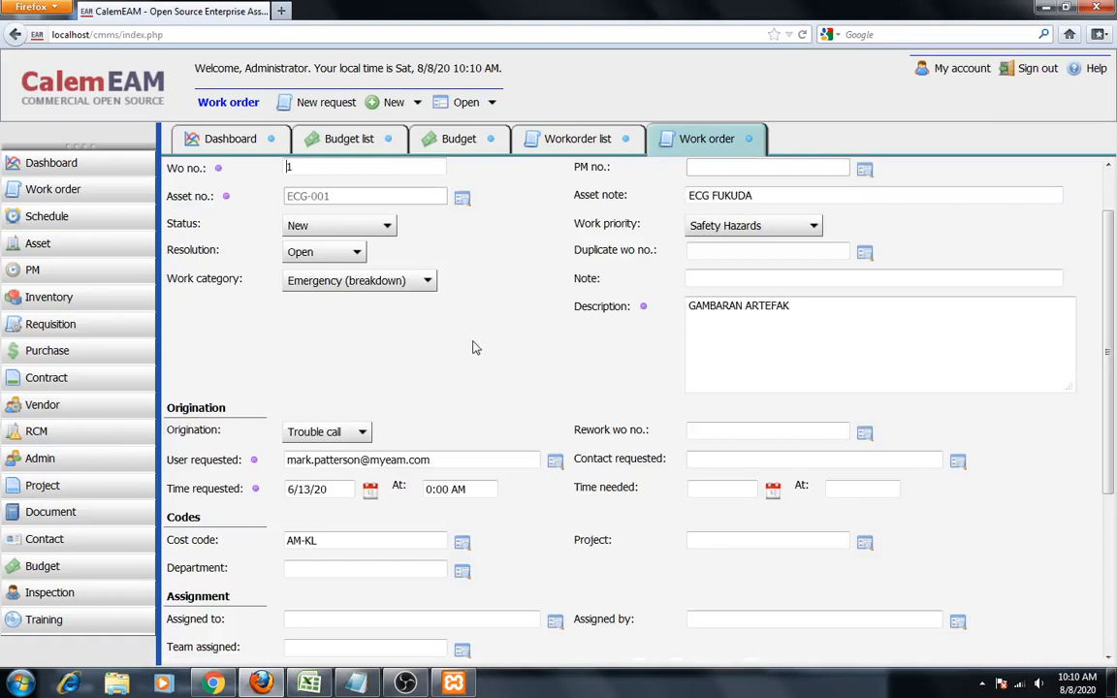
# Assign the MAINTENANCE department to the work order and save it
pyautogui.scroll(1, 468, 364)
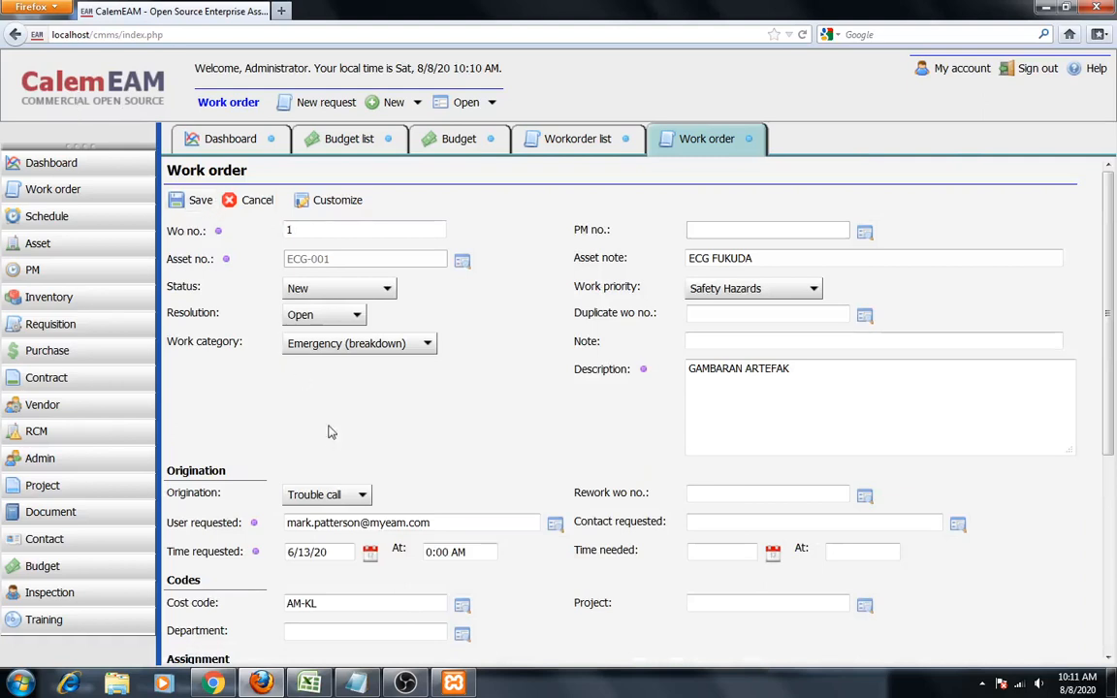
pyautogui.scroll(-2, 422, 449)
pyautogui.scroll(-1, 422, 450)
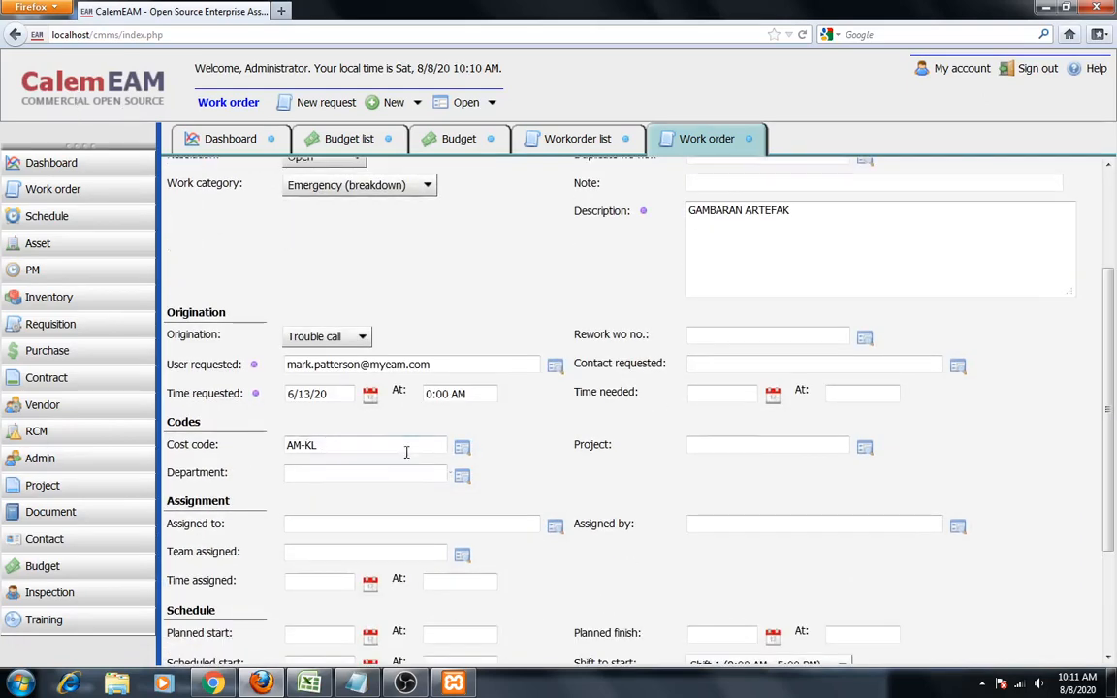
pyautogui.click(462, 475)
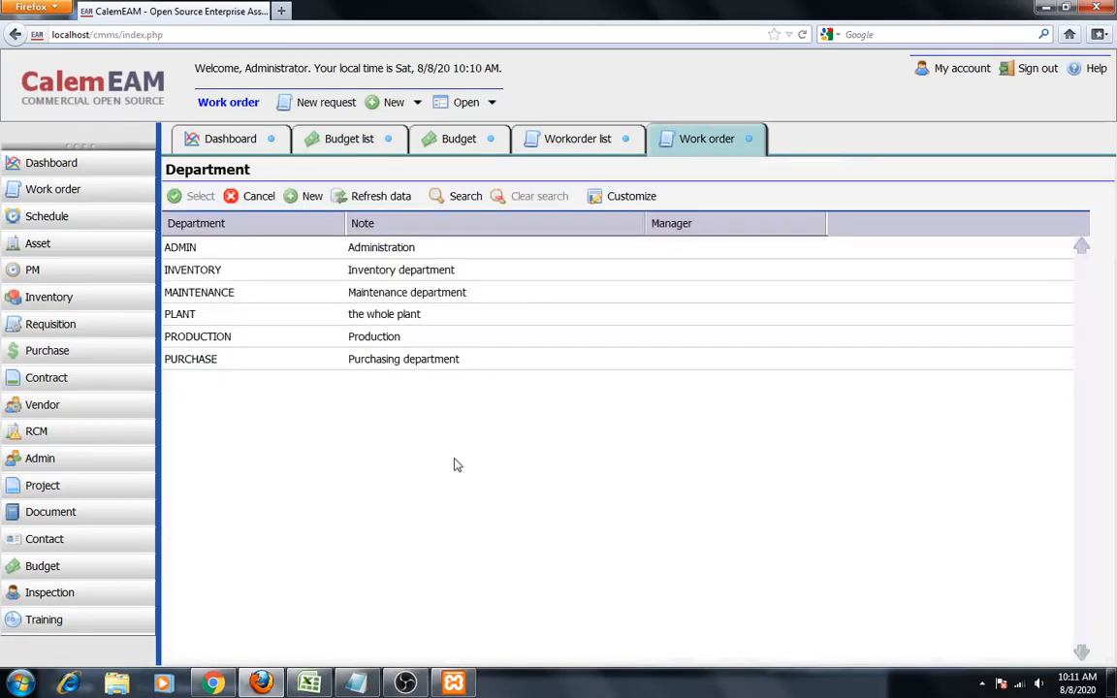
pyautogui.click(189, 292)
pyautogui.click(194, 196)
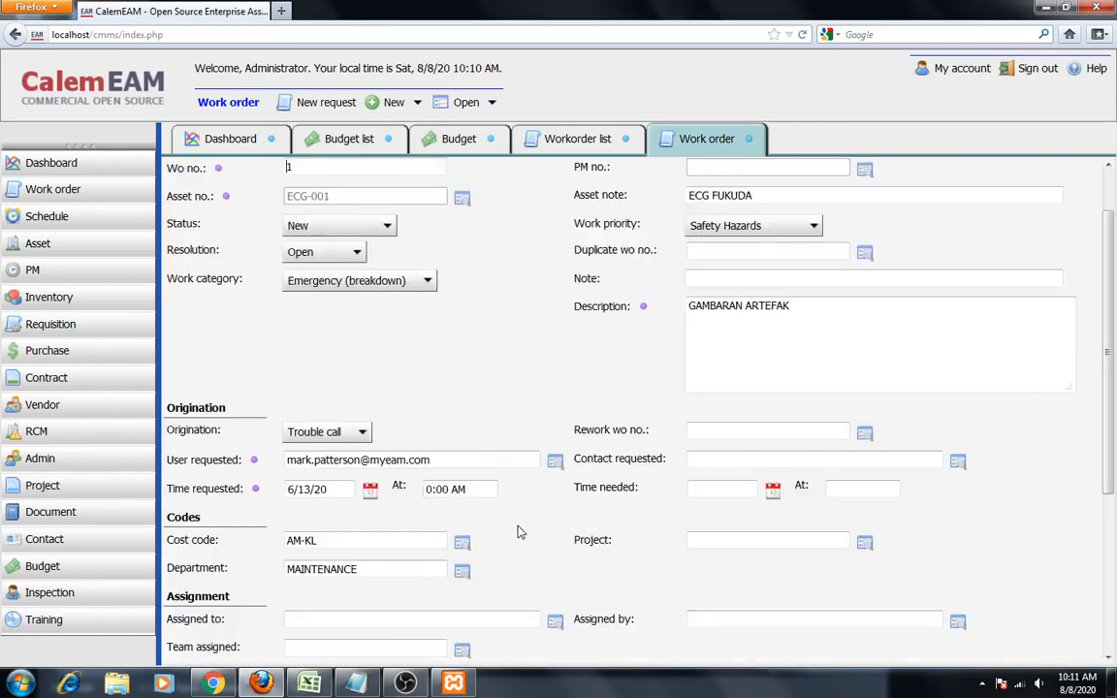
pyautogui.scroll(-4, 518, 528)
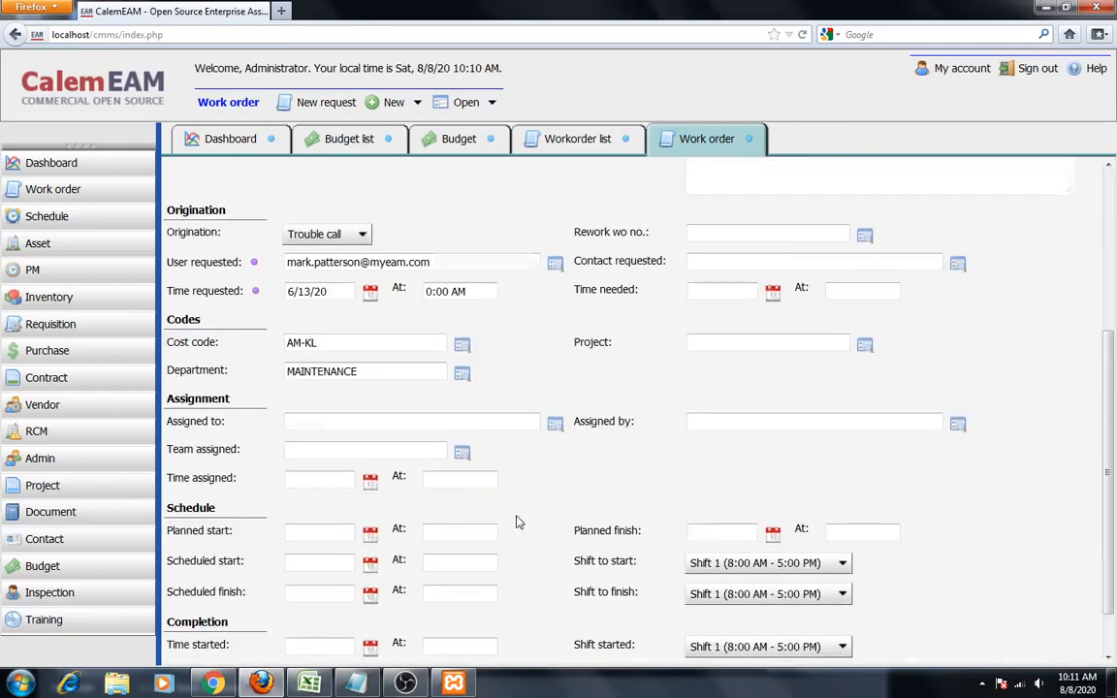
pyautogui.scroll(3, 518, 524)
pyautogui.scroll(3, 291, 272)
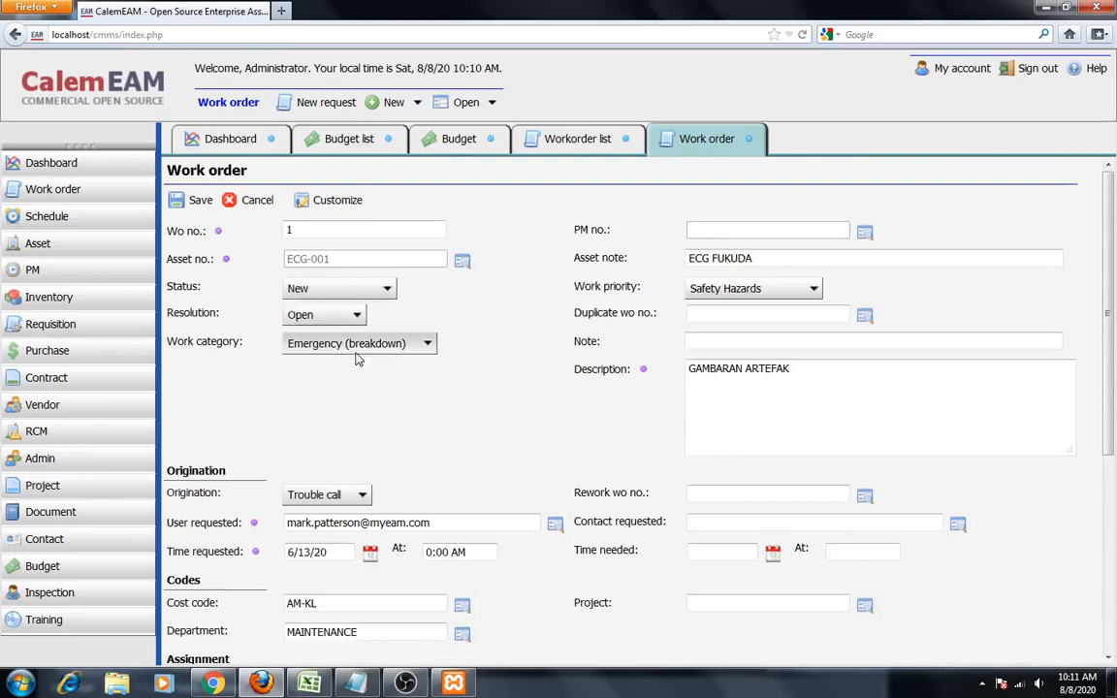
pyautogui.click(197, 202)
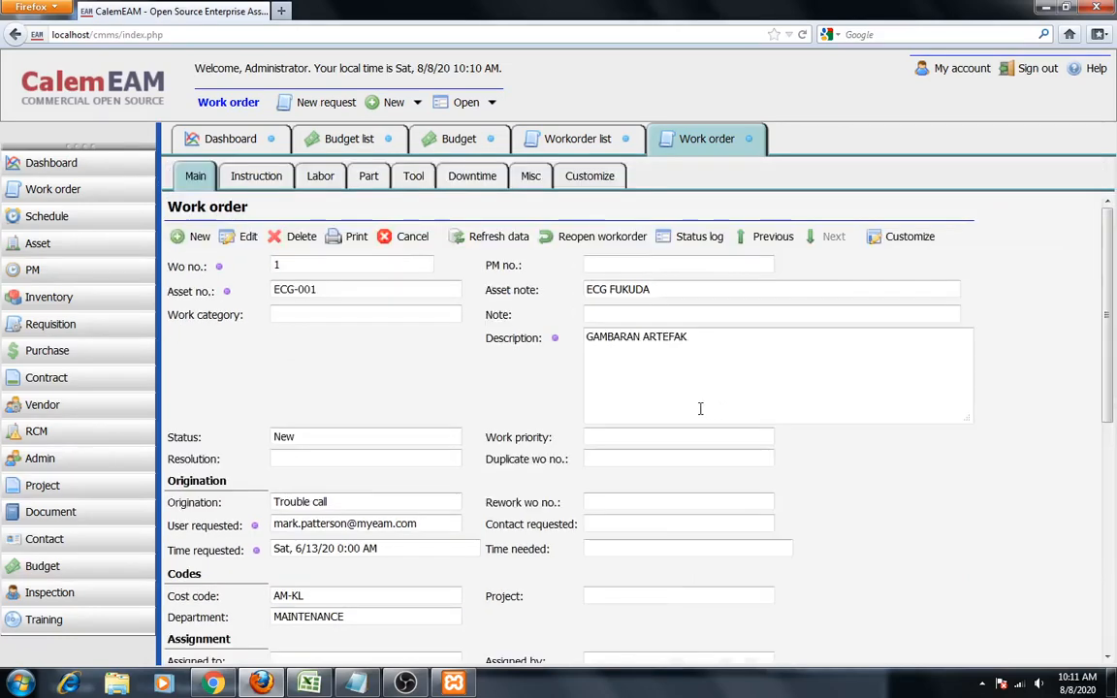
# Review the codes, schedule and cost sections of the saved work order
pyautogui.scroll(-3, 700, 409)
pyautogui.scroll(-3, 700, 415)
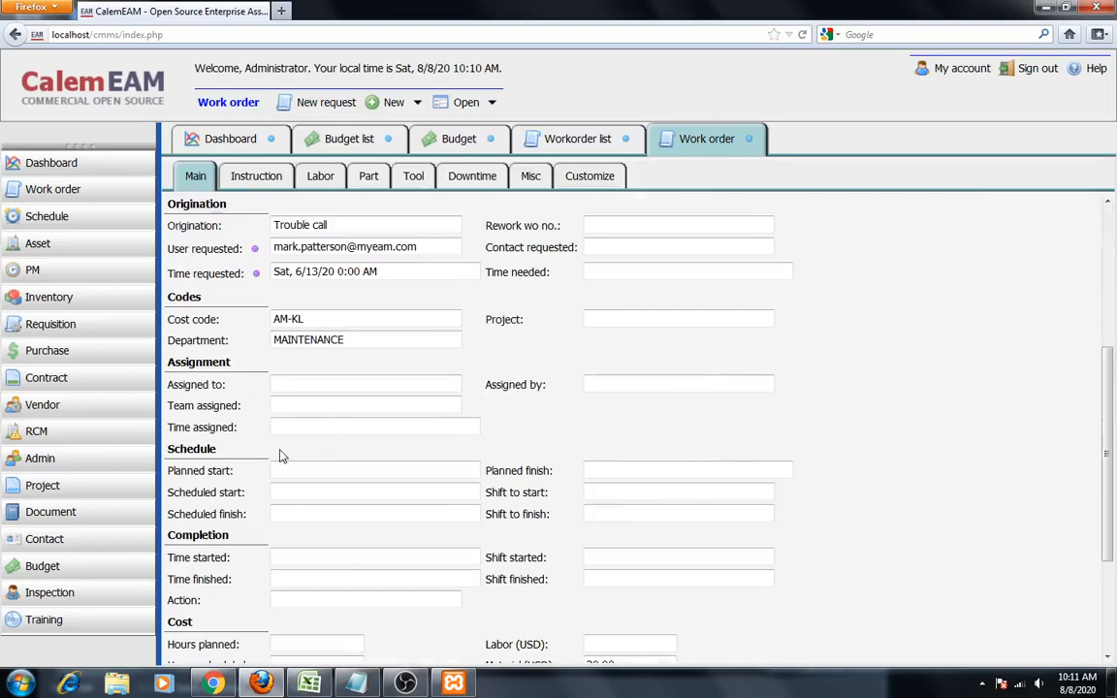
pyautogui.scroll(-3, 276, 454)
pyautogui.scroll(4, 272, 451)
pyautogui.scroll(-1, 269, 448)
pyautogui.scroll(-2, 268, 448)
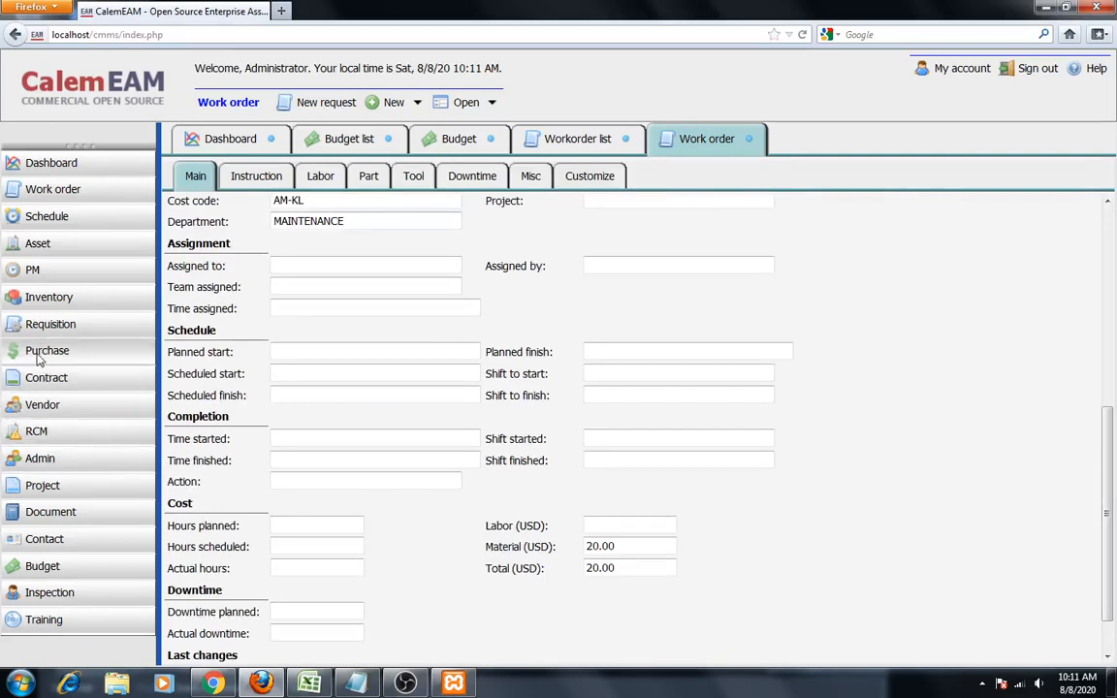
# Open inventory item SAKLAR-001 for editing to view its cost code field, and leave without saving
pyautogui.click(48, 298)
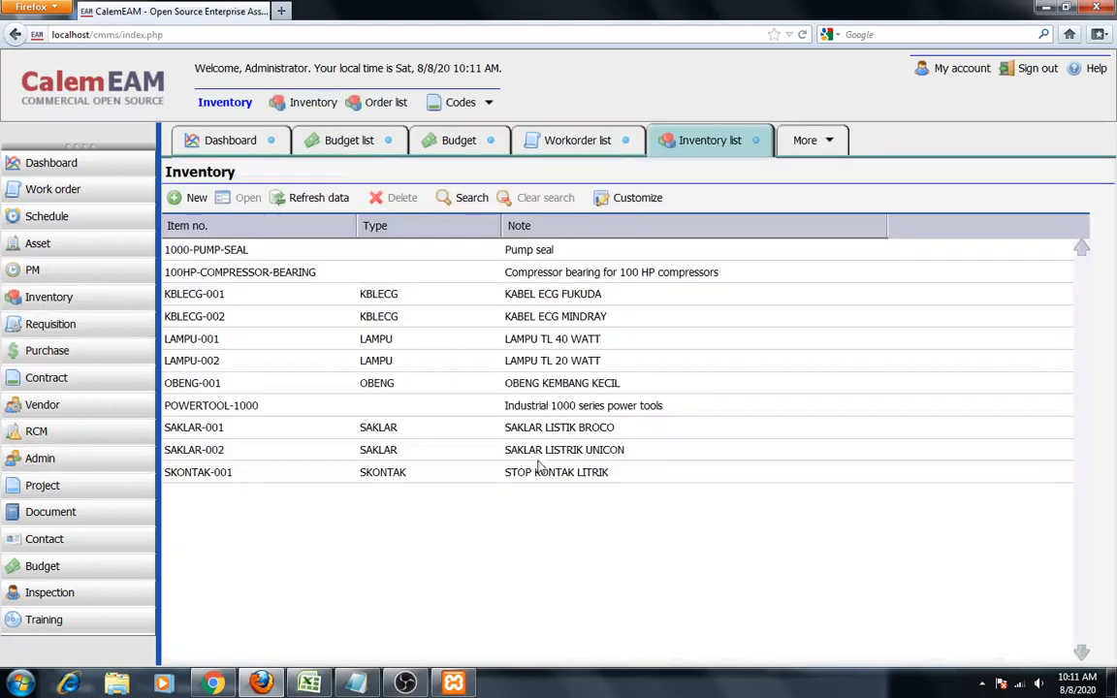
pyautogui.doubleClick(223, 430)
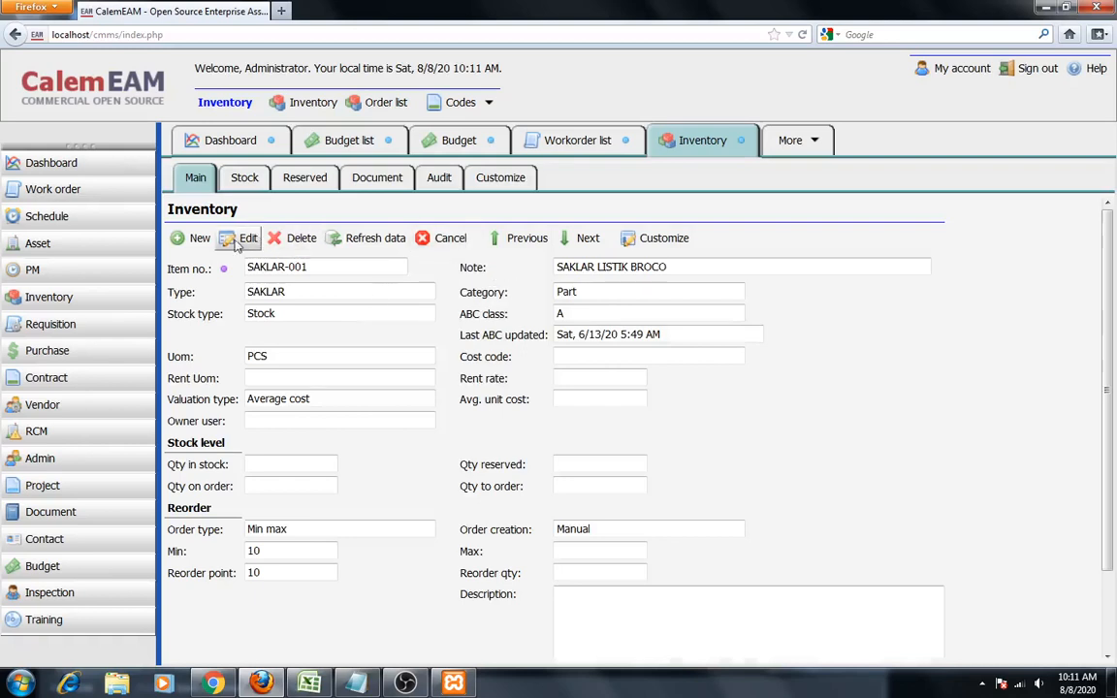
pyautogui.click(239, 238)
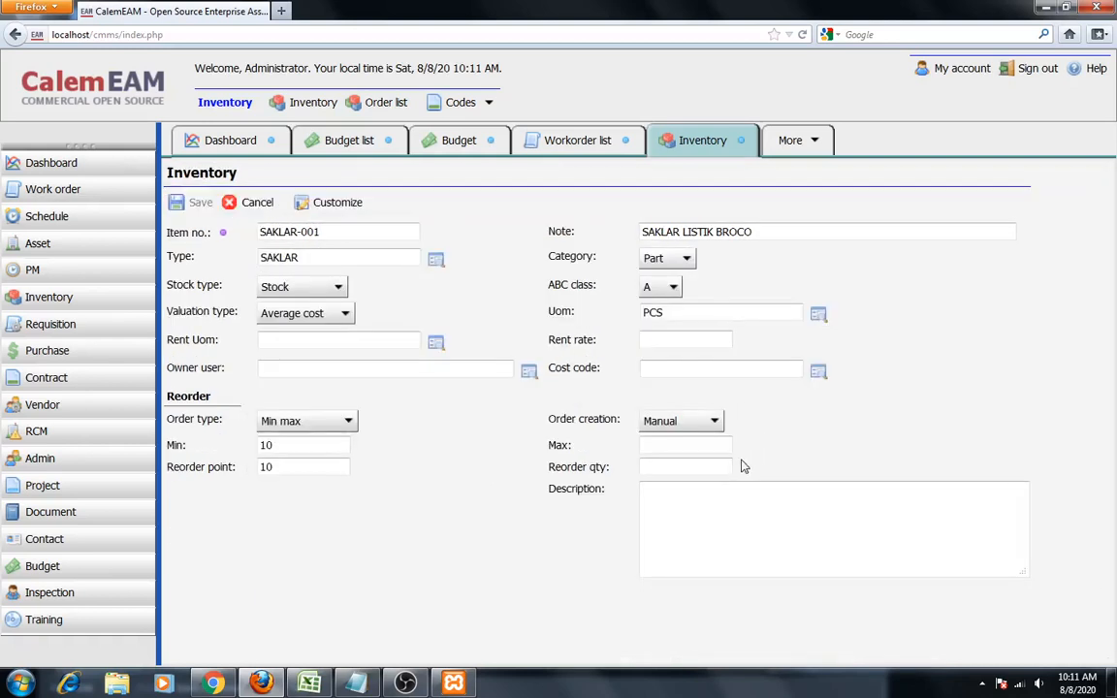
pyautogui.click(741, 492)
pyautogui.click(233, 202)
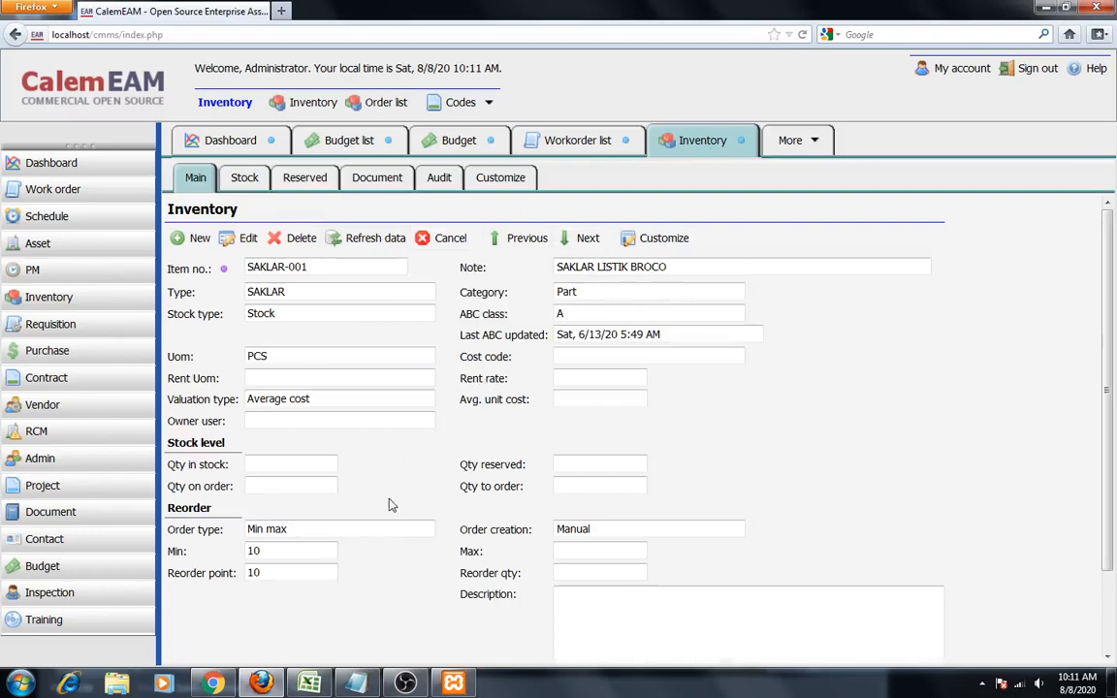
# Start a stock receipt for inventory item SAKLAR-001 with Other as the receiving source
pyautogui.click(245, 178)
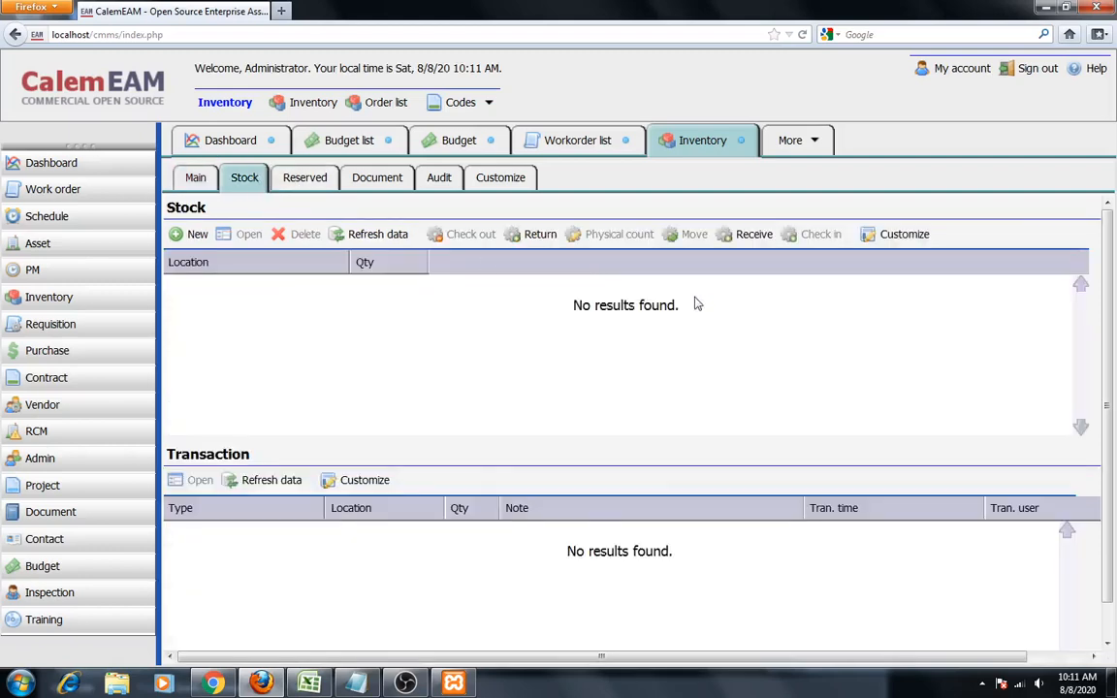
pyautogui.click(759, 238)
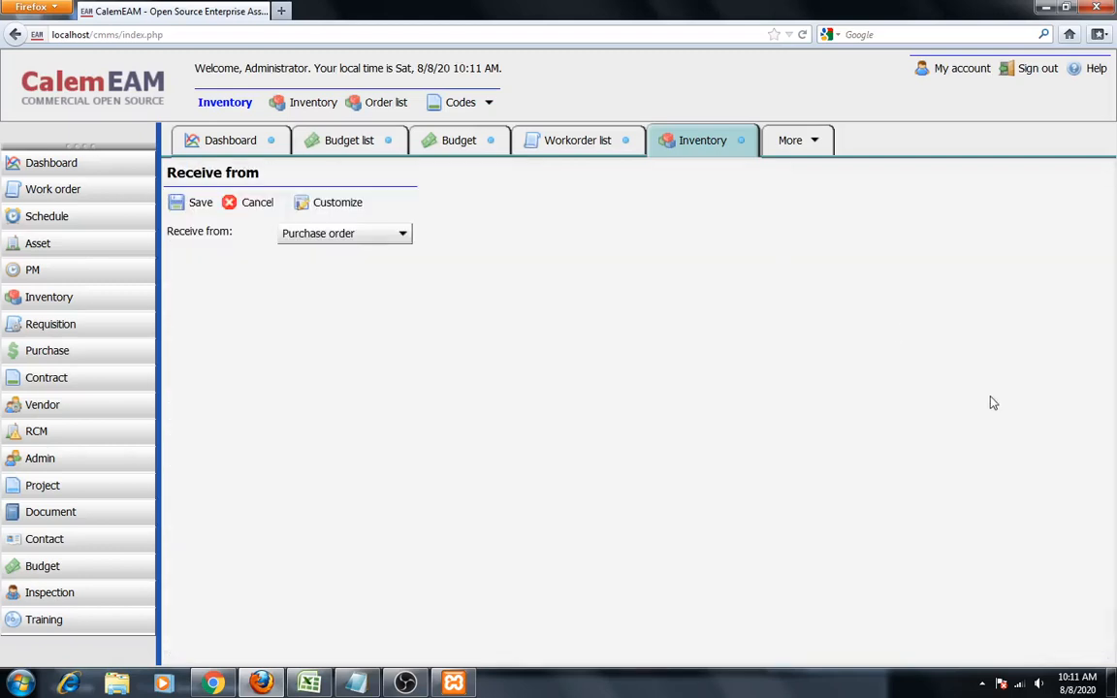
pyautogui.click(393, 237)
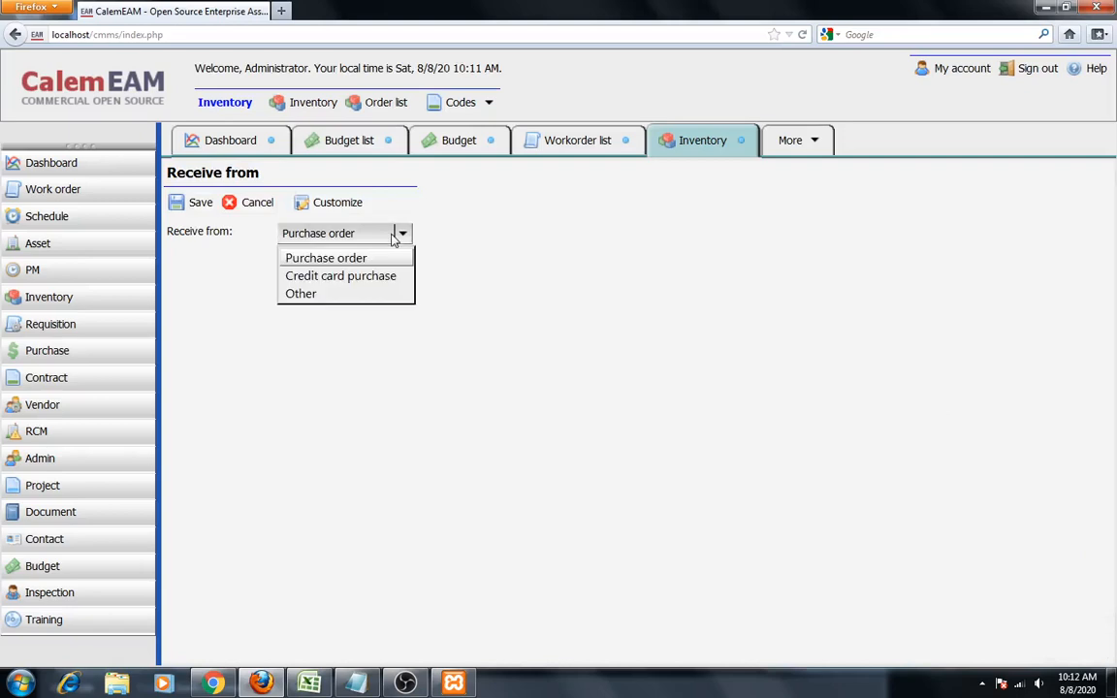
pyautogui.click(329, 294)
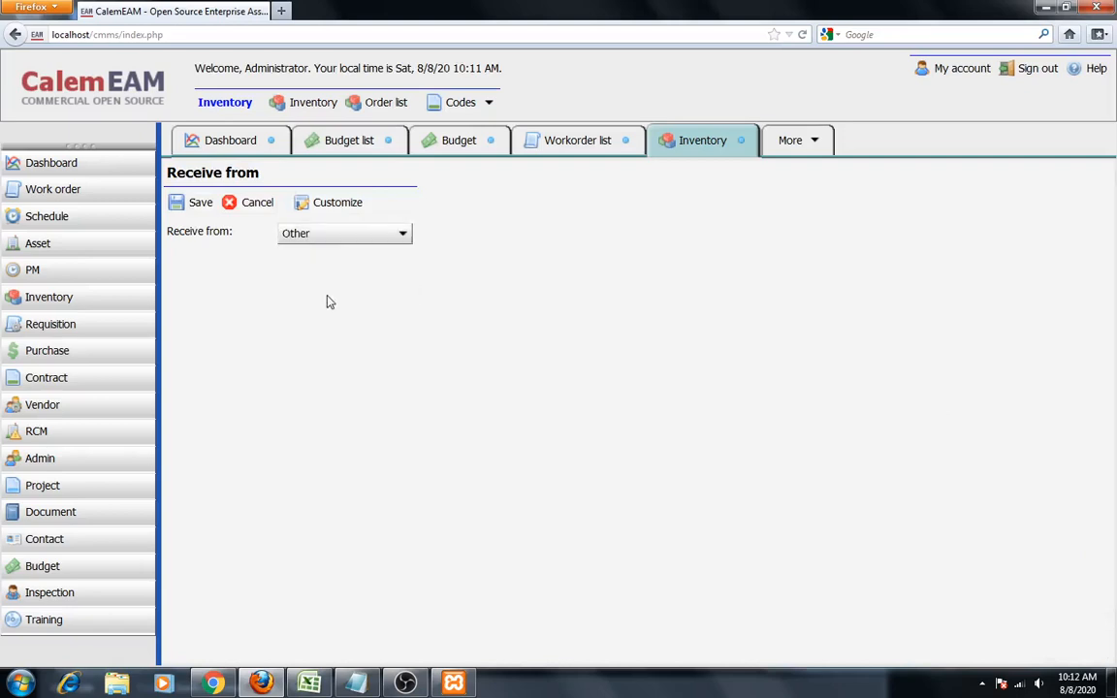
pyautogui.click(194, 202)
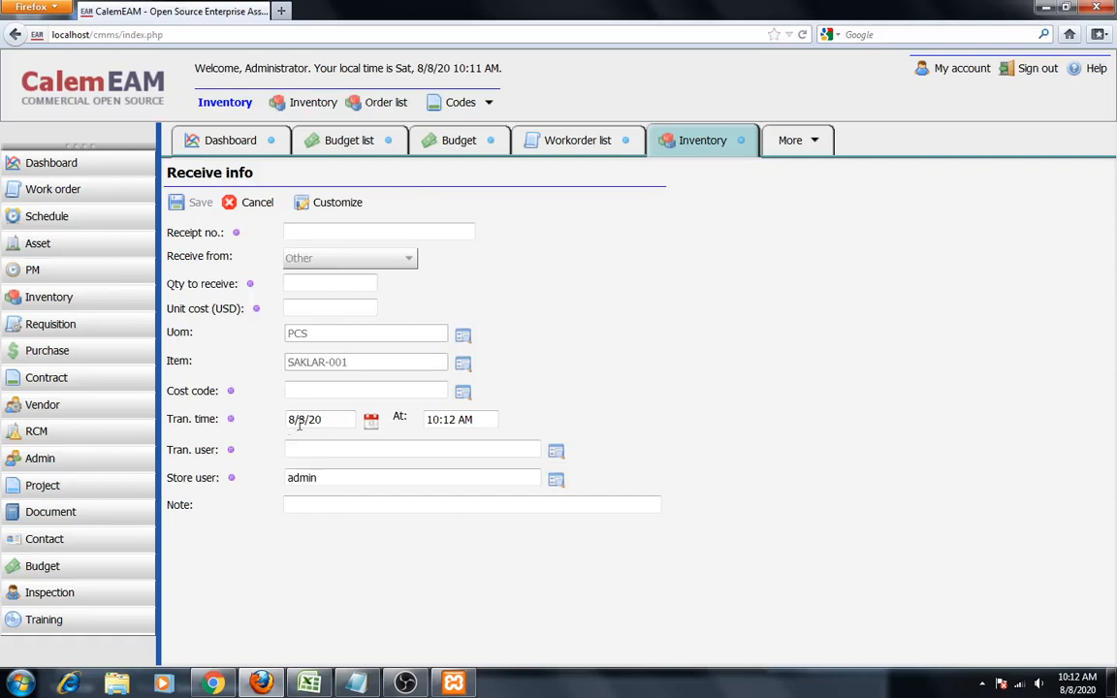
# Assign cost code AM-SC to the stock receipt, and leave the receipt without saving
pyautogui.click(463, 392)
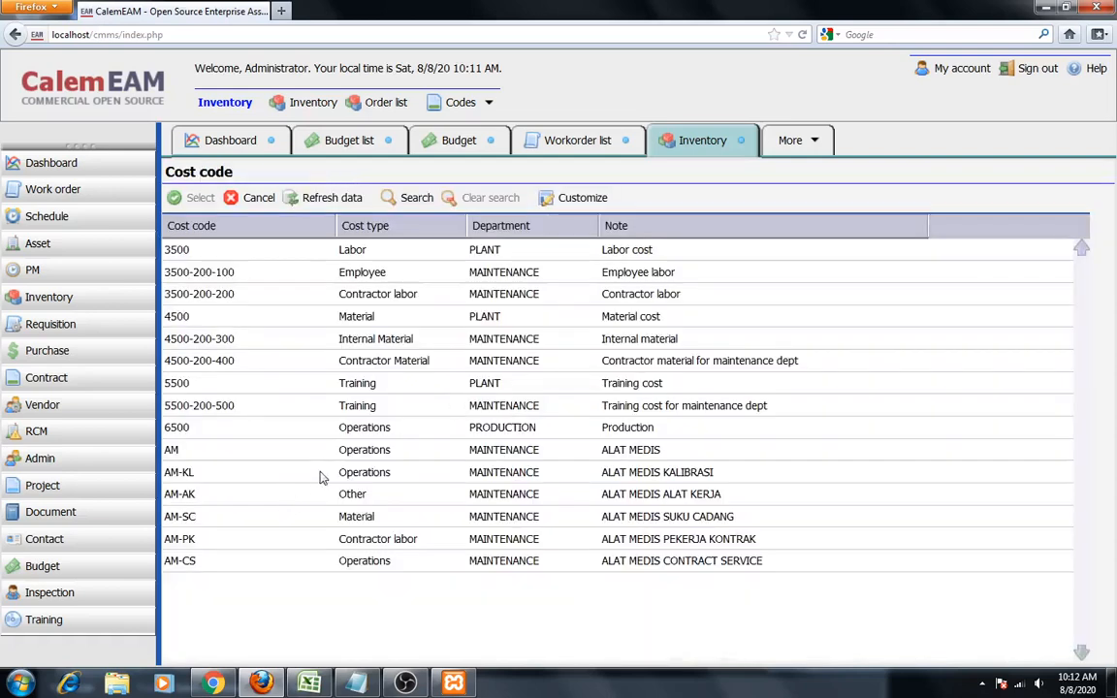
pyautogui.click(178, 522)
pyautogui.click(197, 198)
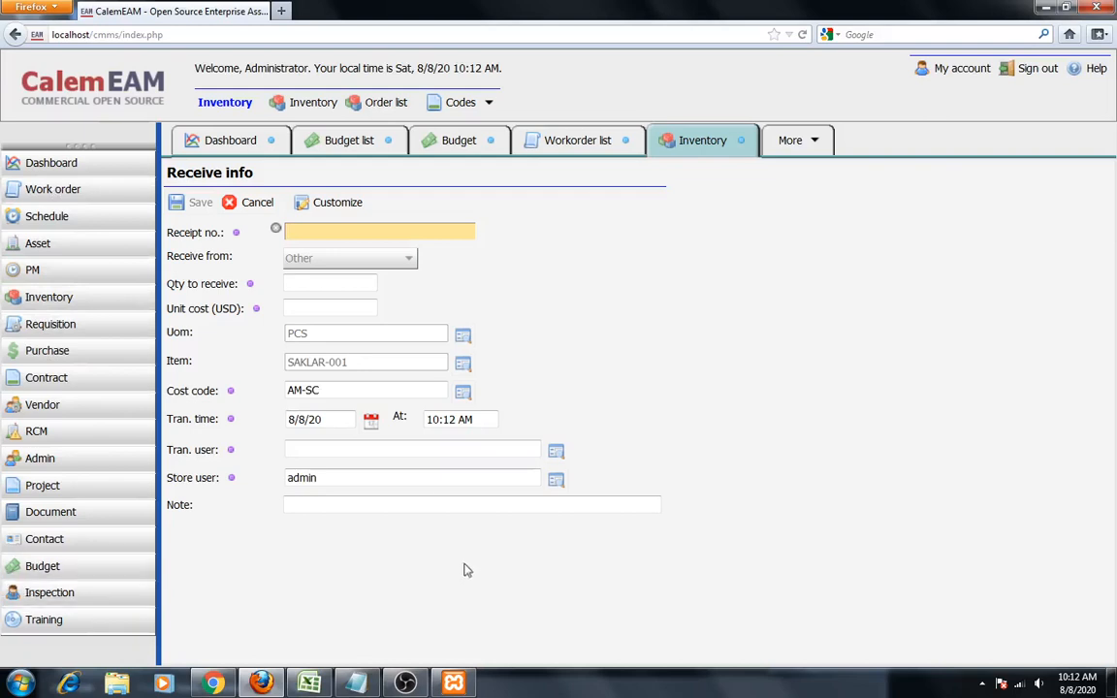
pyautogui.click(258, 204)
pyautogui.click(258, 204)
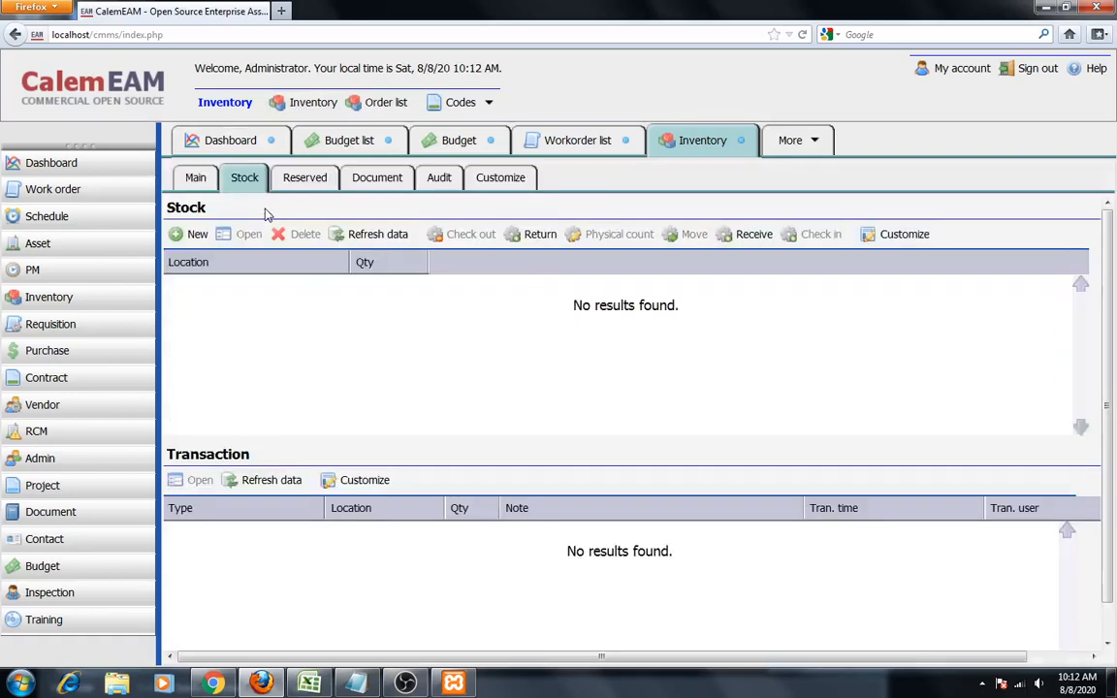